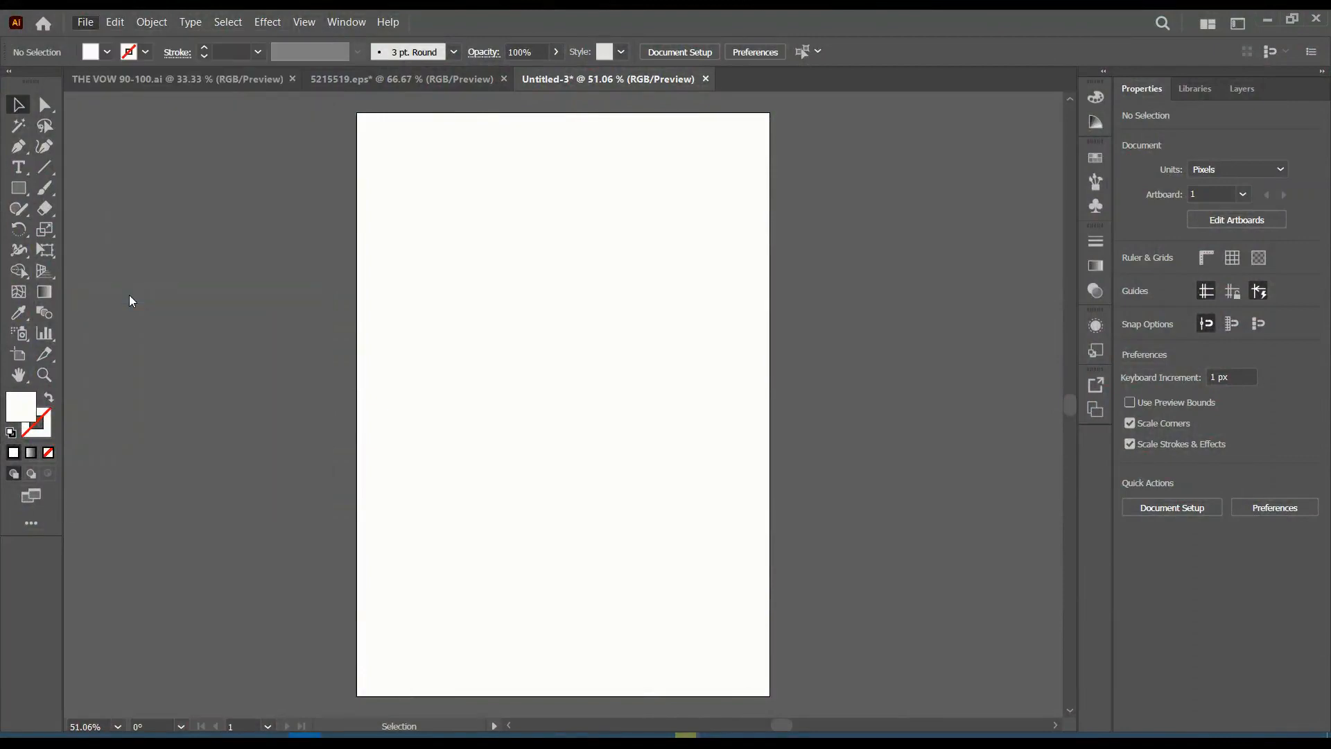
Place the bearded man's portrait photo as a linked file, scaled to about 615 by 651 px, in the artboard's bottom-left corner.
{"action": "left_click", "coordinate": [202, 167]}
{"action": "left_click", "coordinate": [520, 478]}
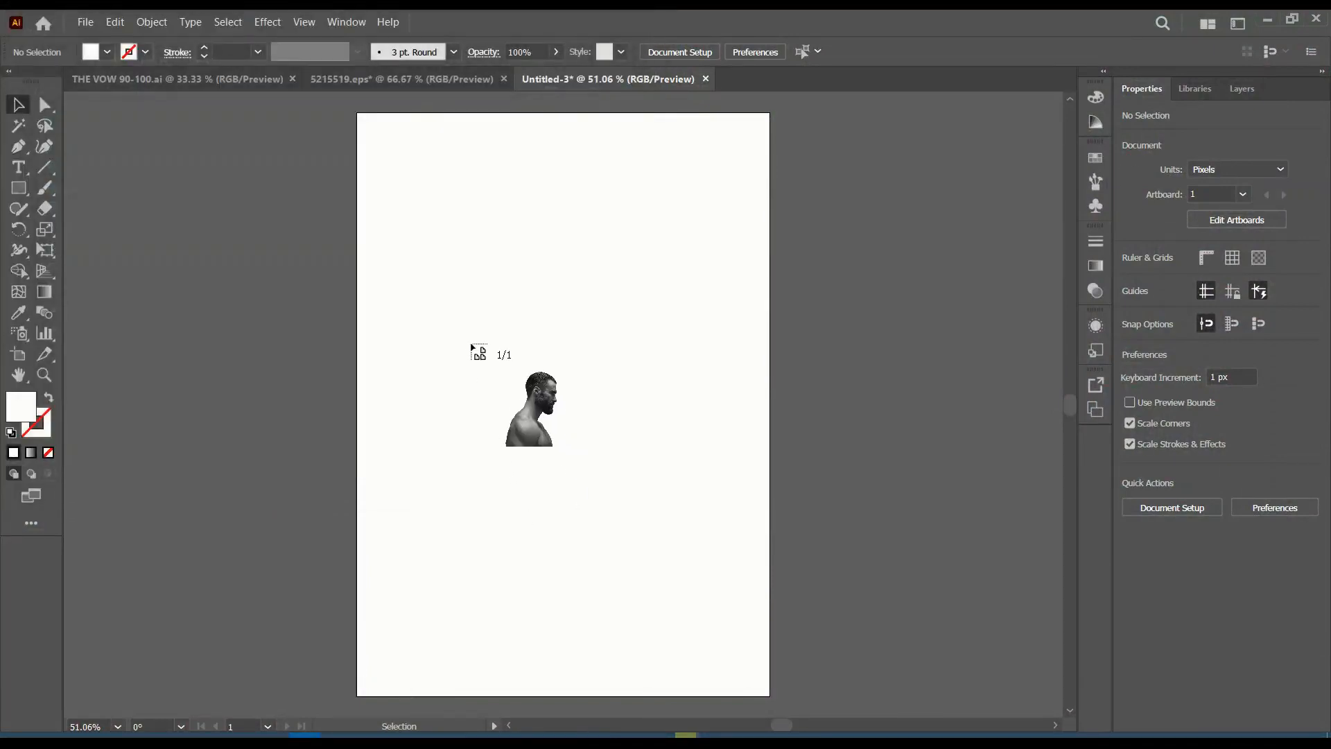
{"action": "left_click_drag", "start_coordinate": [475, 351], "coordinate": [805, 655]}
{"action": "left_click_drag", "start_coordinate": [627, 517], "coordinate": [533, 425]}
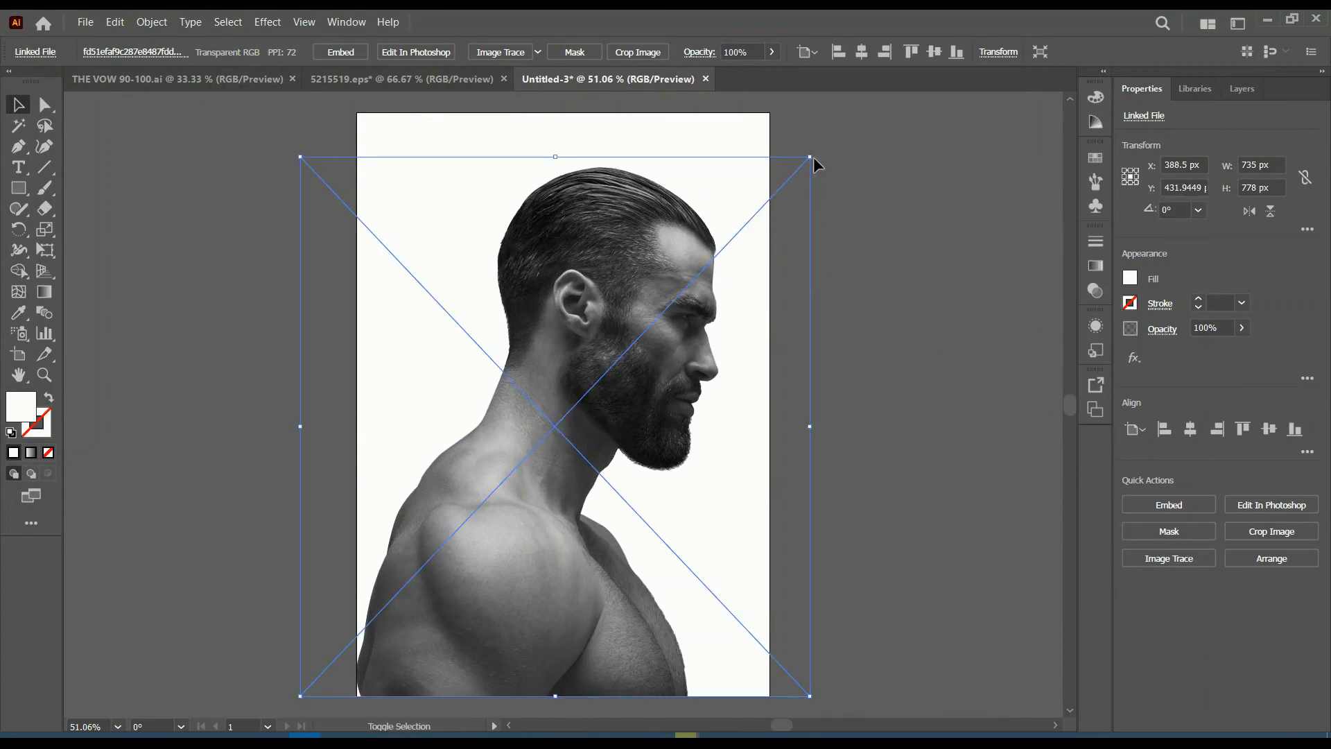
{"action": "left_click_drag", "start_coordinate": [811, 159], "coordinate": [749, 248]}
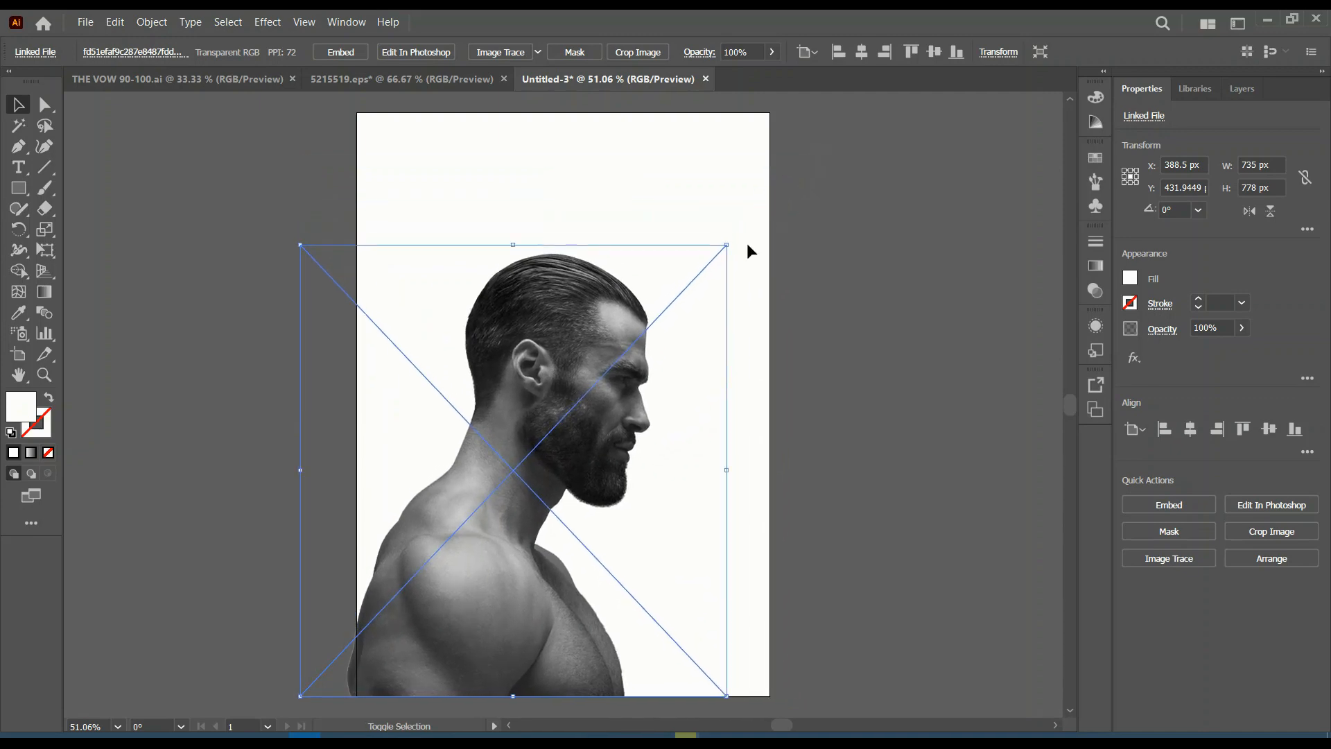
{"action": "mouse_move", "coordinate": [533, 484]}
{"action": "left_mouse_down"}
{"action": "mouse_move", "coordinate": [540, 473]}
{"action": "mouse_move", "coordinate": [538, 486]}
{"action": "left_mouse_up"}
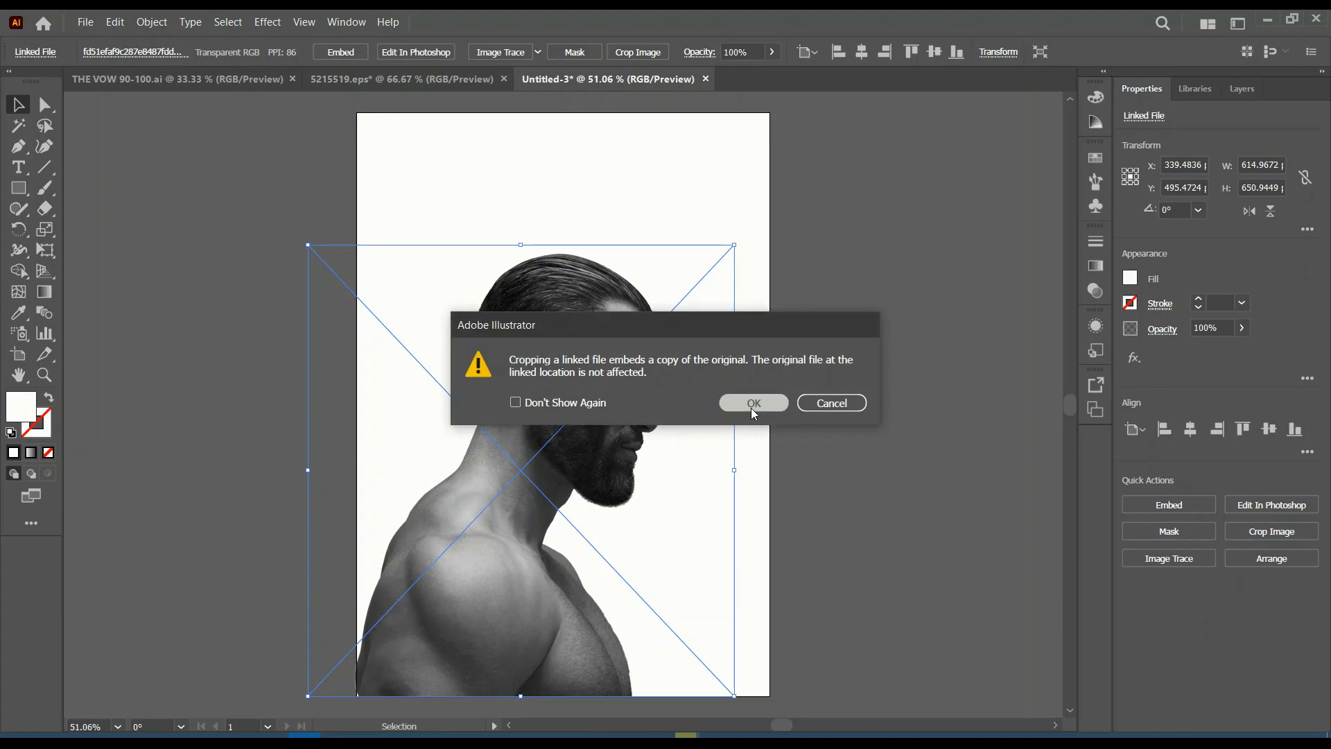
Crop the portrait photo to about 458.5 by 650 px, trimming the empty areas on both sides of the man.
{"action": "left_click", "coordinate": [752, 404]}
{"action": "left_click_drag", "start_coordinate": [418, 471], "coordinate": [357, 542]}
{"action": "left_click_drag", "start_coordinate": [718, 473], "coordinate": [680, 470]}
{"action": "left_click", "coordinate": [1158, 278]}
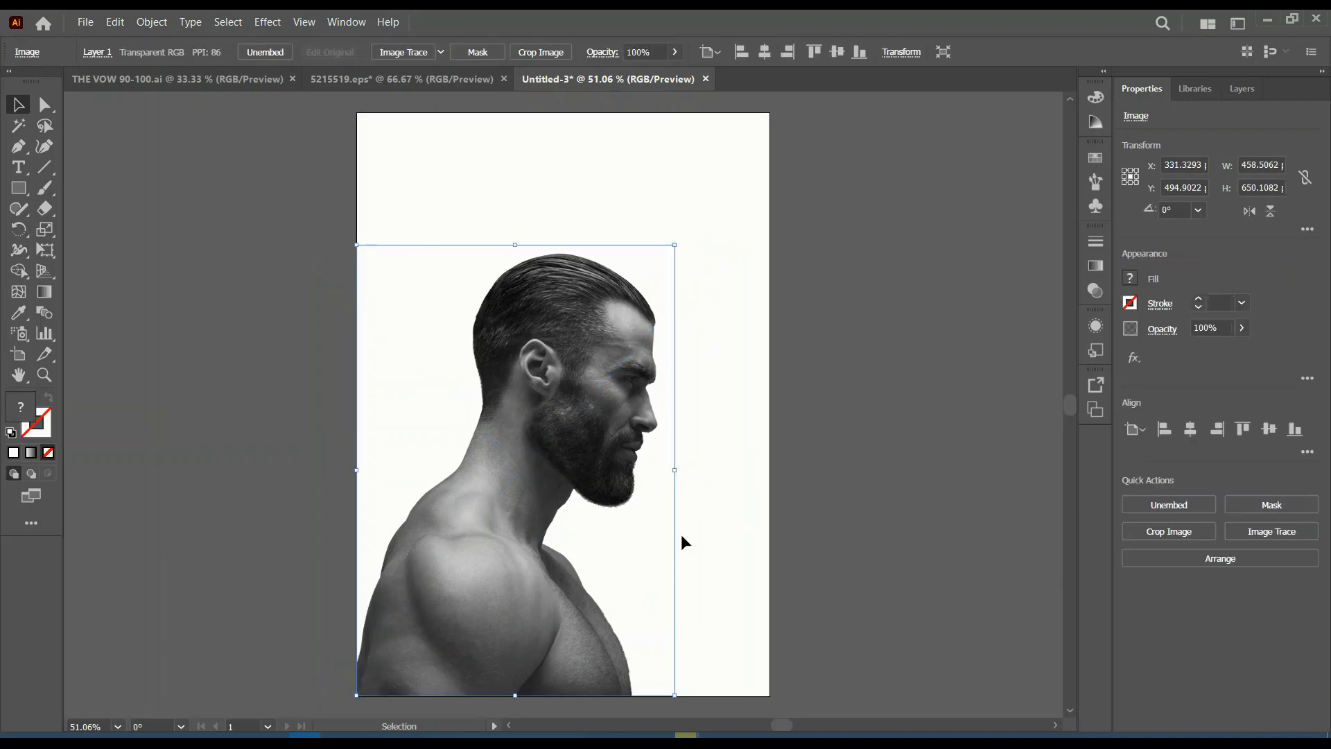
Align the cropped portrait image with the artboard's bottom and left edges.
{"action": "left_click", "coordinate": [716, 559]}
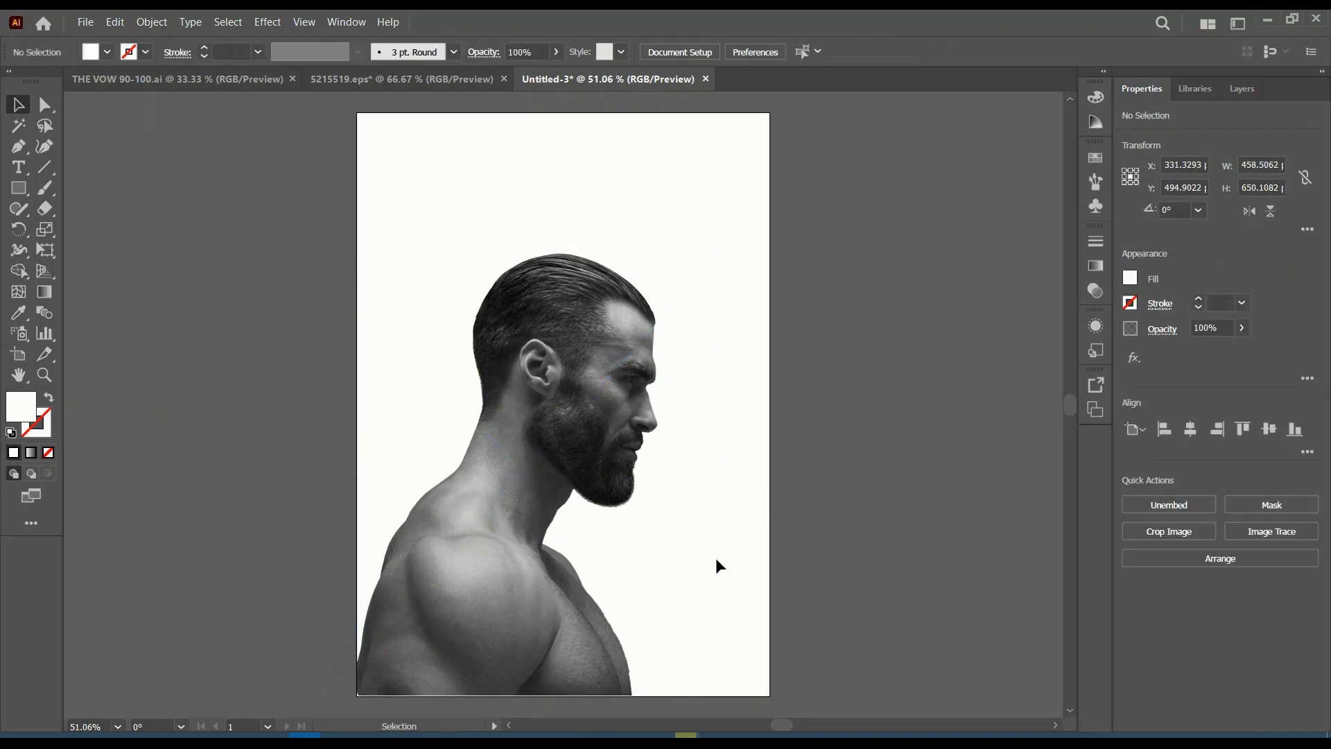
{"action": "left_click", "coordinate": [568, 607]}
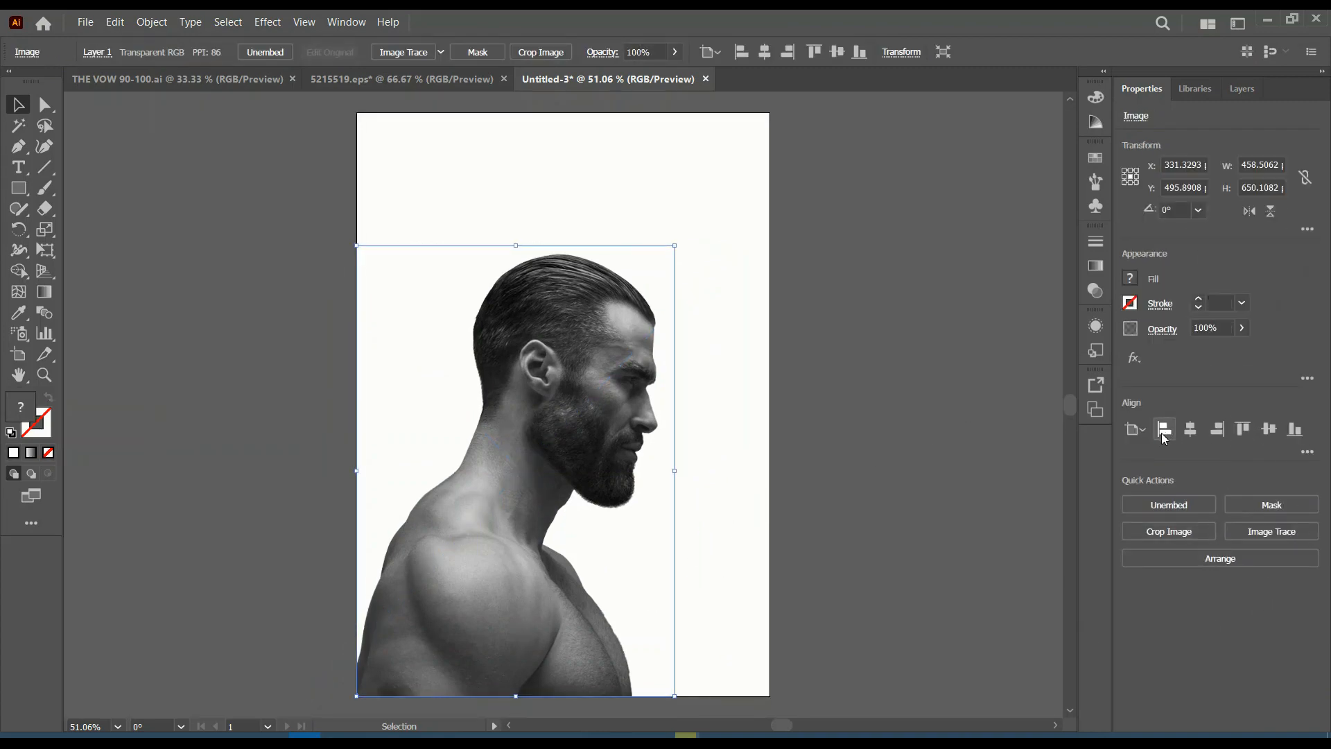
{"action": "left_click", "coordinate": [841, 498]}
Trace the portrait image using the Black and White Logo preset.
{"action": "scroll", "coordinate": [445, 437], "scroll_direction": "down", "scroll_amount": 1}
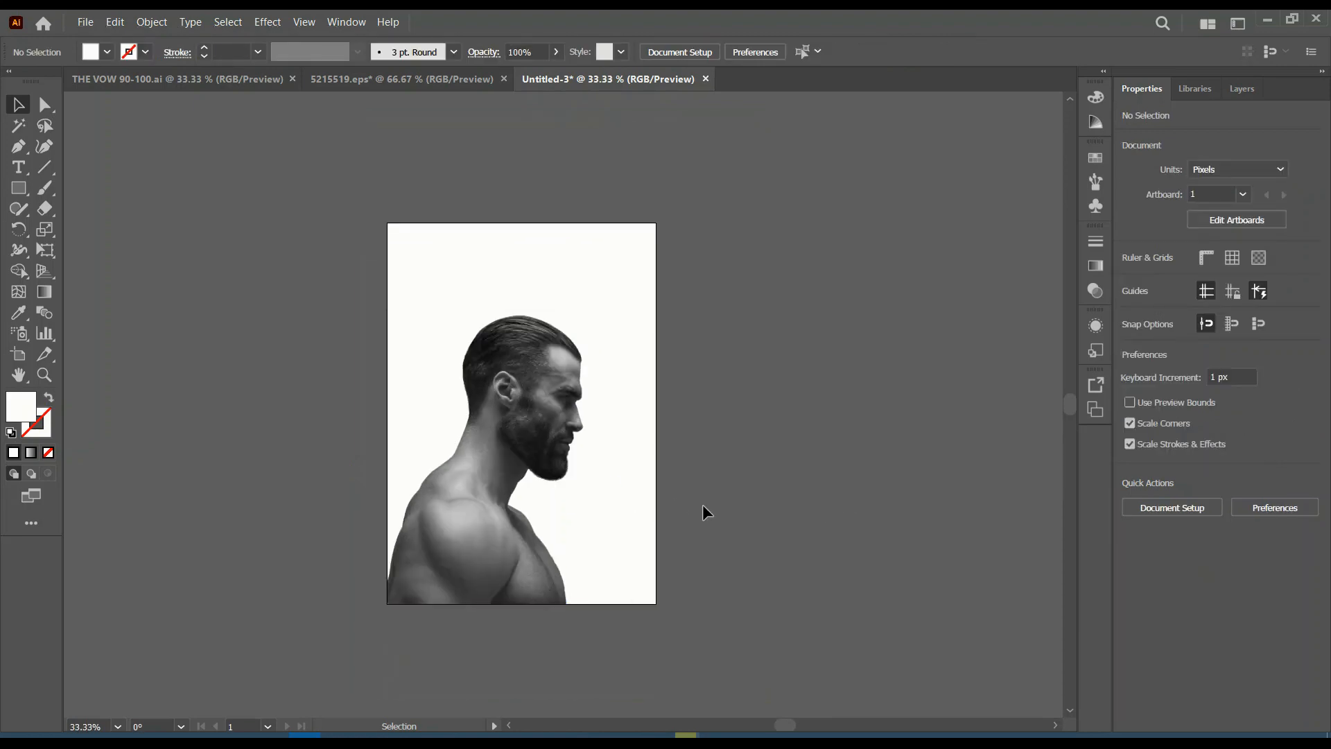
{"action": "left_click", "coordinate": [489, 520]}
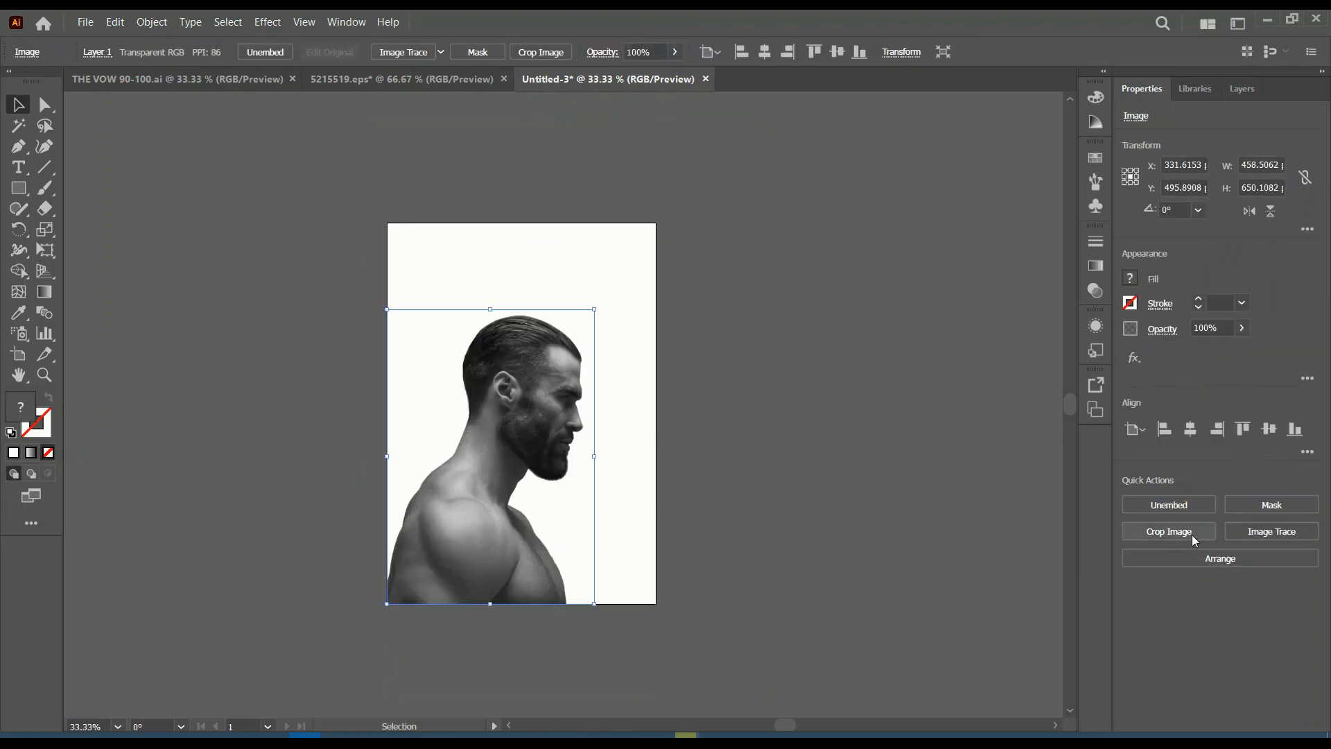
{"action": "left_click", "coordinate": [1246, 532]}
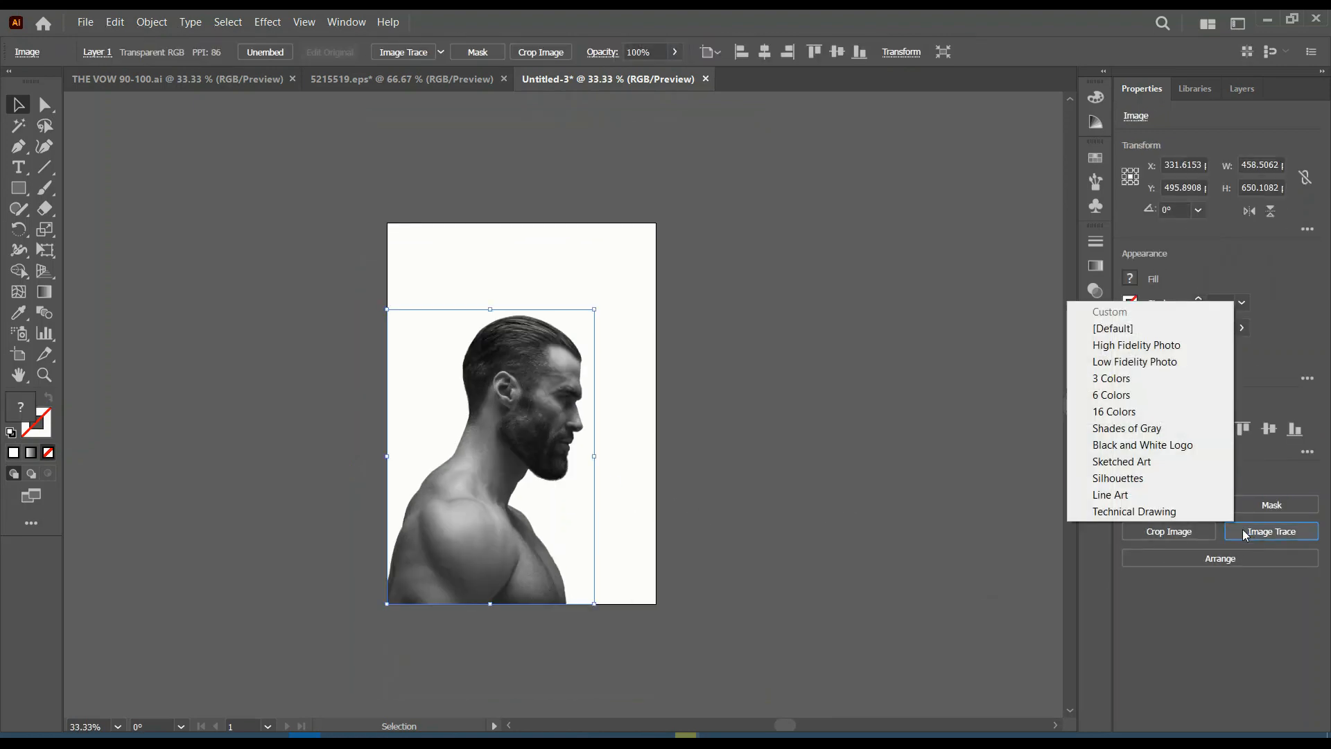
{"action": "left_click", "coordinate": [1143, 448]}
Show the advanced Image Trace options and set the tracing threshold to 75.
{"action": "left_click", "coordinate": [1277, 502]}
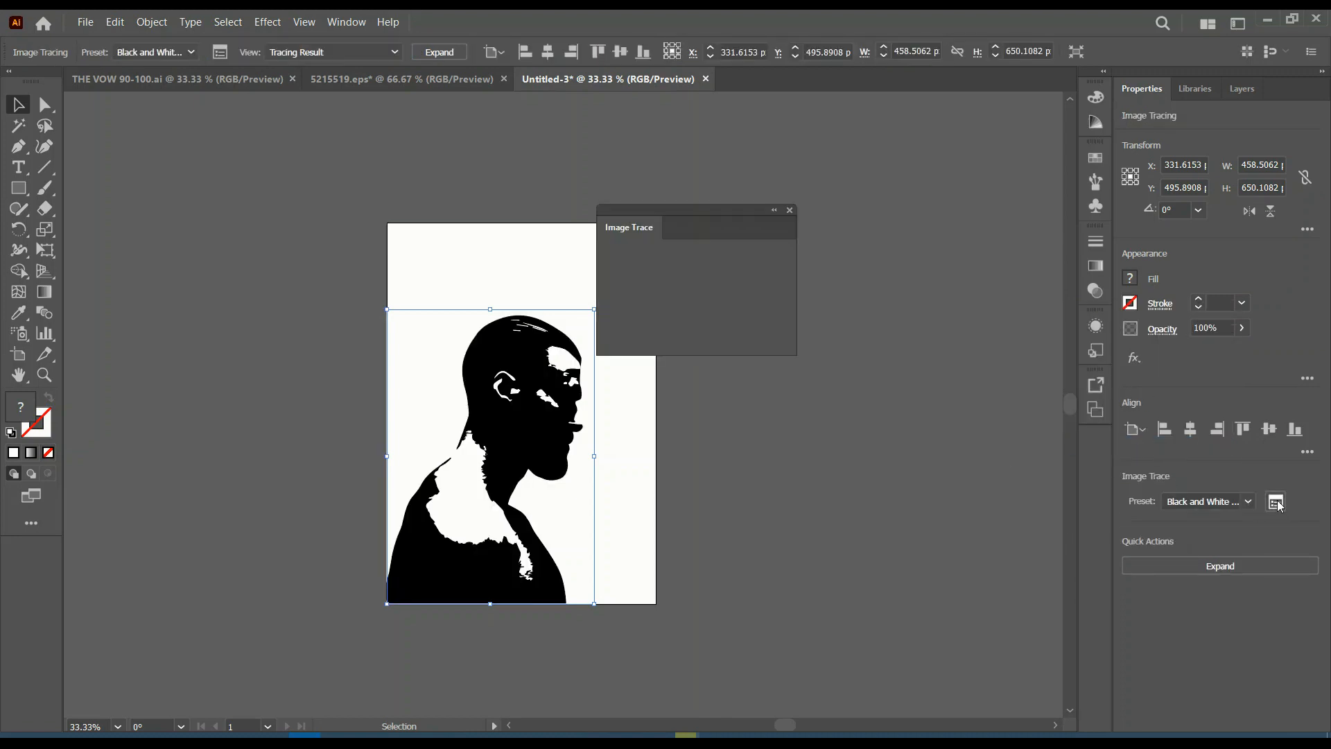
{"action": "left_click_drag", "start_coordinate": [705, 215], "coordinate": [854, 231]}
{"action": "left_click", "coordinate": [760, 431]}
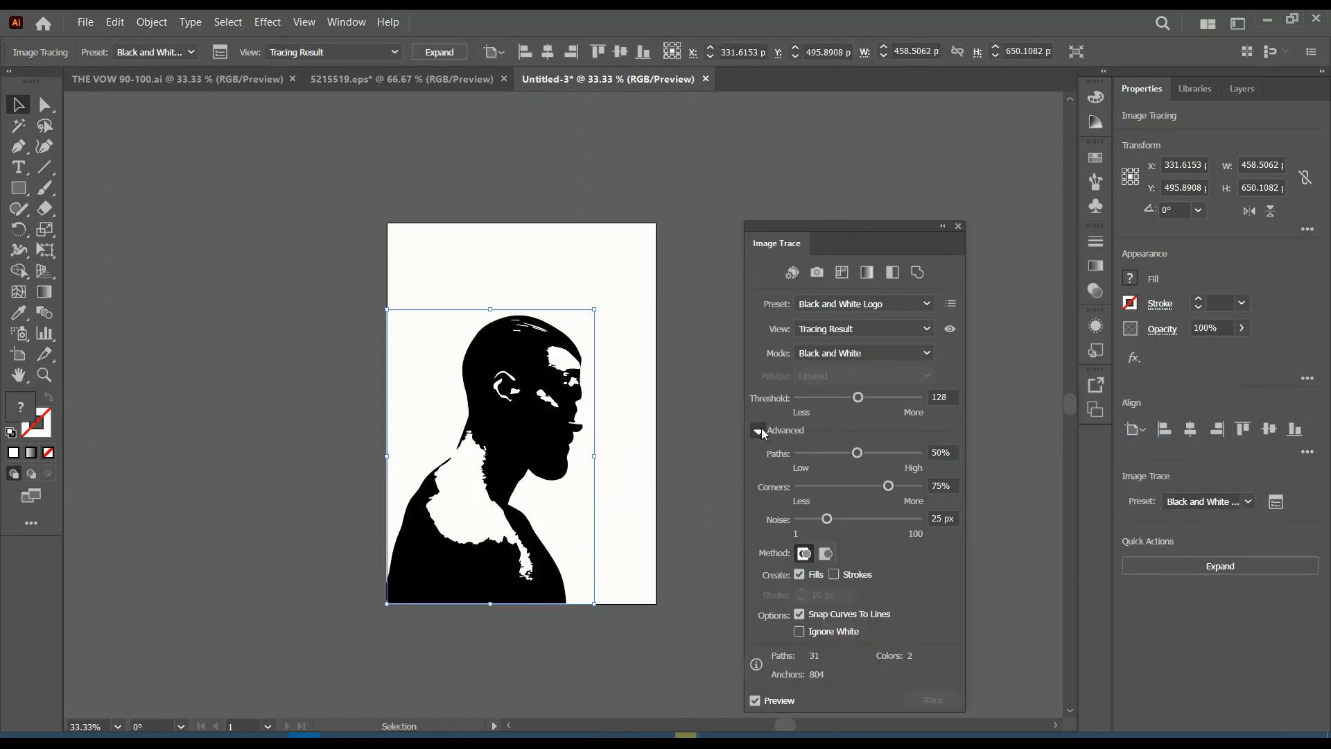
{"action": "mouse_move", "coordinate": [859, 404]}
{"action": "left_mouse_down"}
{"action": "mouse_move", "coordinate": [884, 403]}
{"action": "mouse_move", "coordinate": [830, 402]}
{"action": "left_mouse_up"}
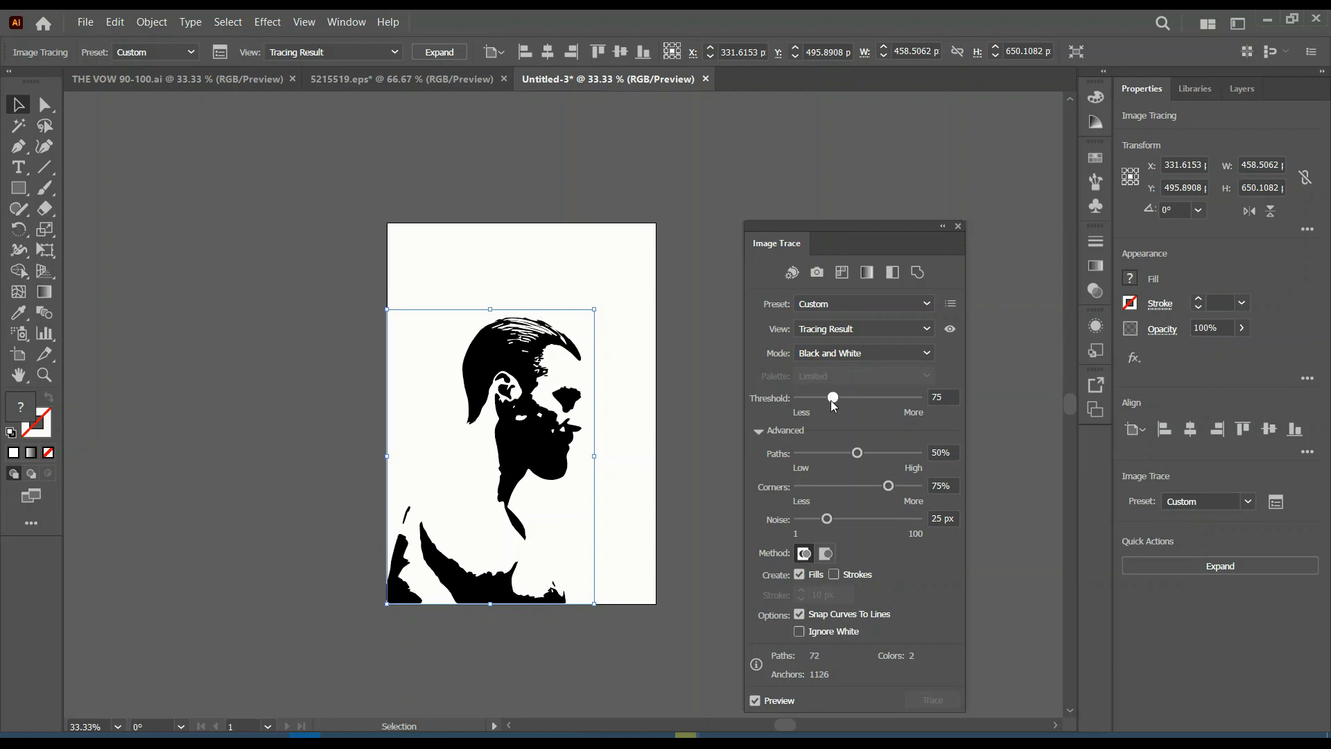
{"action": "left_click", "coordinate": [958, 226]}
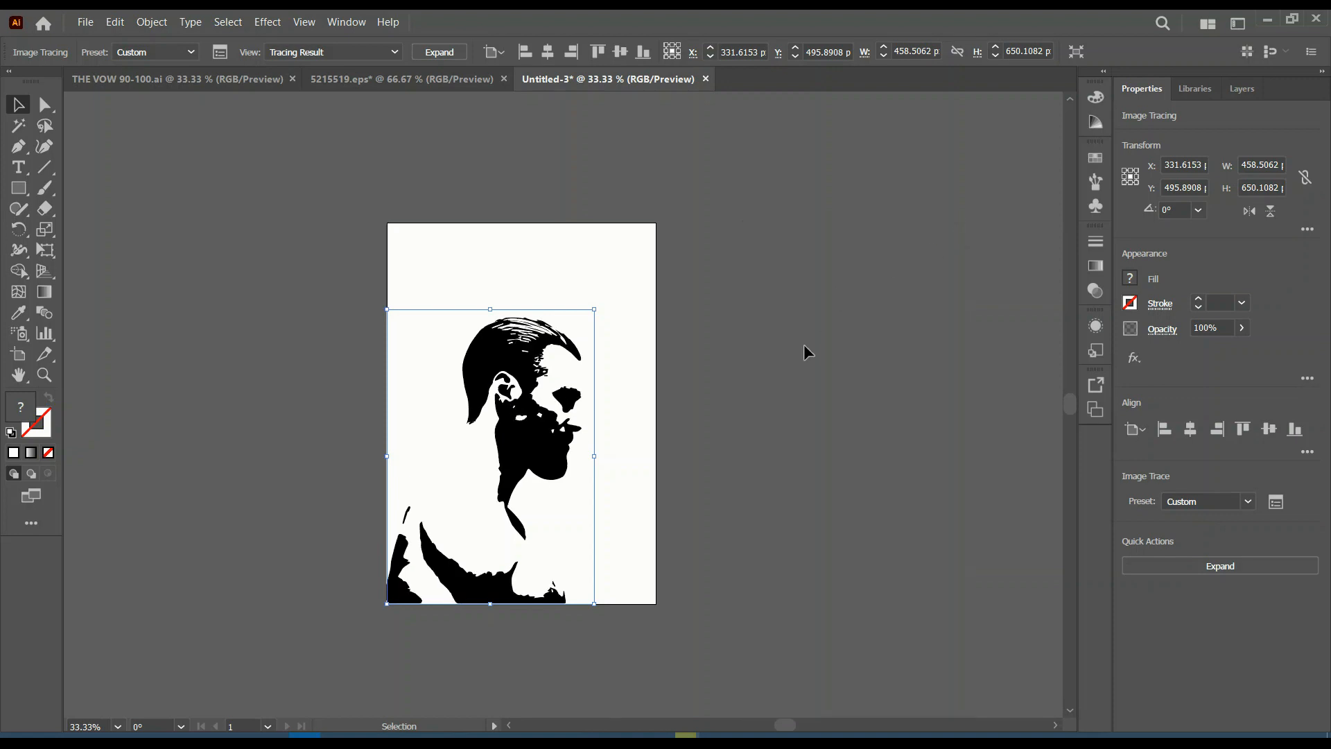
{"action": "left_click", "coordinate": [792, 394]}
{"action": "left_click", "coordinate": [513, 564]}
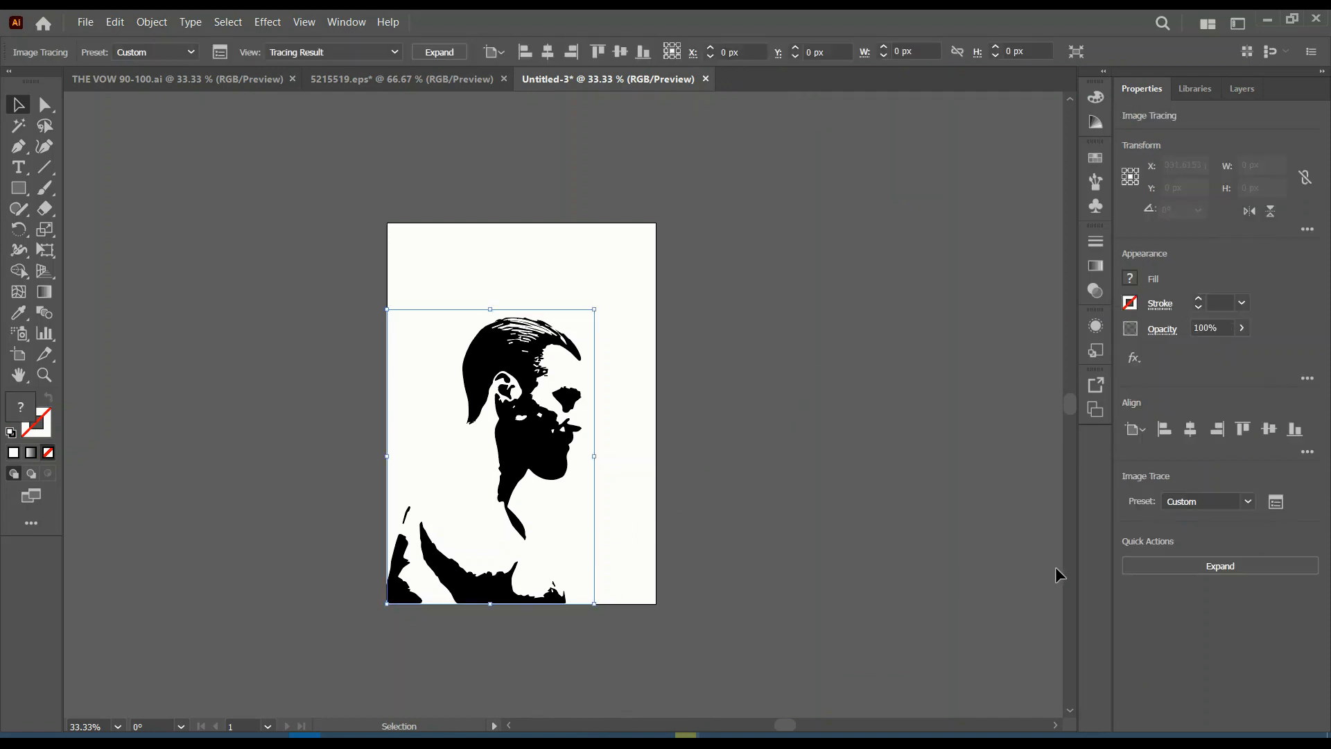
{"action": "left_click", "coordinate": [226, 368]}
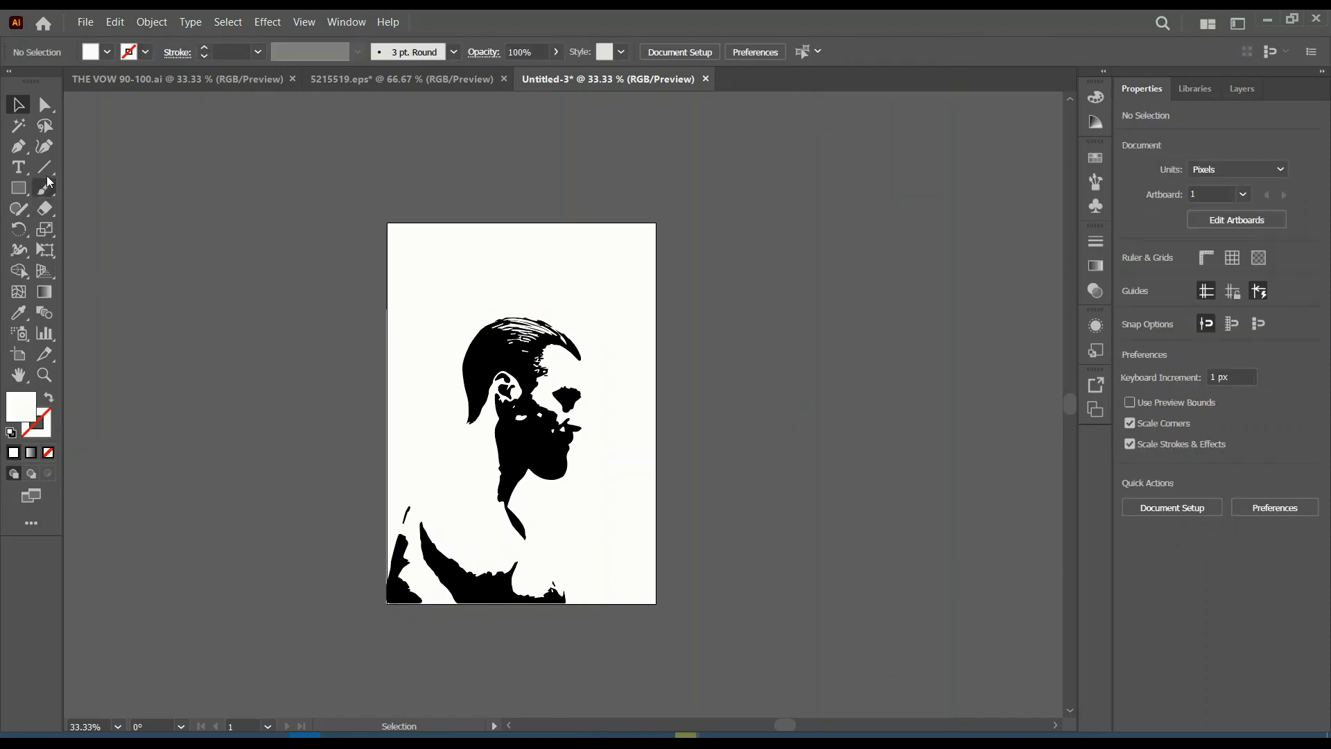
Draw a rectangle of about 595 by 842 px covering the whole artboard.
{"action": "left_click", "coordinate": [19, 188]}
{"action": "left_click_drag", "start_coordinate": [387, 223], "coordinate": [657, 603]}
{"action": "key", "text": "v"}
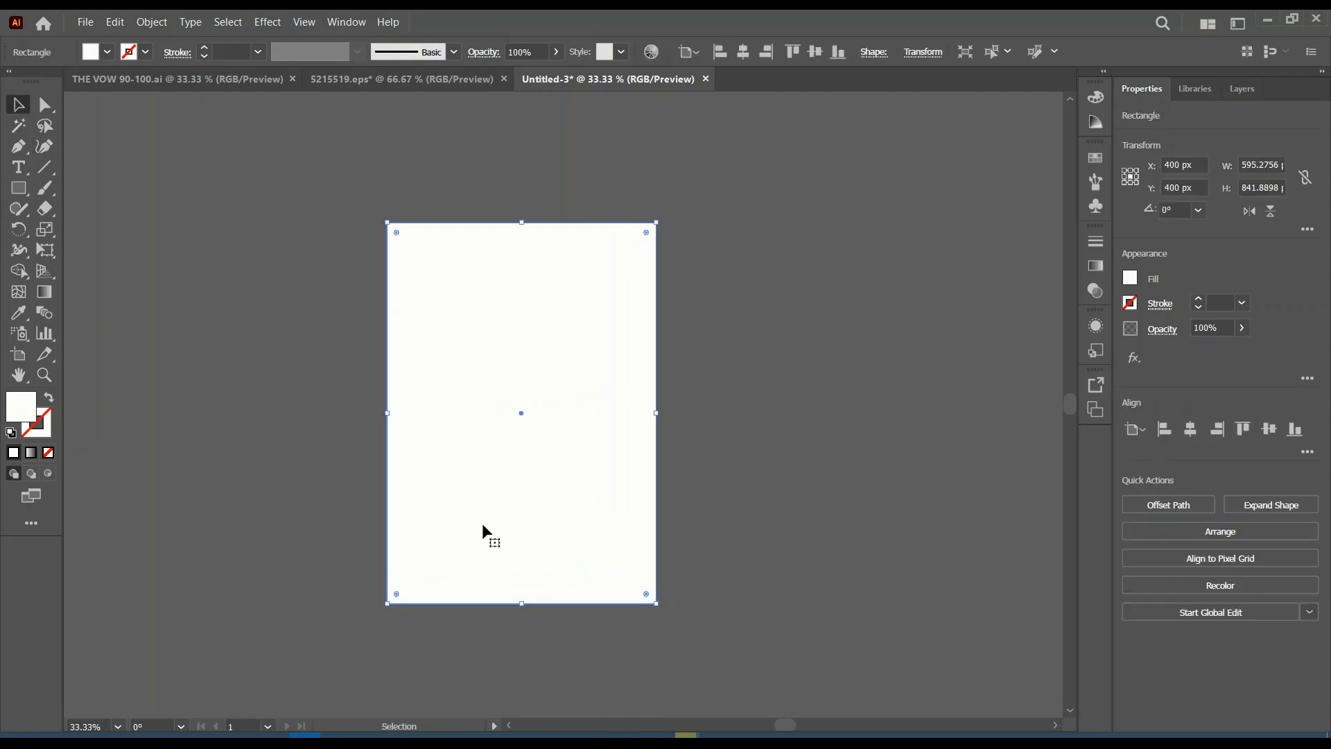
{"action": "left_click_drag", "start_coordinate": [387, 413], "coordinate": [388, 413]}
Fill the artboard-sized rectangle with magenta 9e005d and set its blending mode to Multiply.
{"action": "left_click", "coordinate": [1130, 279]}
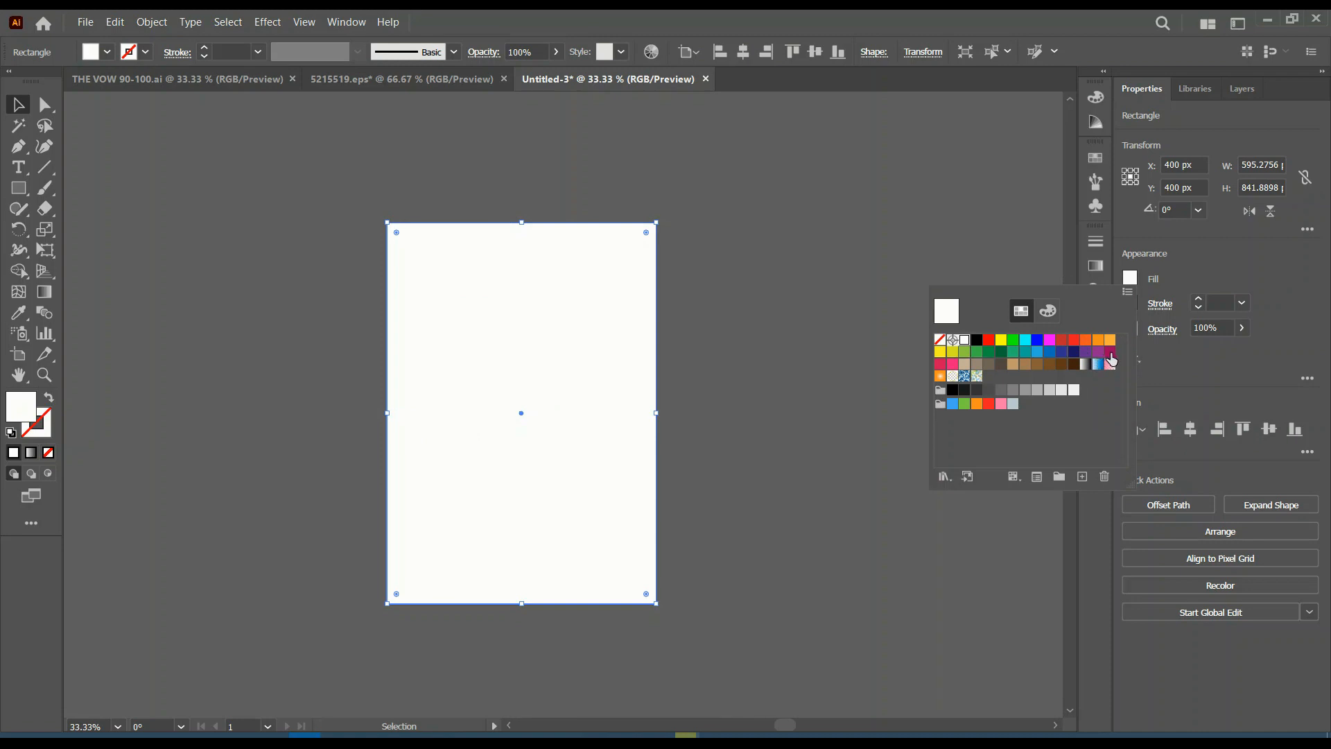
{"action": "left_click", "coordinate": [1110, 353]}
{"action": "double_click", "coordinate": [20, 415]}
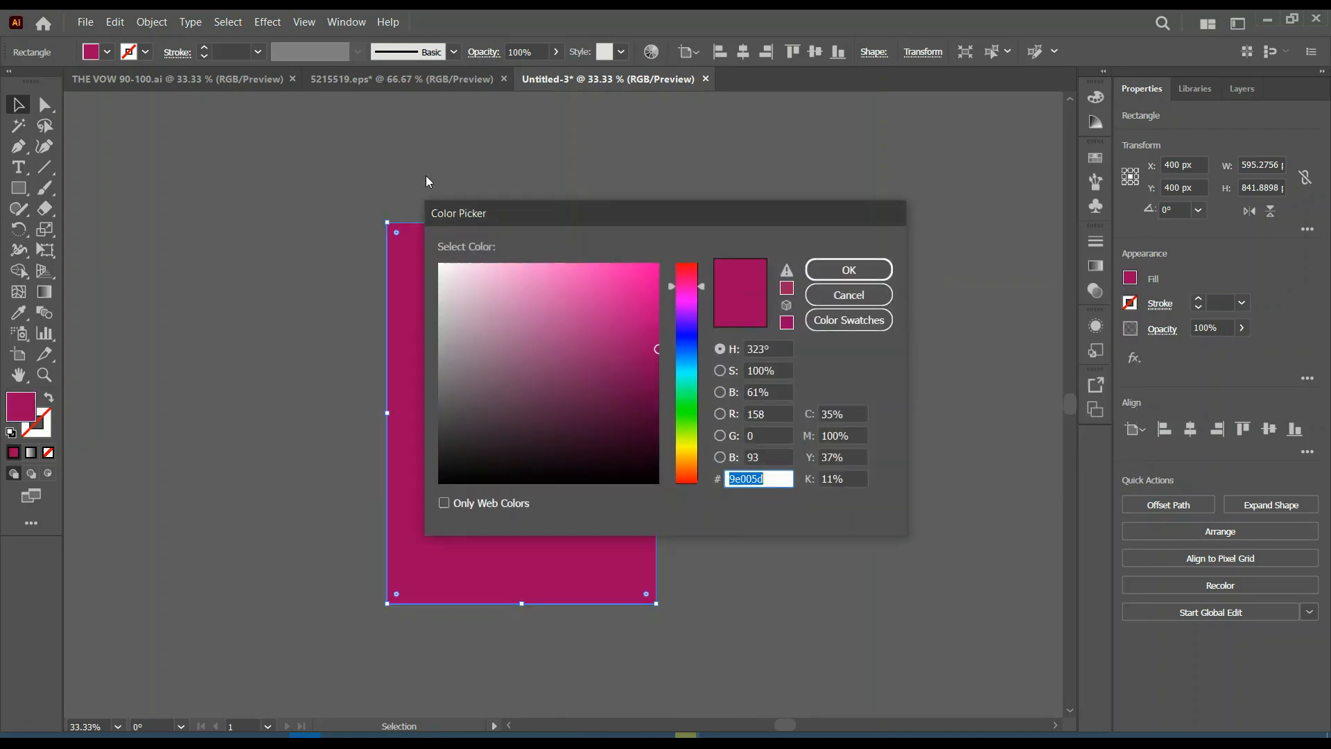
{"action": "left_click", "coordinate": [849, 269]}
{"action": "left_click", "coordinate": [1154, 331]}
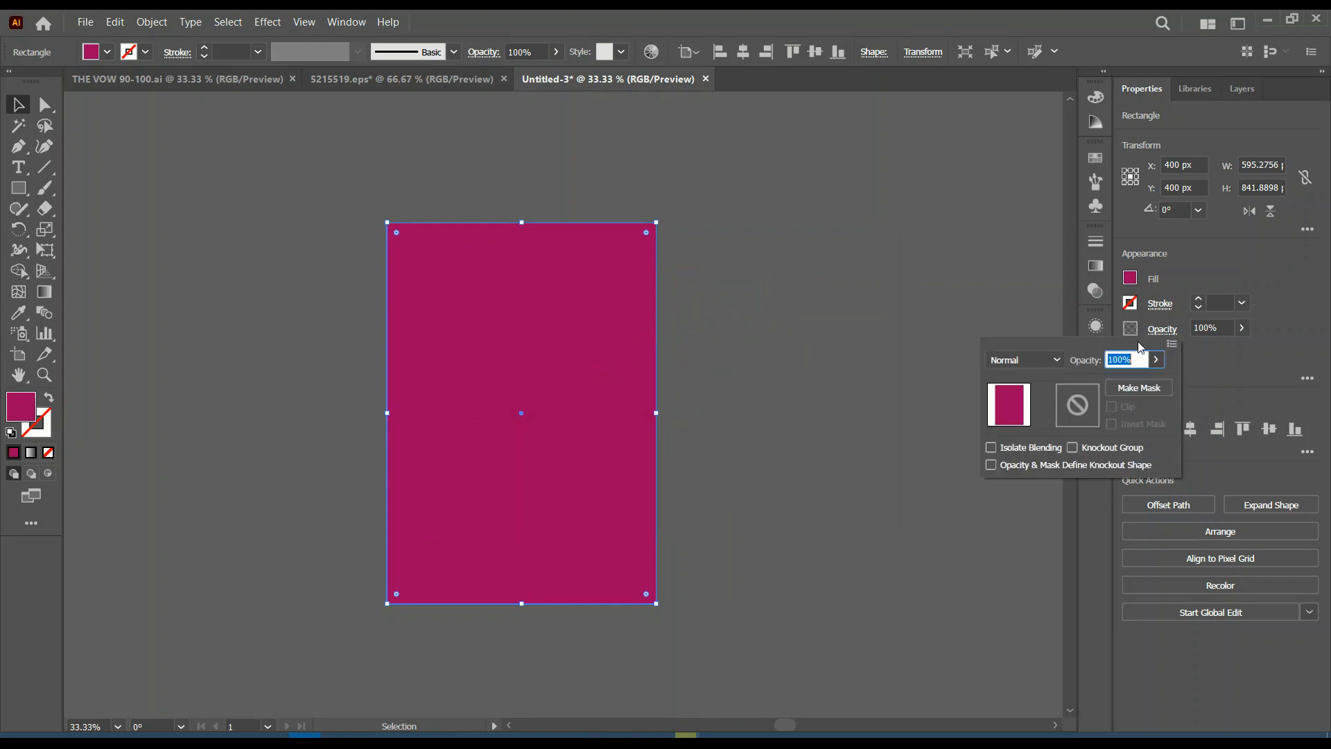
{"action": "left_click", "coordinate": [1054, 360]}
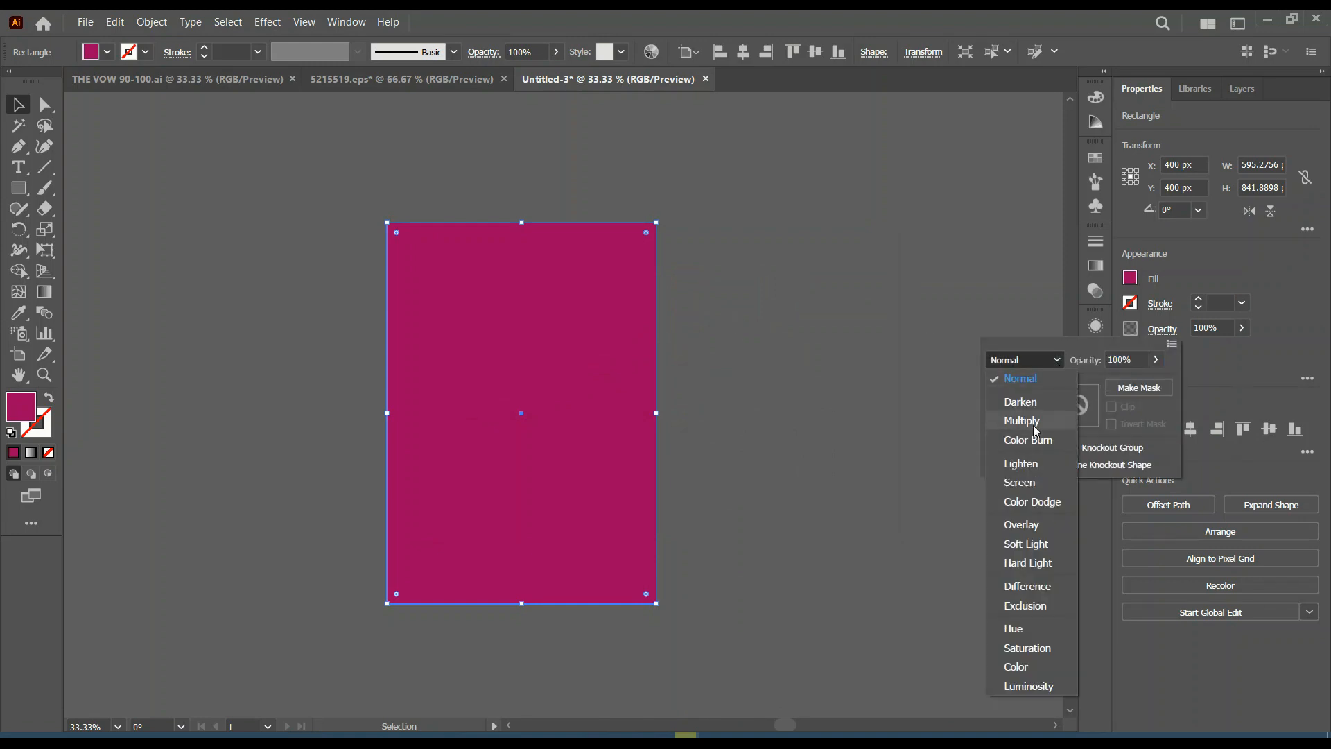
{"action": "left_click", "coordinate": [1022, 421]}
{"action": "left_click", "coordinate": [834, 424]}
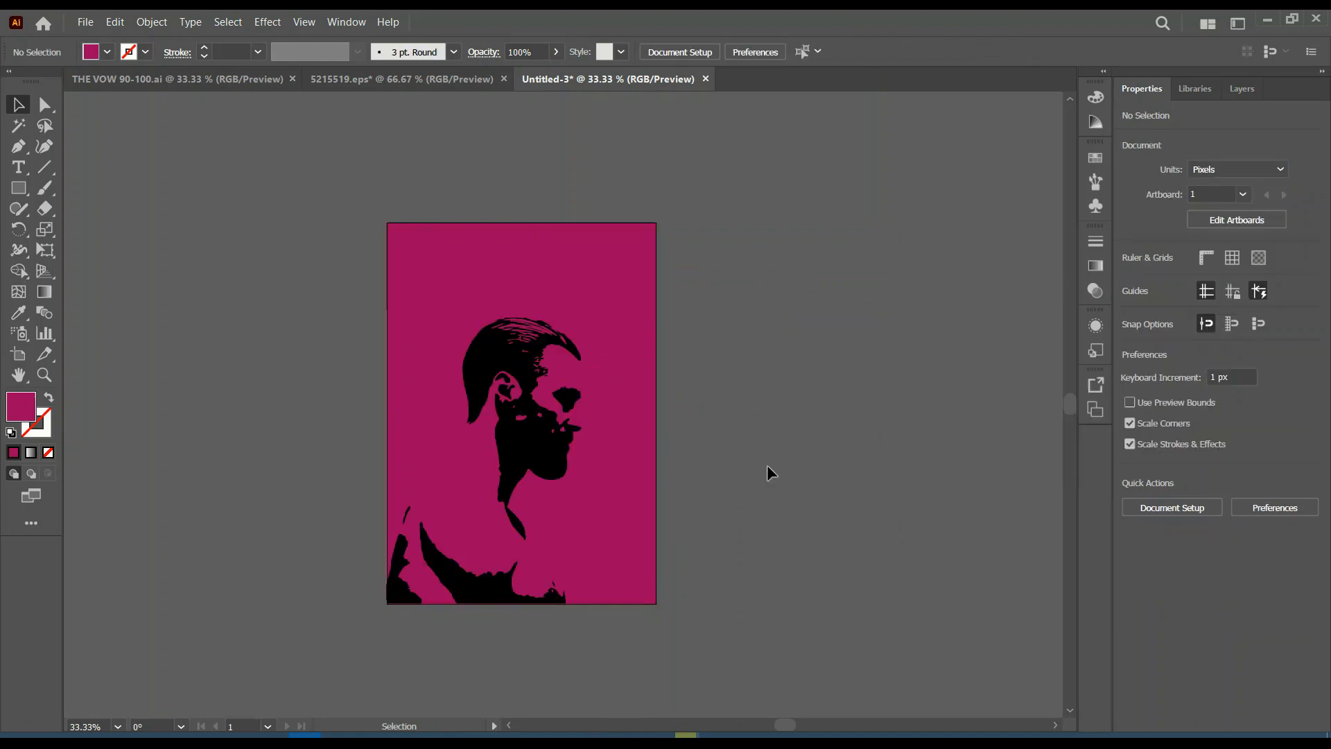
Draw a straight diagonal Pen path about 1927 px wide and 904 px high, crossing the artboard's lower part.
{"action": "left_click", "coordinate": [18, 188]}
{"action": "left_click", "coordinate": [18, 146]}
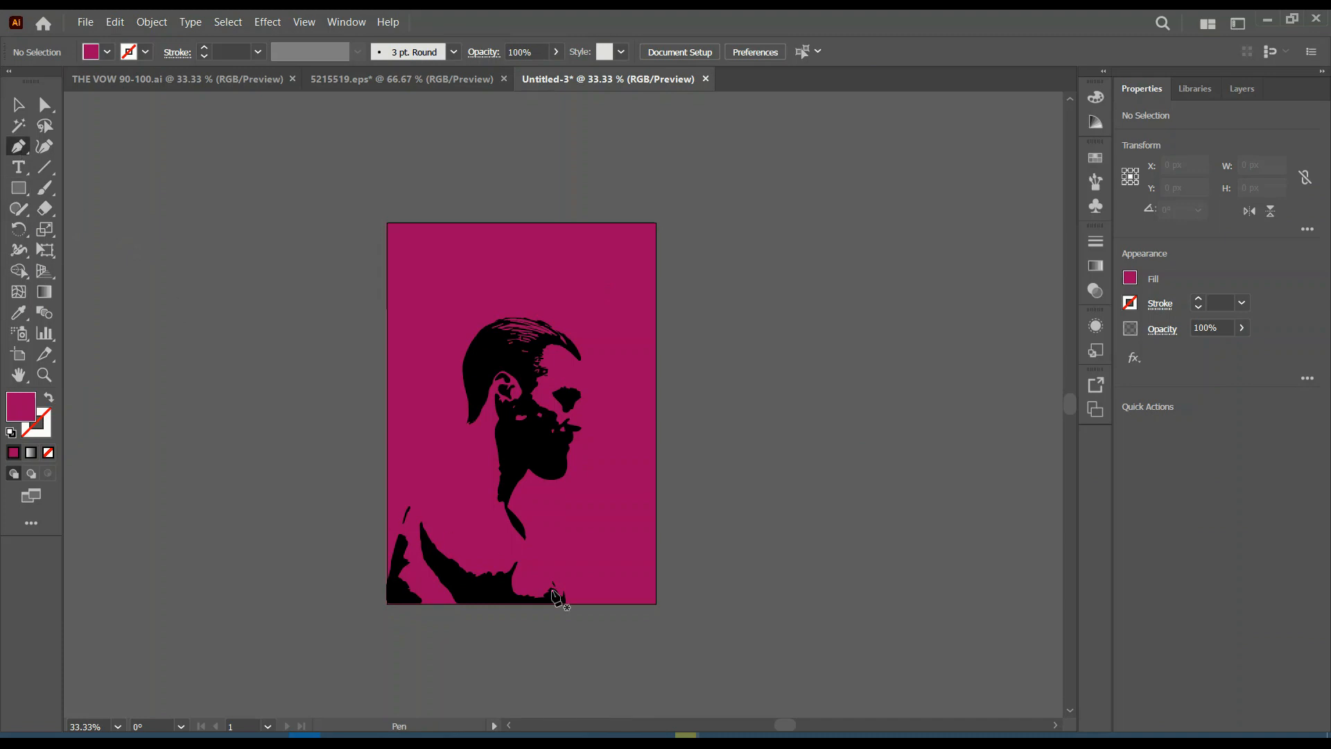
{"action": "scroll", "coordinate": [543, 452], "scroll_direction": "down", "scroll_amount": 2}
{"action": "left_click", "coordinate": [637, 576]}
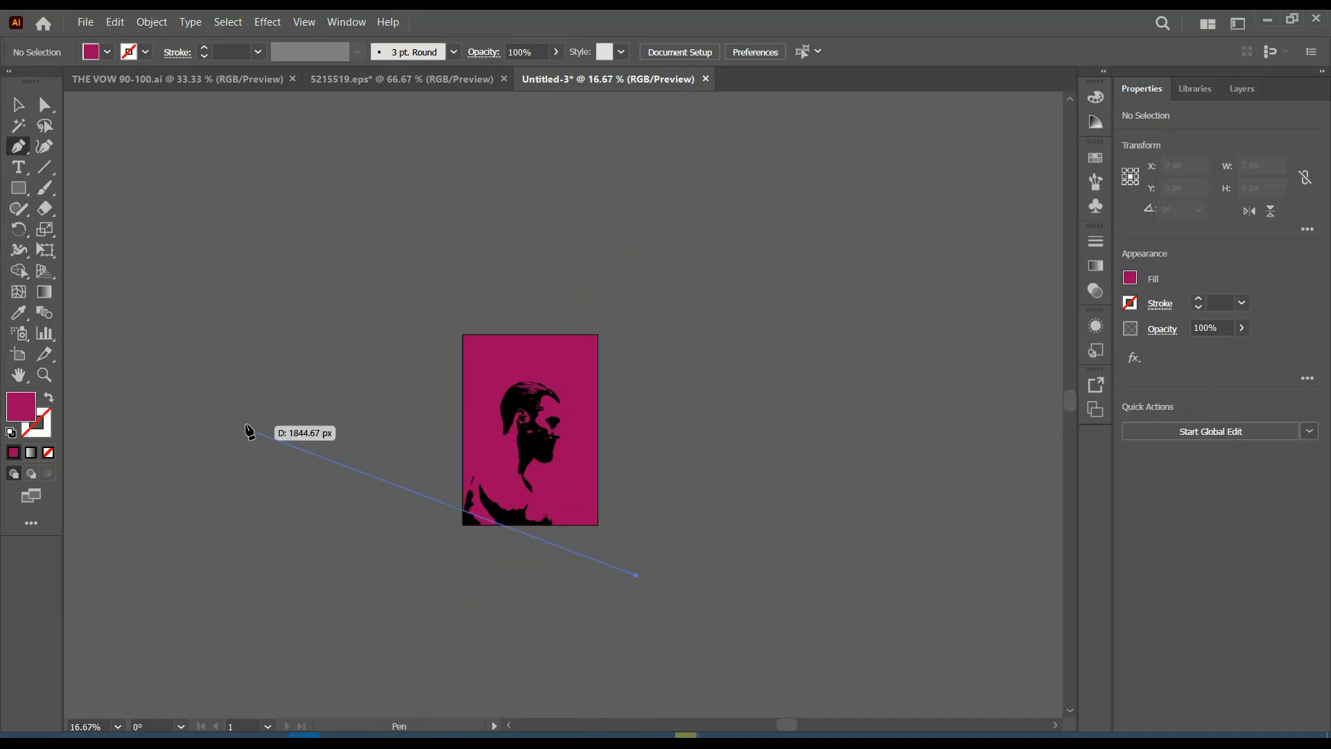
{"action": "left_click", "coordinate": [200, 372]}
{"action": "key", "text": "v"}
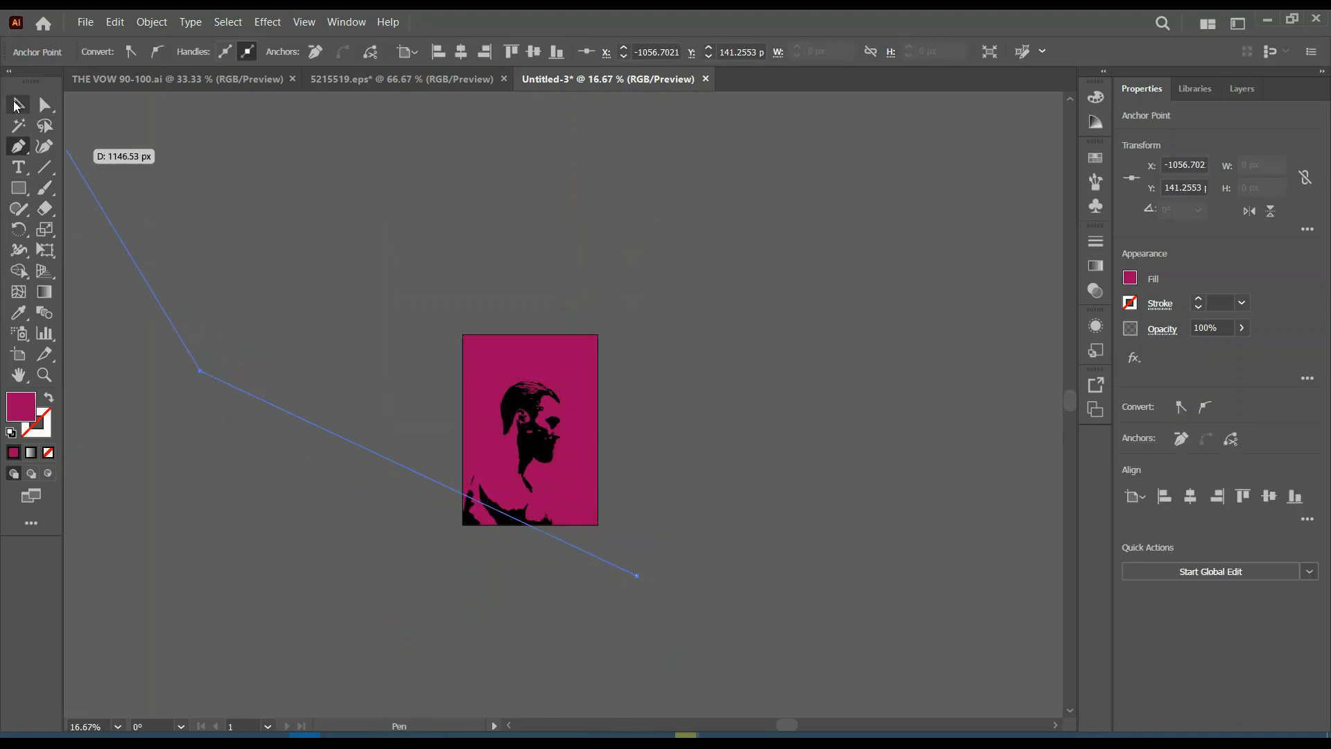
Give the diagonal line a black stroke with a weight of 49 pt.
{"action": "left_click", "coordinate": [1199, 299]}
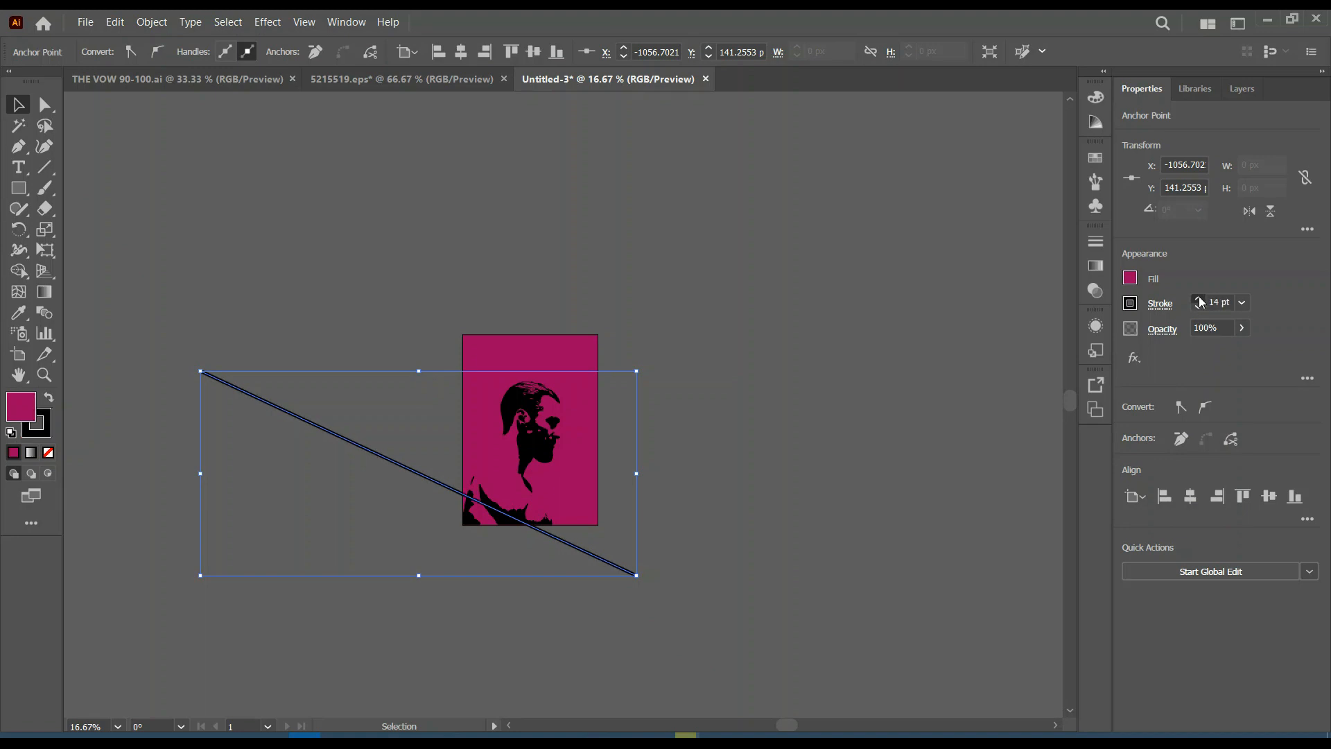
{"action": "left_click", "coordinate": [1198, 298]}
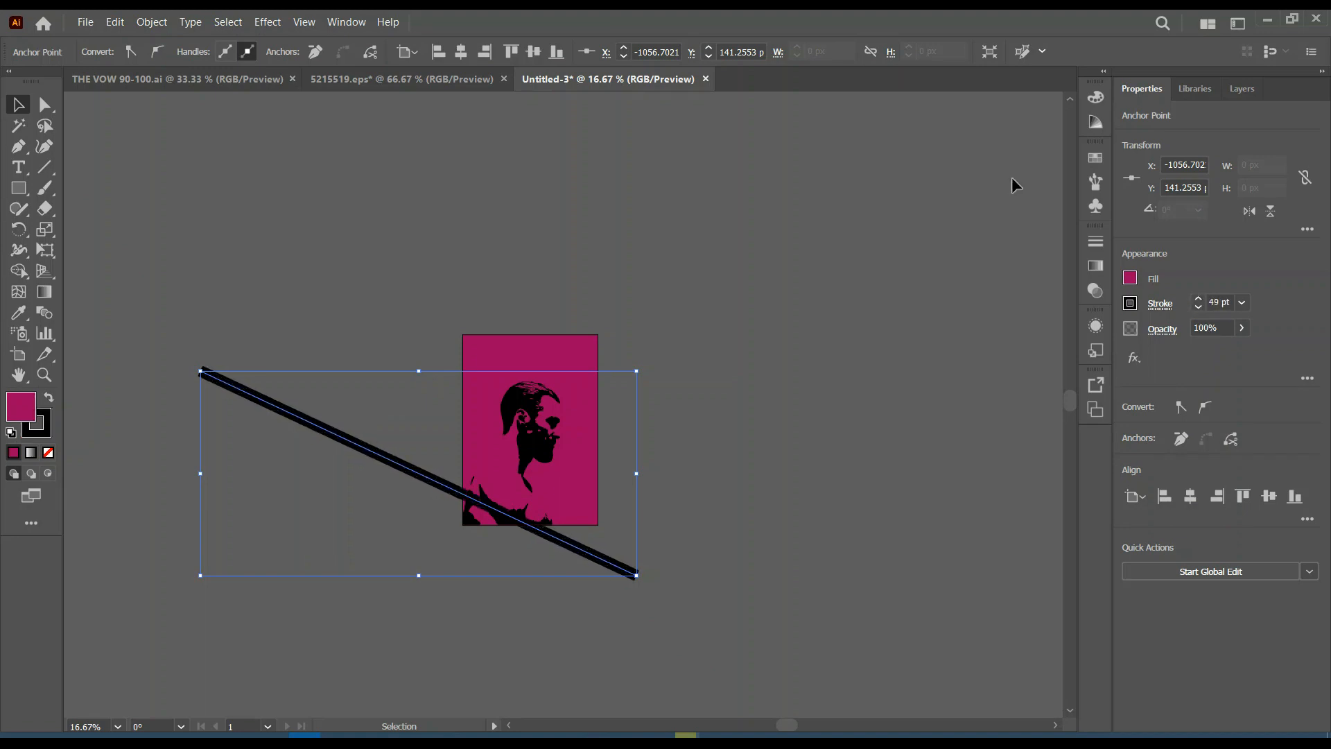
{"action": "left_click", "coordinate": [377, 162]}
Remove the diagonal line's fill and apply a tapered width profile that narrows to a point at the upper-left end.
{"action": "left_click", "coordinate": [288, 412]}
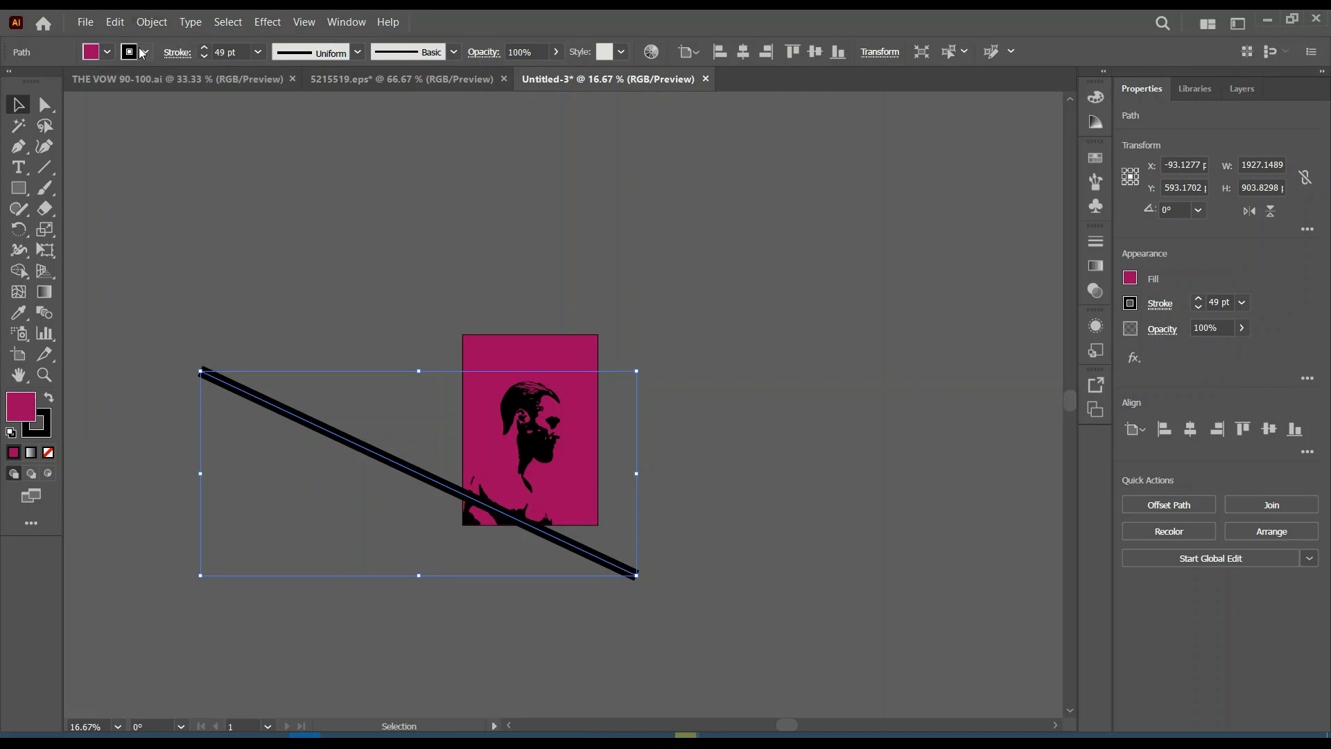
{"action": "left_click", "coordinate": [113, 53]}
{"action": "left_click", "coordinate": [10, 83]}
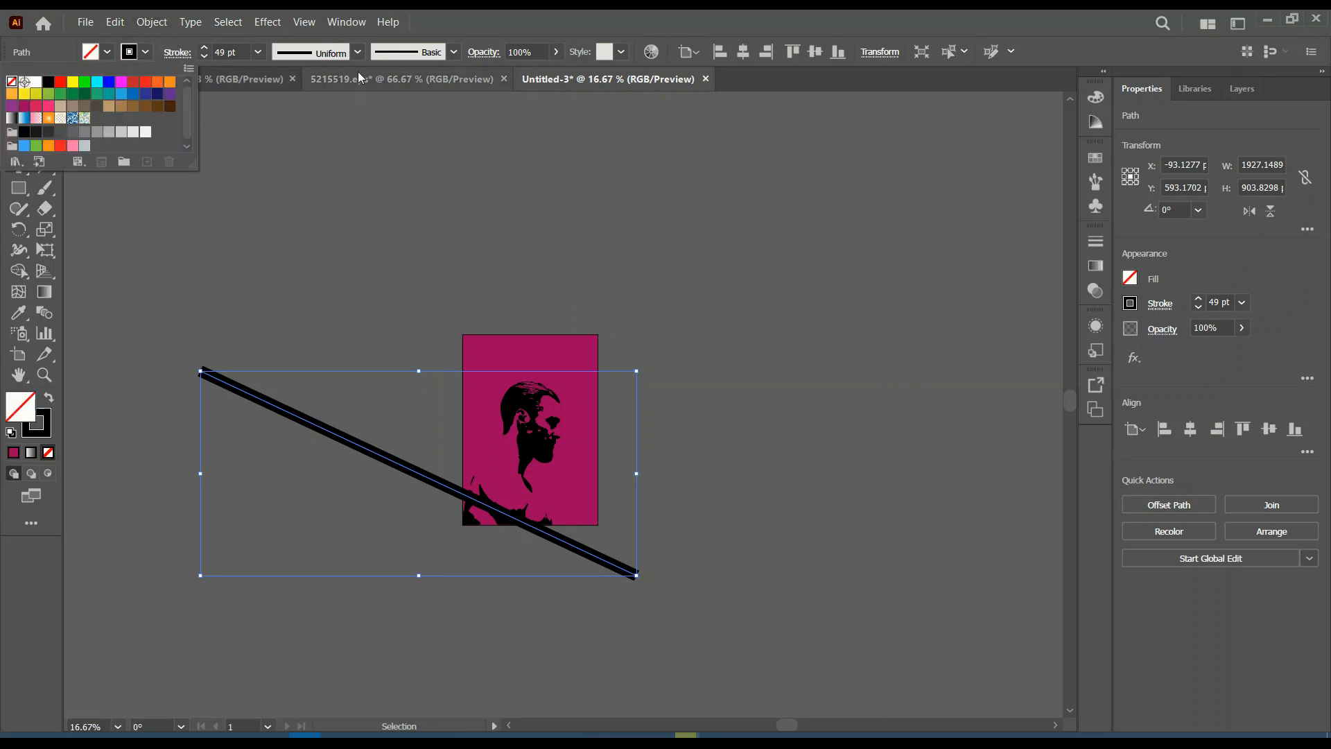
{"action": "left_click", "coordinate": [357, 52]}
{"action": "left_click", "coordinate": [312, 191]}
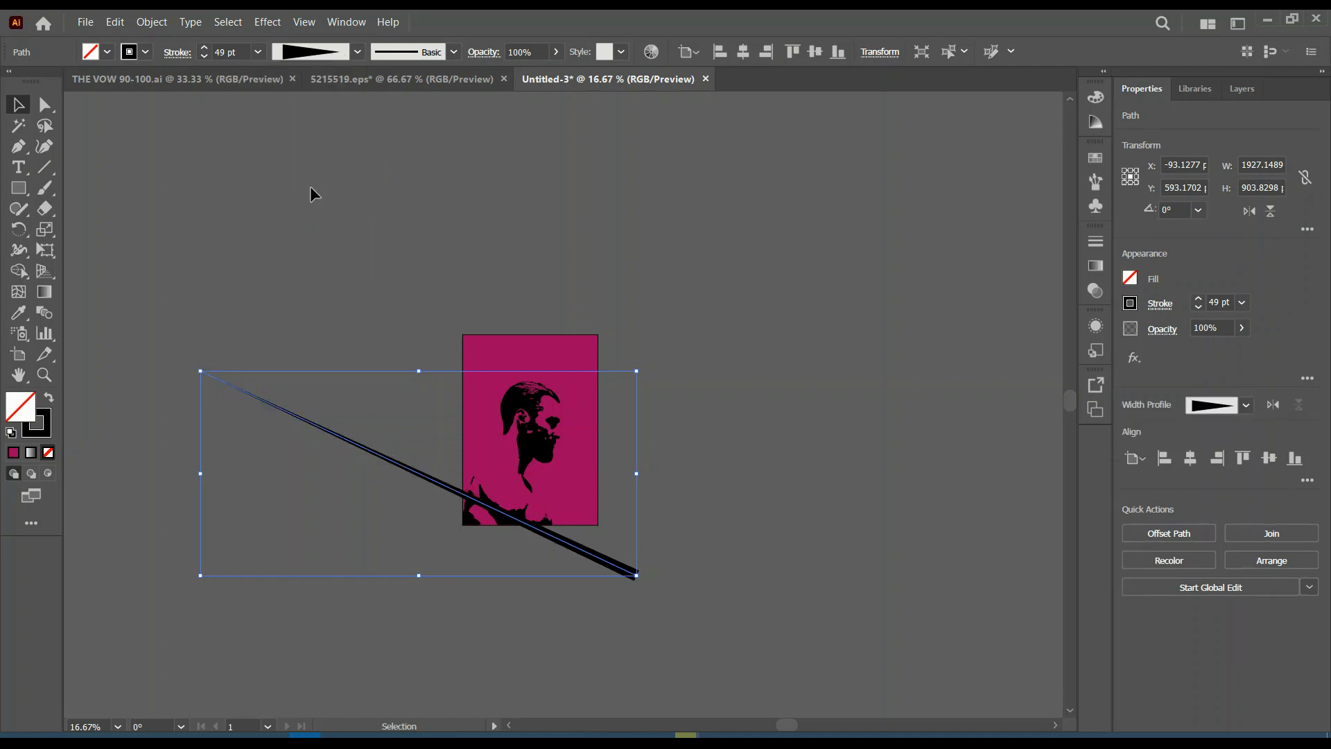
Shrink the tapered line to about 1694 by 874 px and place it, flipped horizontally and vertically, horizontally centered on the artboard.
{"action": "mouse_move", "coordinate": [201, 371]}
{"action": "left_mouse_down"}
{"action": "mouse_move", "coordinate": [275, 404]}
{"action": "mouse_move", "coordinate": [253, 378]}
{"action": "left_mouse_up"}
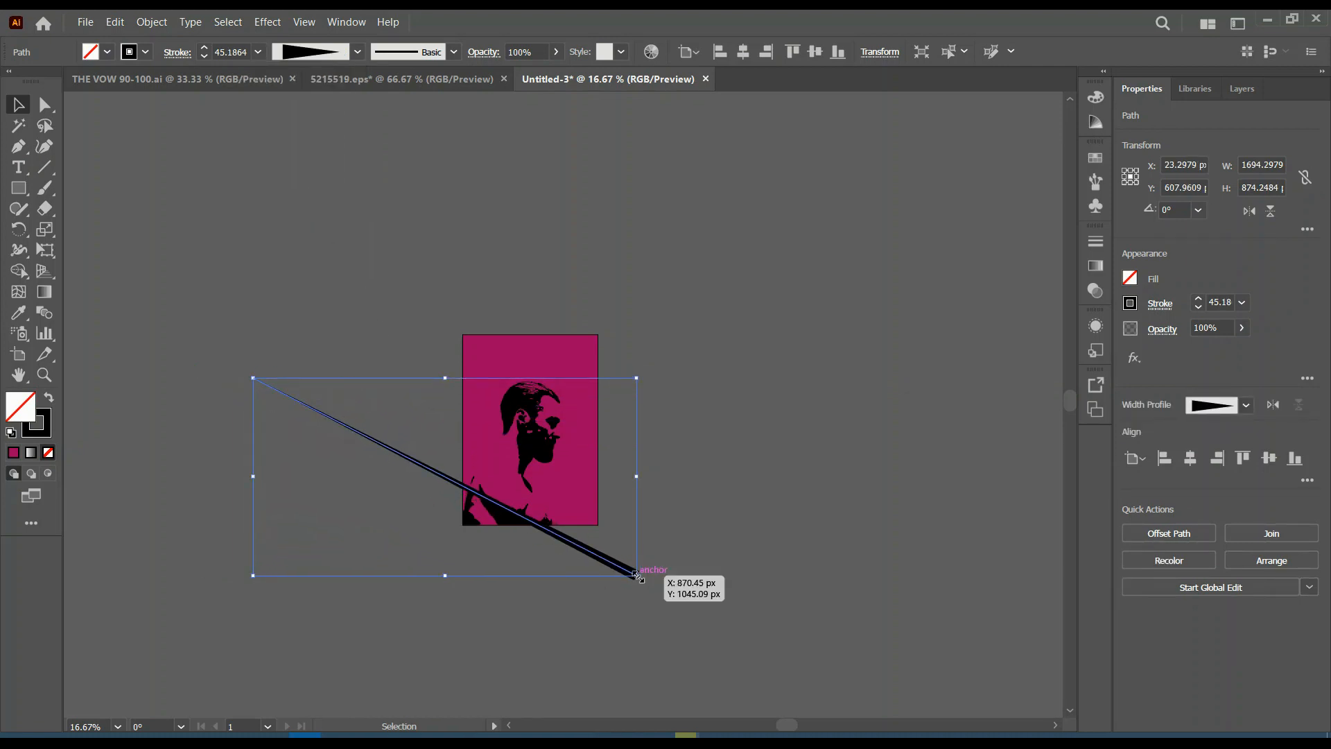
{"action": "left_click", "coordinate": [1250, 211]}
{"action": "left_click", "coordinate": [1270, 211]}
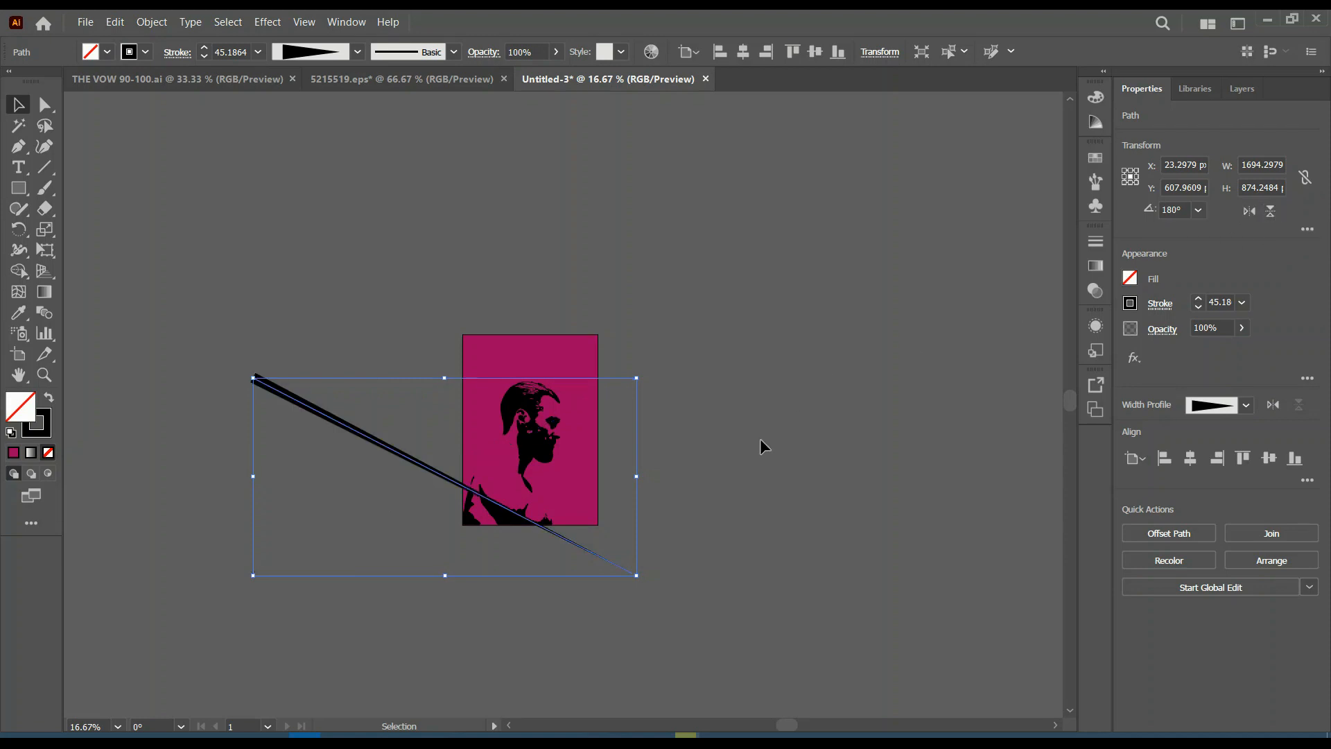
{"action": "left_click_drag", "start_coordinate": [388, 451], "coordinate": [475, 499]}
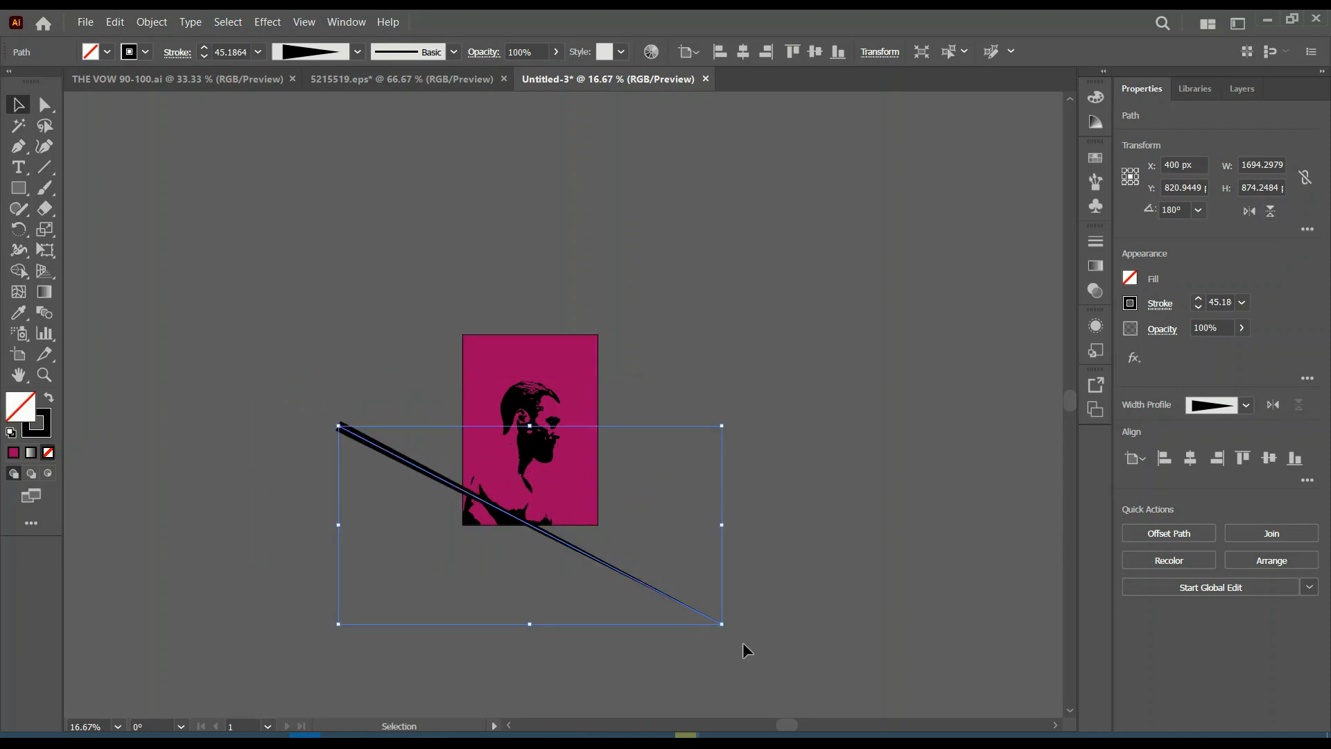
Rotate a copy of the tapered line about 7° clockwise around its thin lower-right end.
{"action": "left_click", "coordinate": [20, 233]}
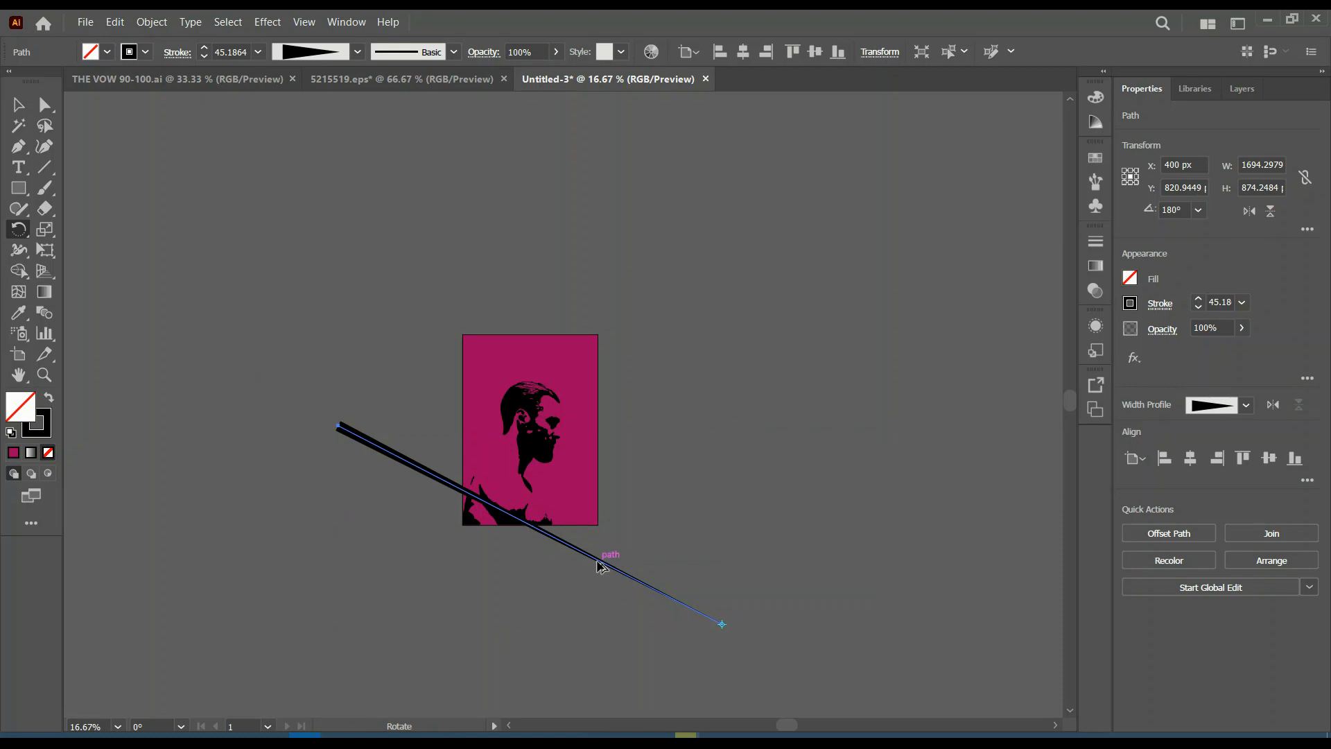
{"action": "left_click_drag", "start_coordinate": [601, 567], "coordinate": [606, 550]}
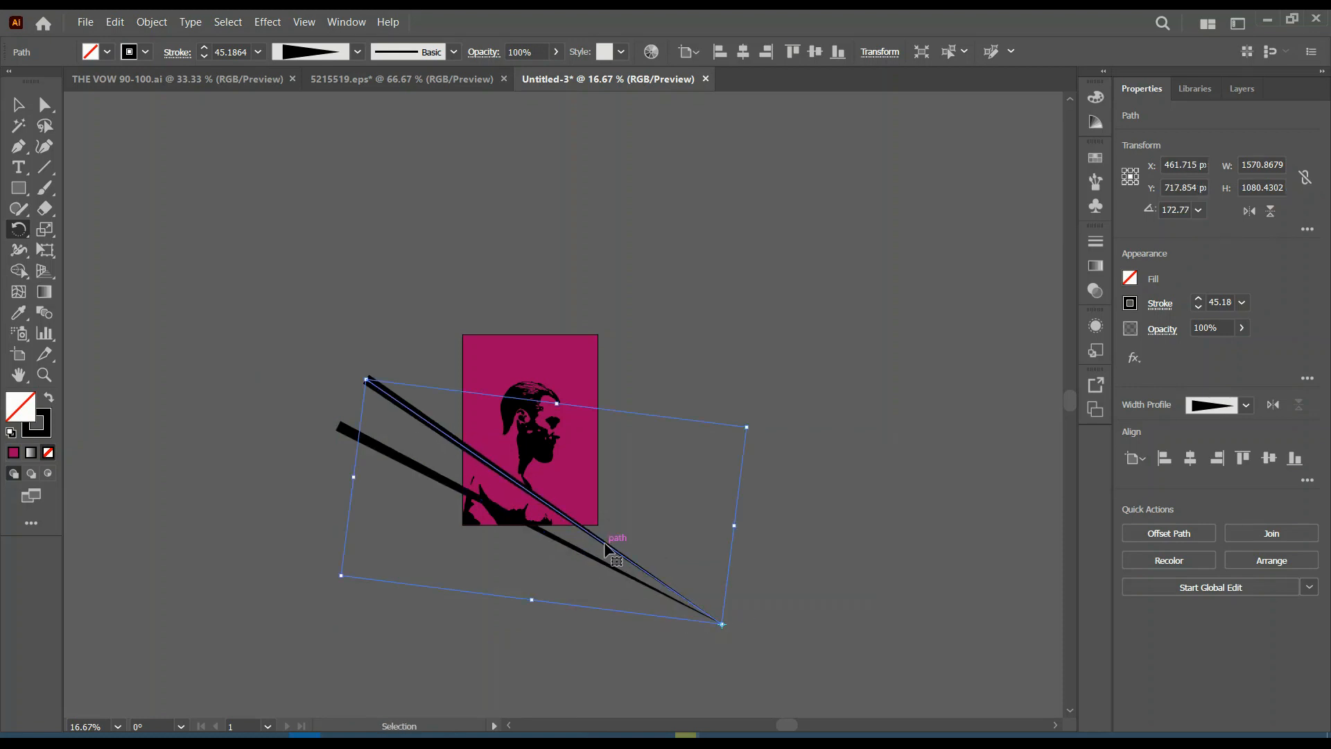
Repeat the rotated copy of the tapered line four more times around the same point, making a fan of six lines.
{"action": "key", "text": "ctrl+d"}
{"action": "key", "text": "ctrl+d"}
{"action": "key", "text": "ctrl+d"}
{"action": "key", "text": "ctrl+d"}
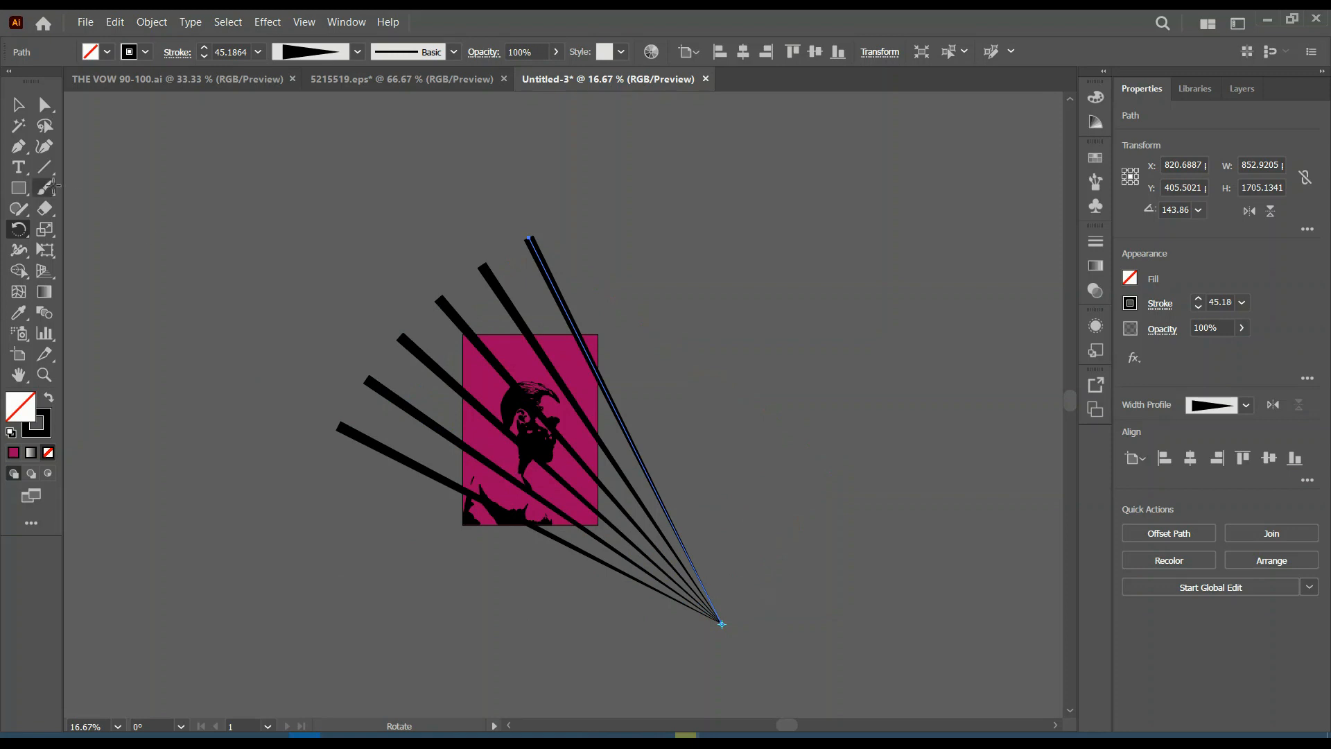
Group the six tapered lines with a white stroke and shift the group so its converging point sits just beyond the poster's lower-right corner.
{"action": "left_click", "coordinate": [18, 104]}
{"action": "left_click", "coordinate": [847, 557]}
{"action": "key", "text": "ctrl+a"}
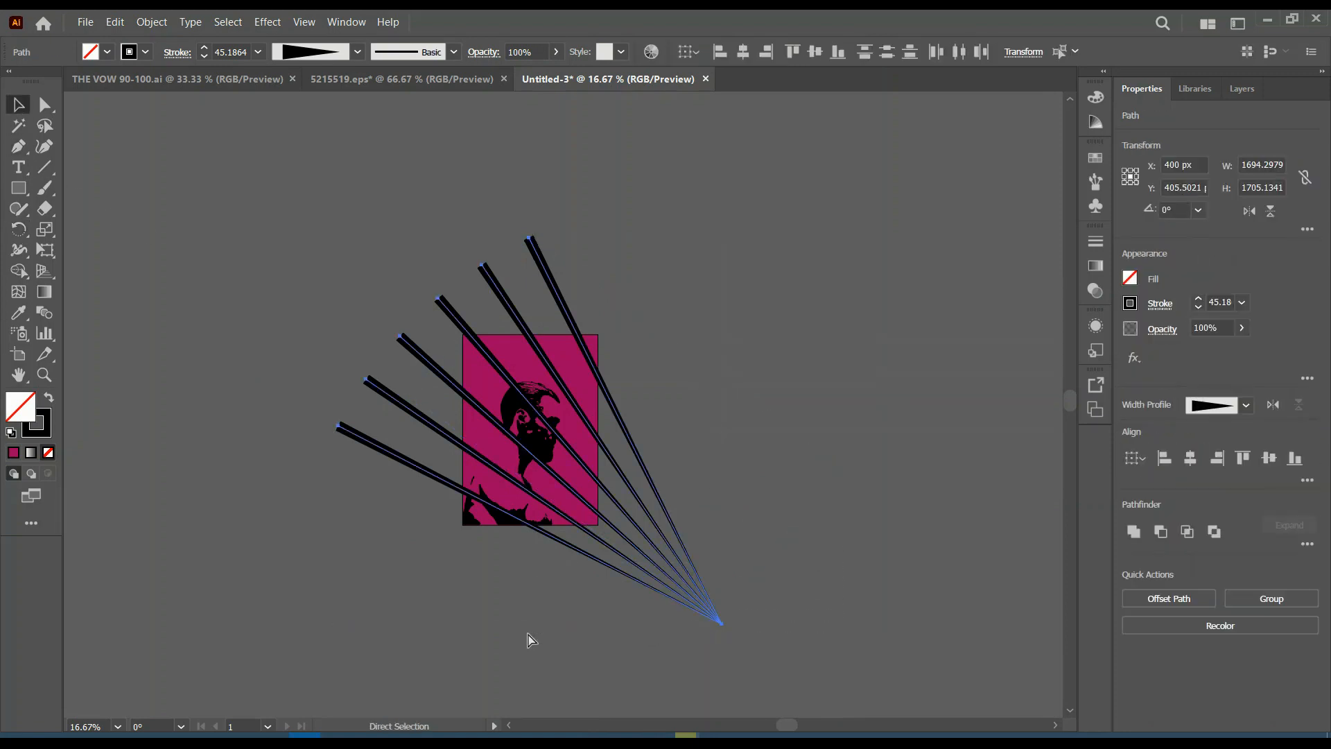
{"action": "key", "text": "ctrl+g"}
{"action": "left_click", "coordinate": [1130, 303]}
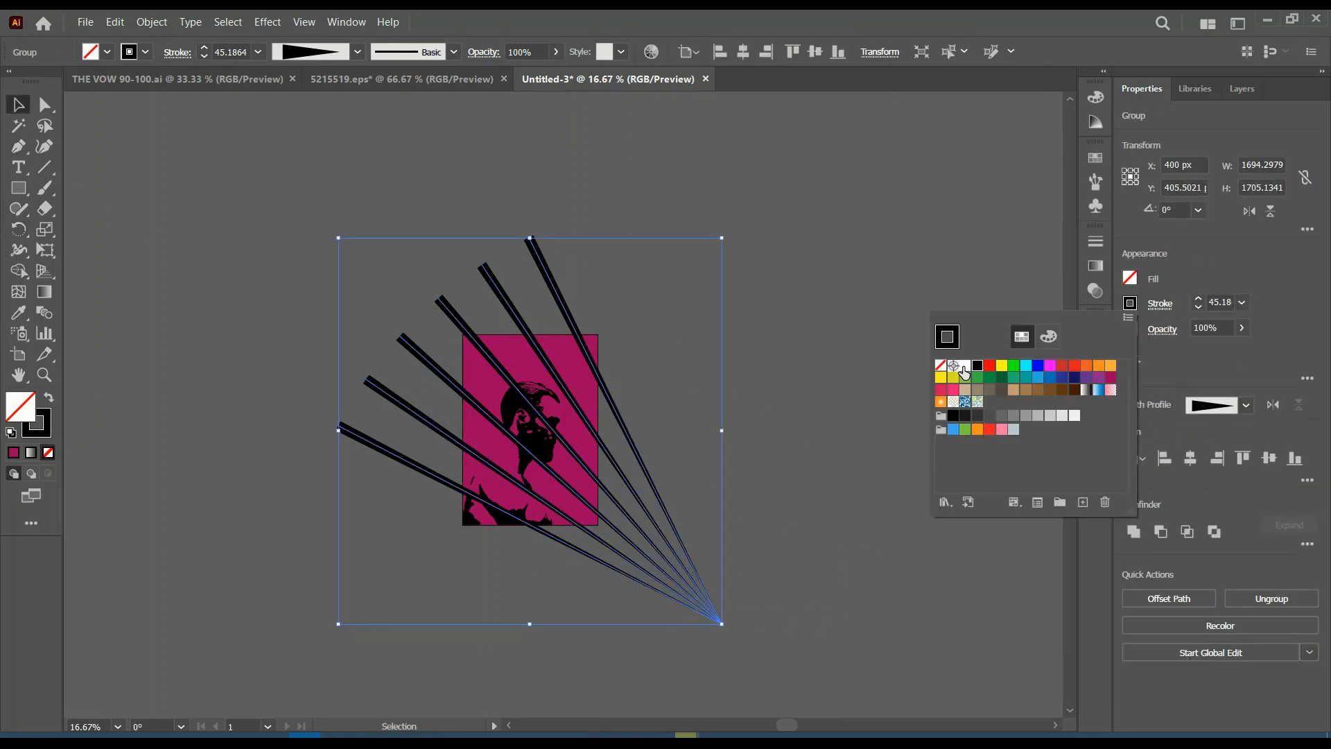
{"action": "left_click", "coordinate": [964, 365]}
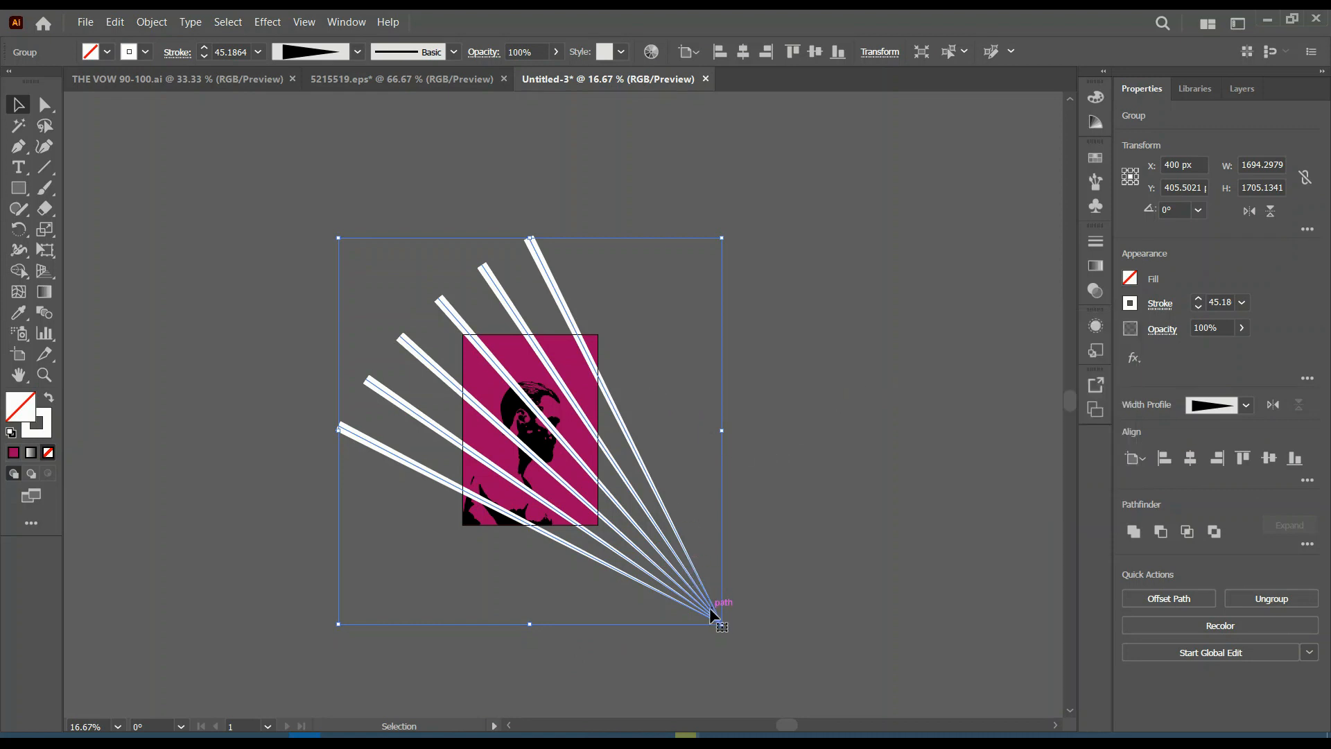
{"action": "left_click_drag", "start_coordinate": [717, 618], "coordinate": [622, 551]}
Paste a copy of the magenta rectangle in place at the very front and use it as a clipping mask for the white lines.
{"action": "scroll", "coordinate": [645, 488], "scroll_direction": "up", "scroll_amount": 2}
{"action": "left_click", "coordinate": [539, 255]}
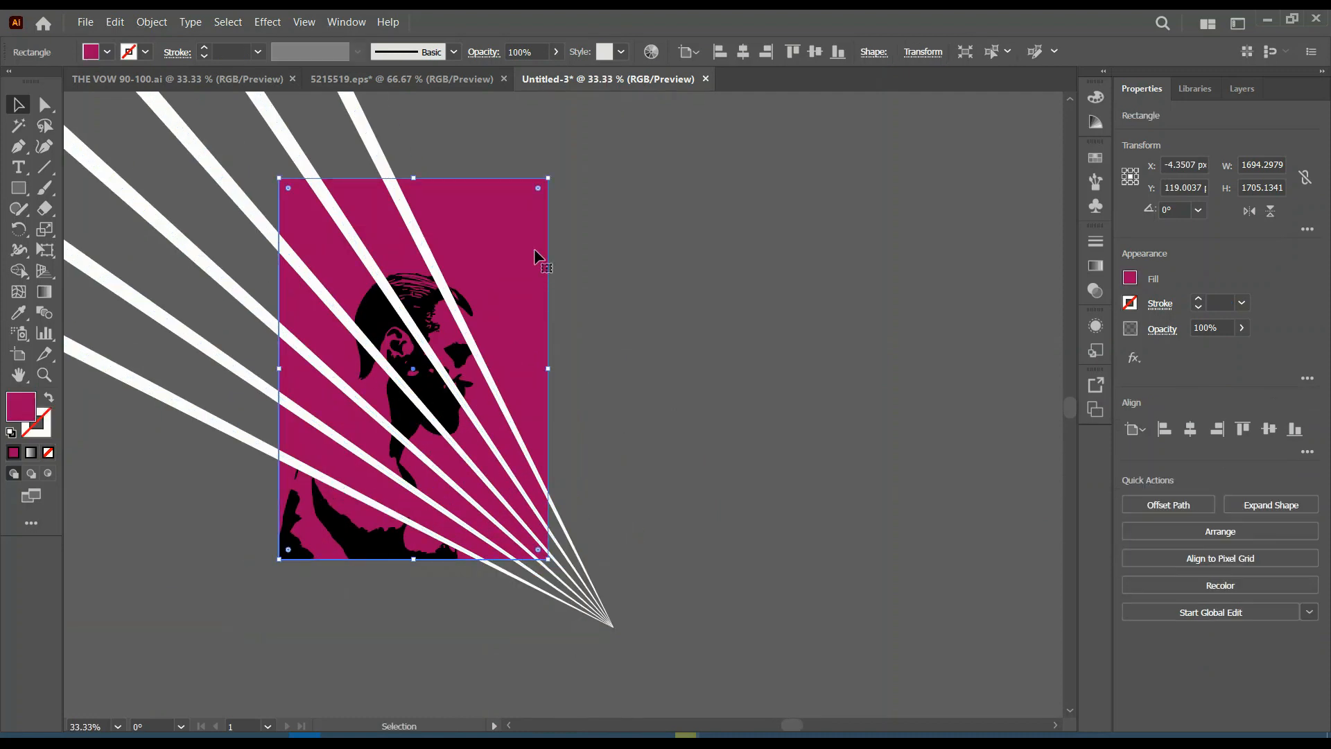
{"action": "right_click", "coordinate": [538, 254]}
{"action": "left_click", "coordinate": [515, 345]}
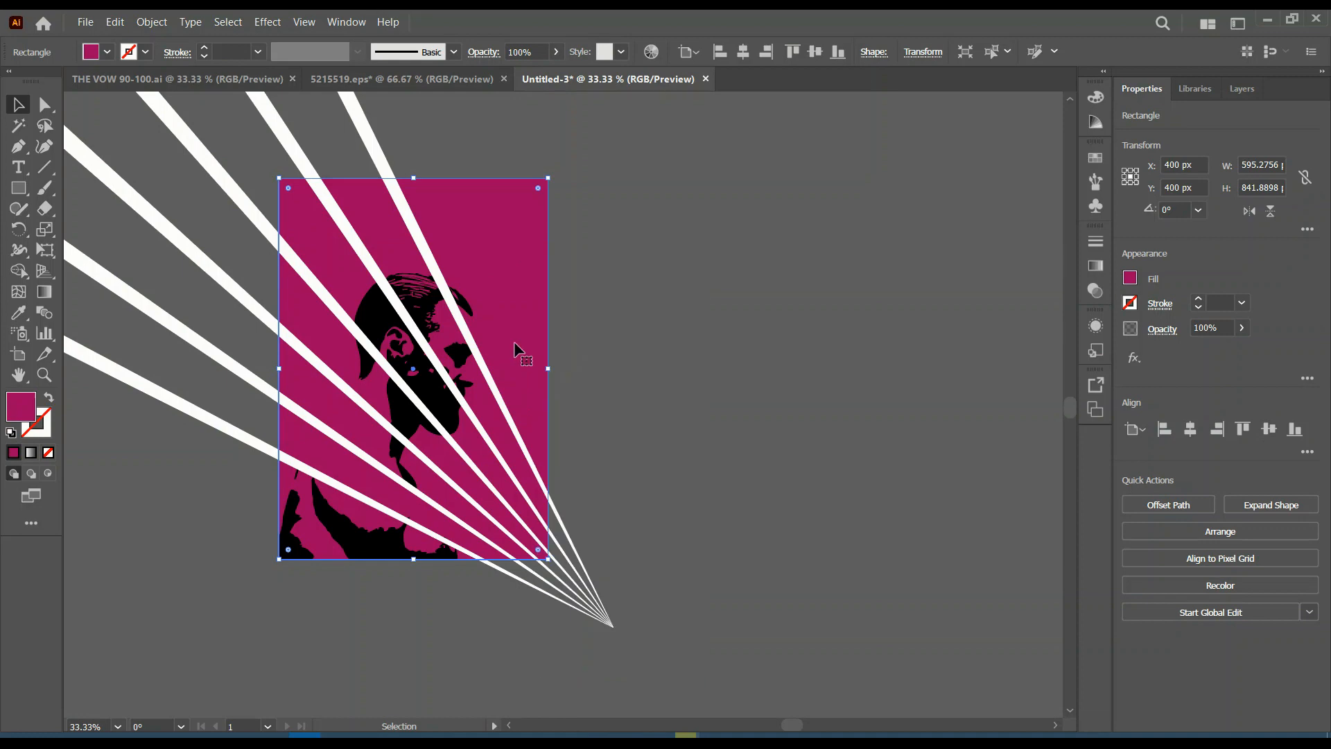
{"action": "right_click", "coordinate": [515, 348]}
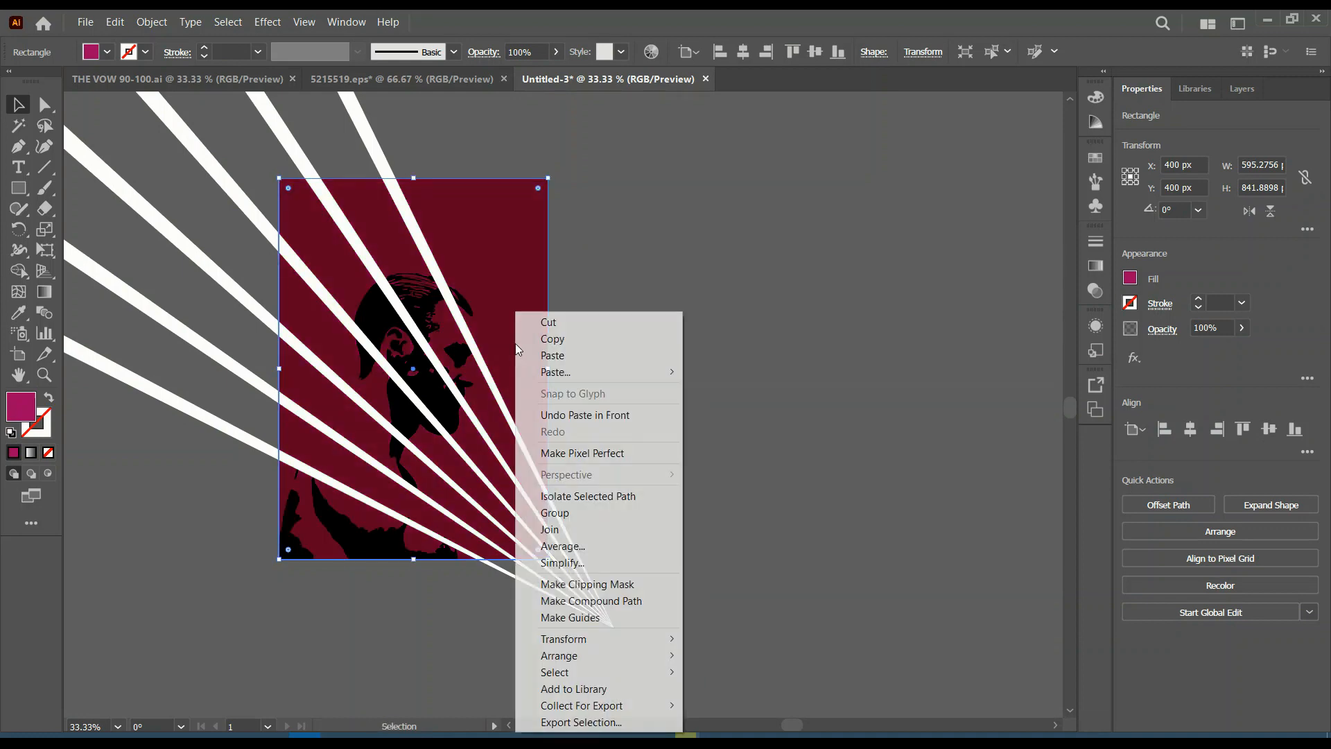
{"action": "mouse_move", "coordinate": [584, 656]}
{"action": "left_click", "coordinate": [740, 656]}
{"action": "left_click_drag", "start_coordinate": [694, 587], "coordinate": [147, 370]}
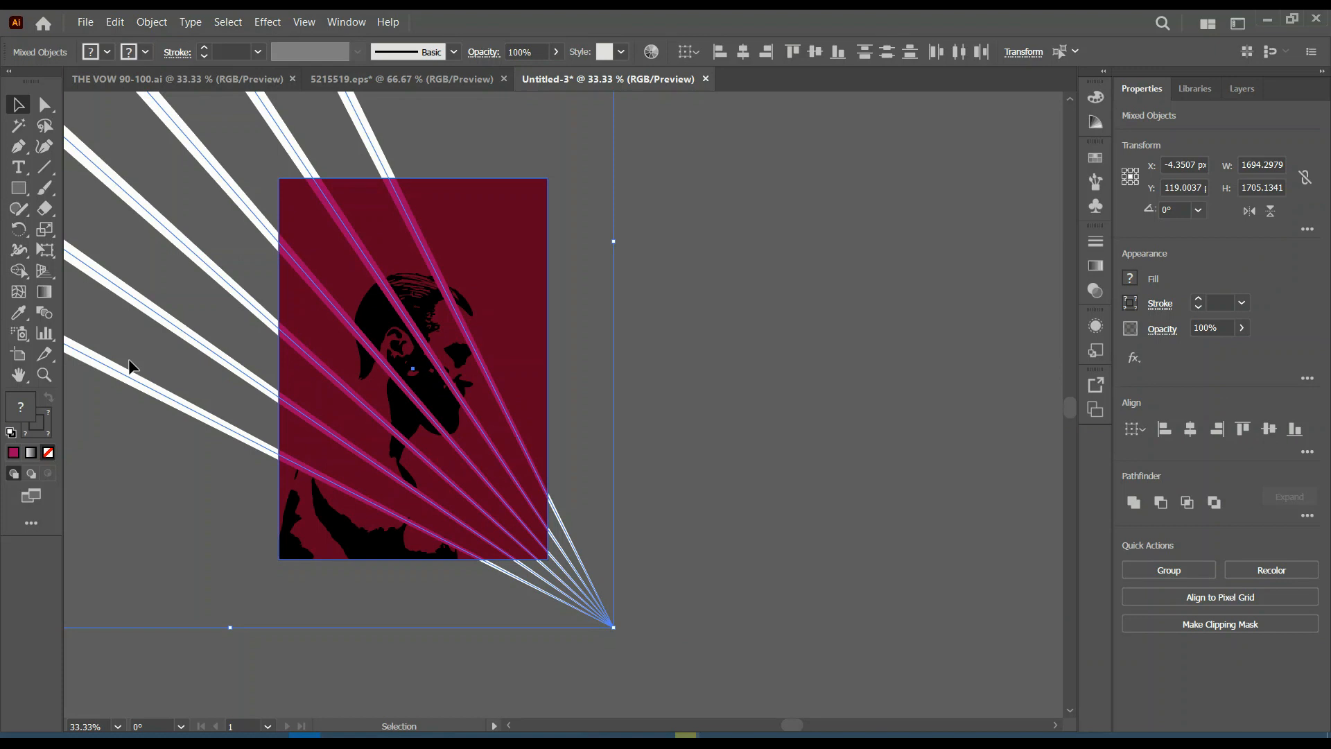
{"action": "left_click", "coordinate": [1225, 626]}
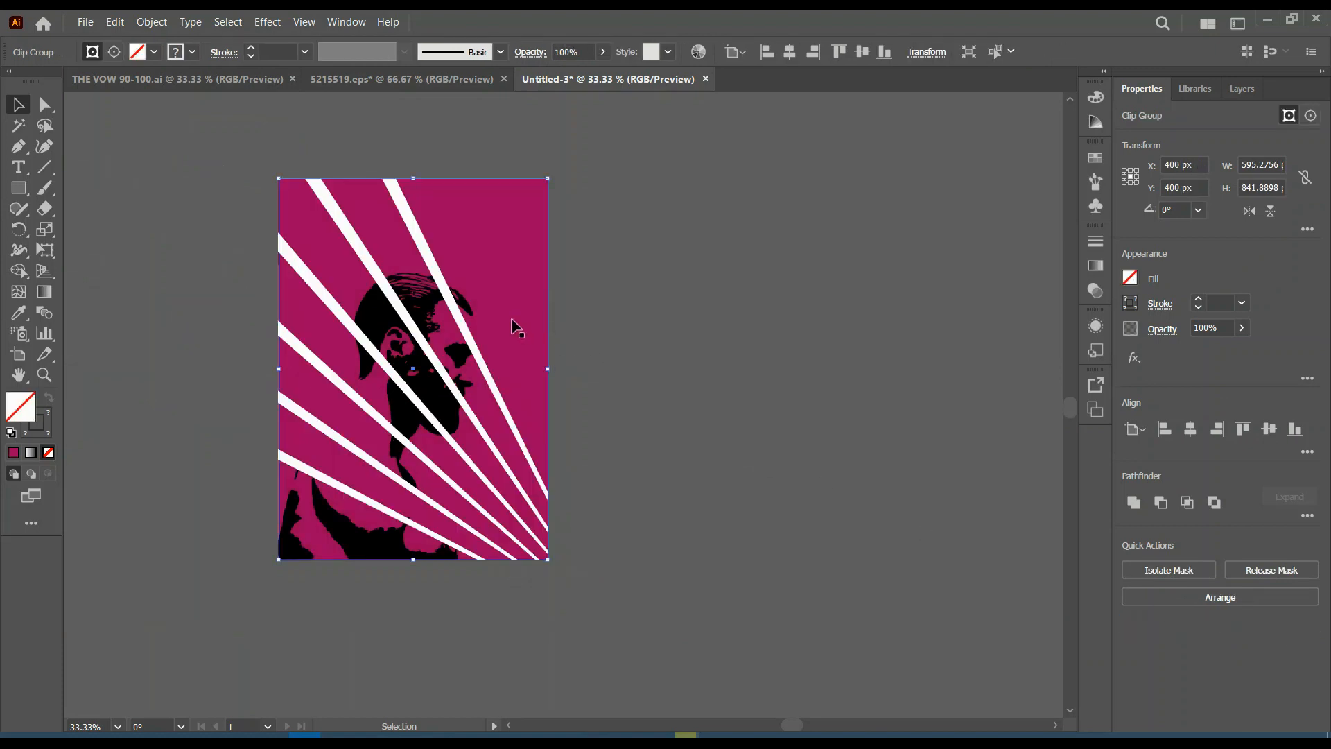
Try the Darken, Multiply, Color Burn and Screen blending modes on the clipped lines.
{"action": "left_click", "coordinate": [1161, 327]}
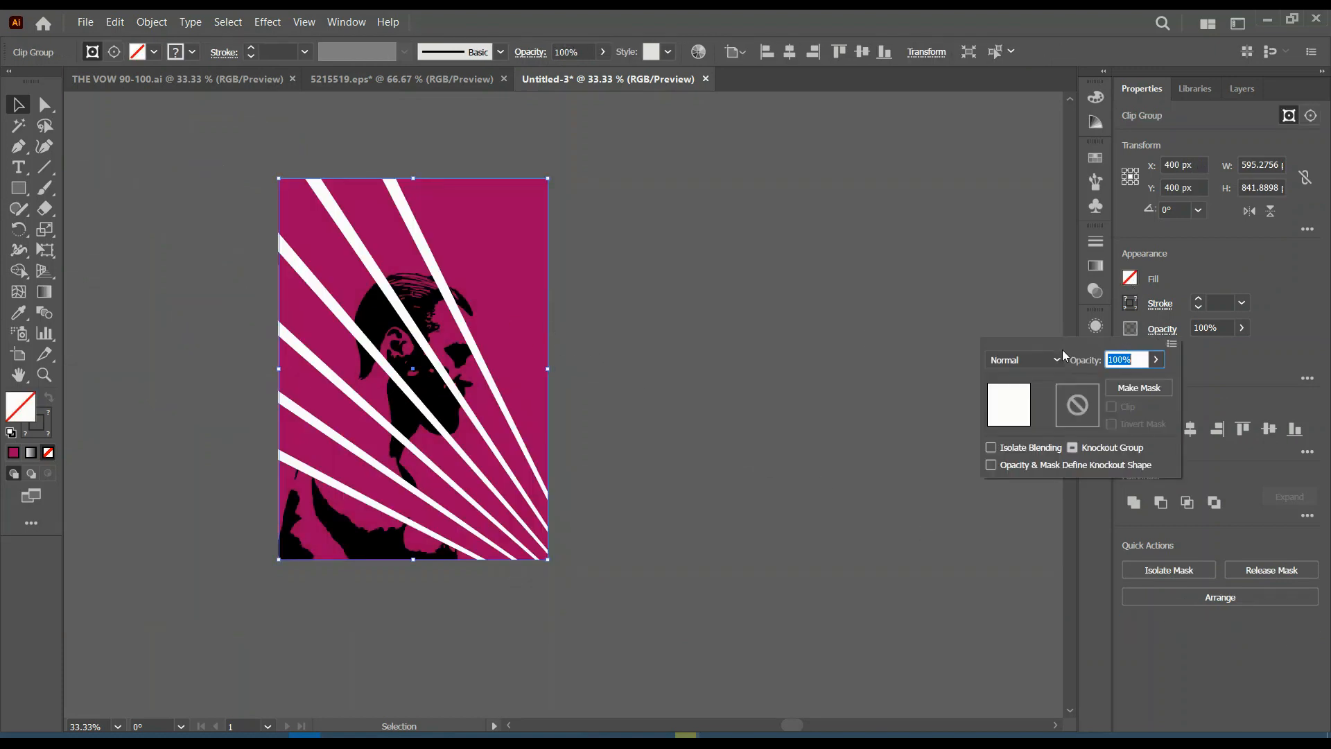
{"action": "left_click", "coordinate": [1024, 360]}
{"action": "left_click", "coordinate": [1020, 400]}
{"action": "left_click", "coordinate": [1025, 360]}
{"action": "left_click", "coordinate": [1022, 421]}
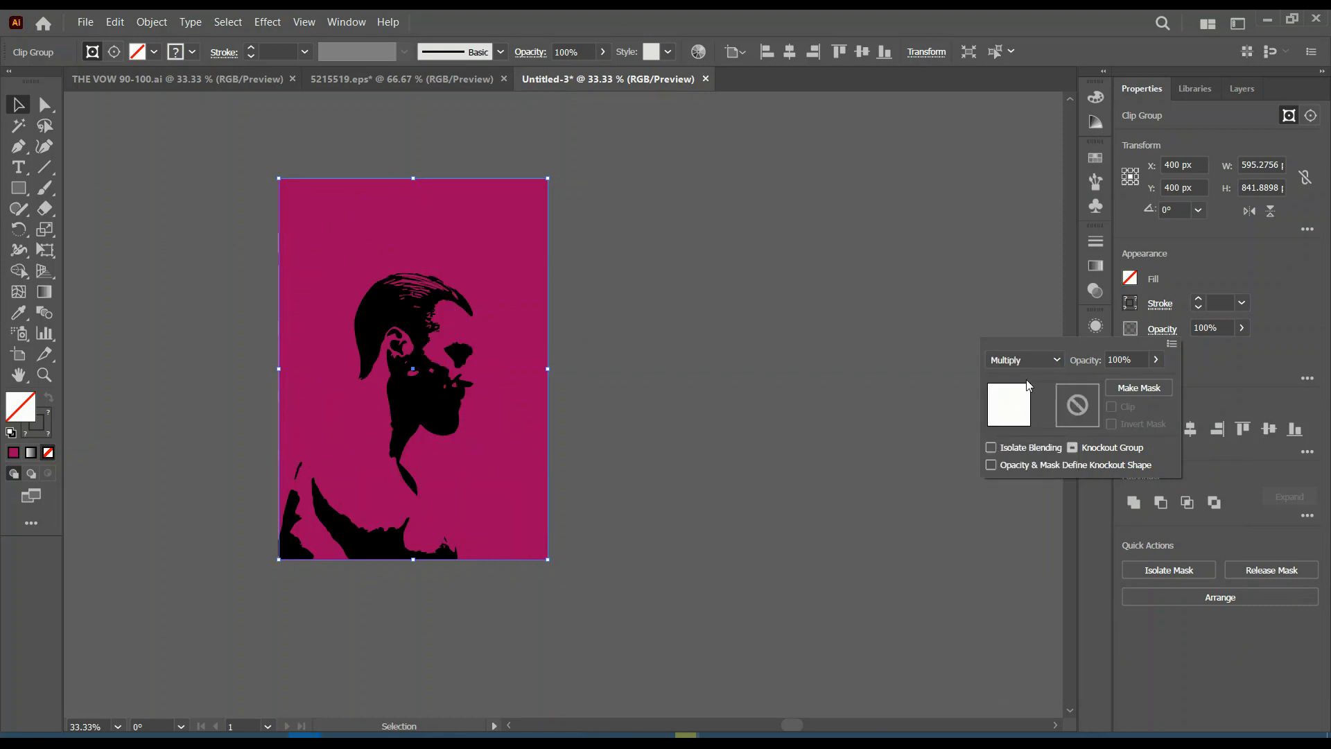
{"action": "left_click", "coordinate": [1025, 359]}
{"action": "left_click", "coordinate": [1027, 439]}
{"action": "left_click", "coordinate": [1025, 360]}
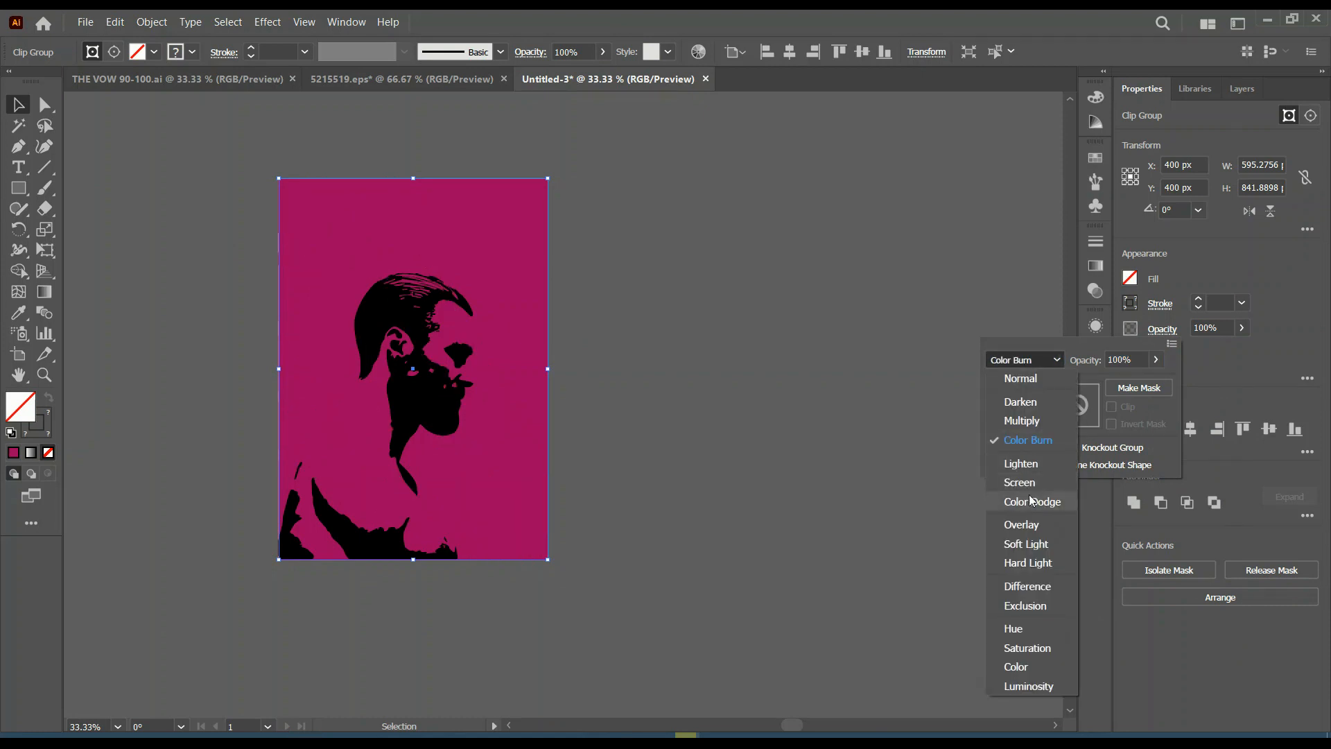
{"action": "left_click", "coordinate": [1027, 490]}
Set the clipped lines' blending mode to Color Dodge and their opacity to 7%.
{"action": "left_click", "coordinate": [1033, 361]}
{"action": "left_click", "coordinate": [1032, 503]}
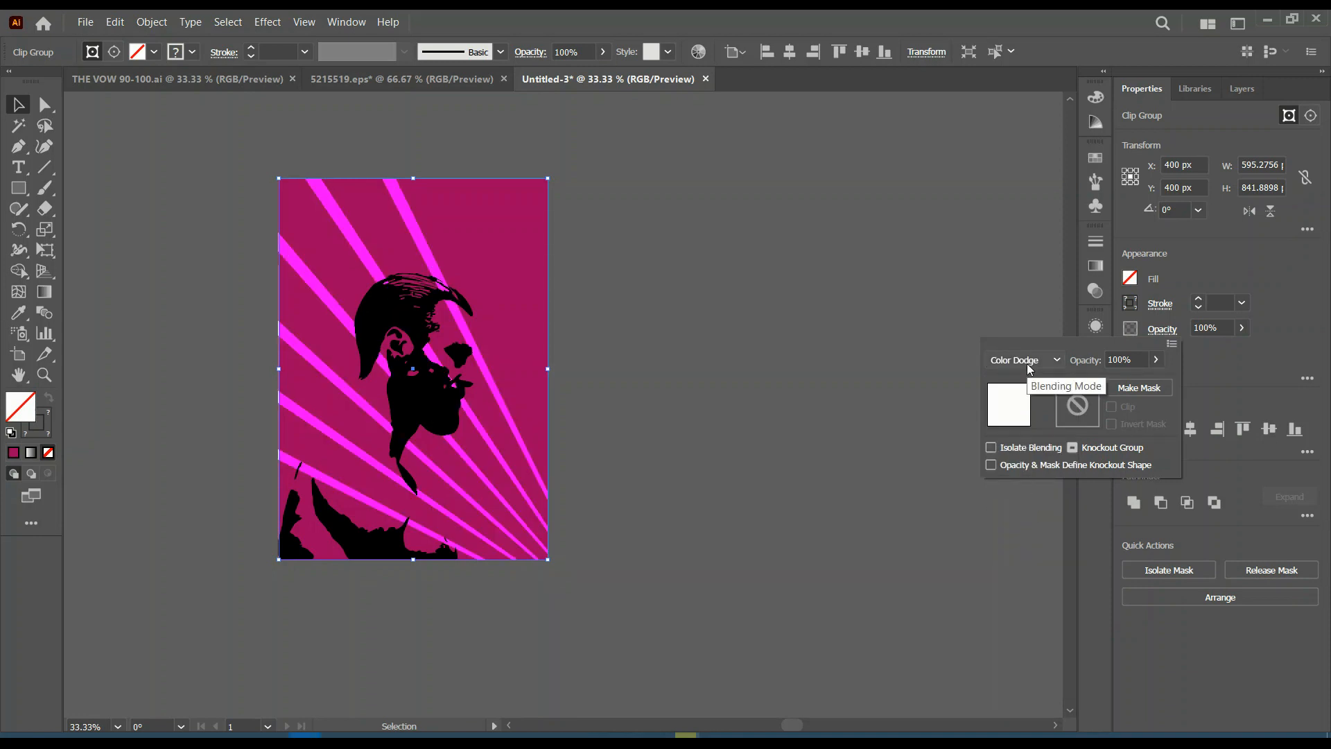
{"action": "left_click", "coordinate": [1241, 327]}
{"action": "left_click_drag", "start_coordinate": [1242, 350], "coordinate": [1199, 352]}
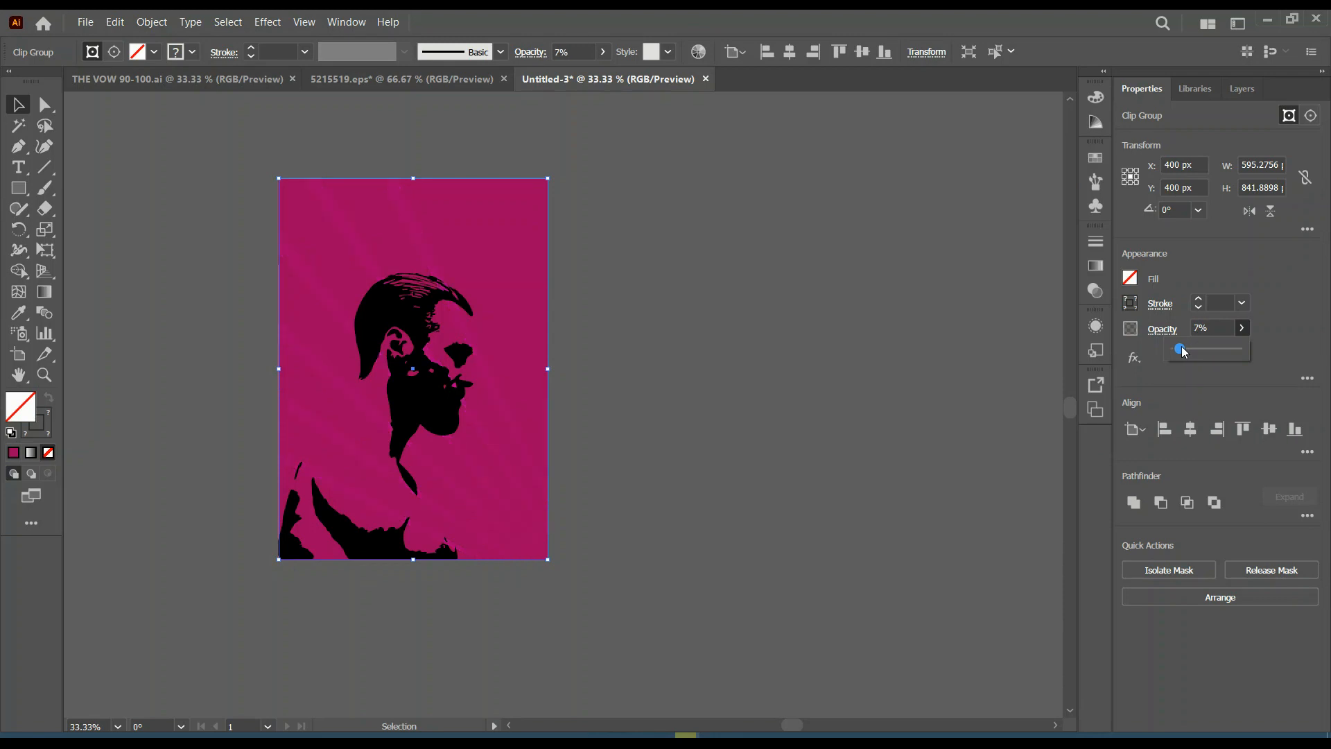
Add the text "ma" over "cha" on two lines beside the poster and enlarge it to about 243 by 375 px.
{"action": "left_click", "coordinate": [20, 169]}
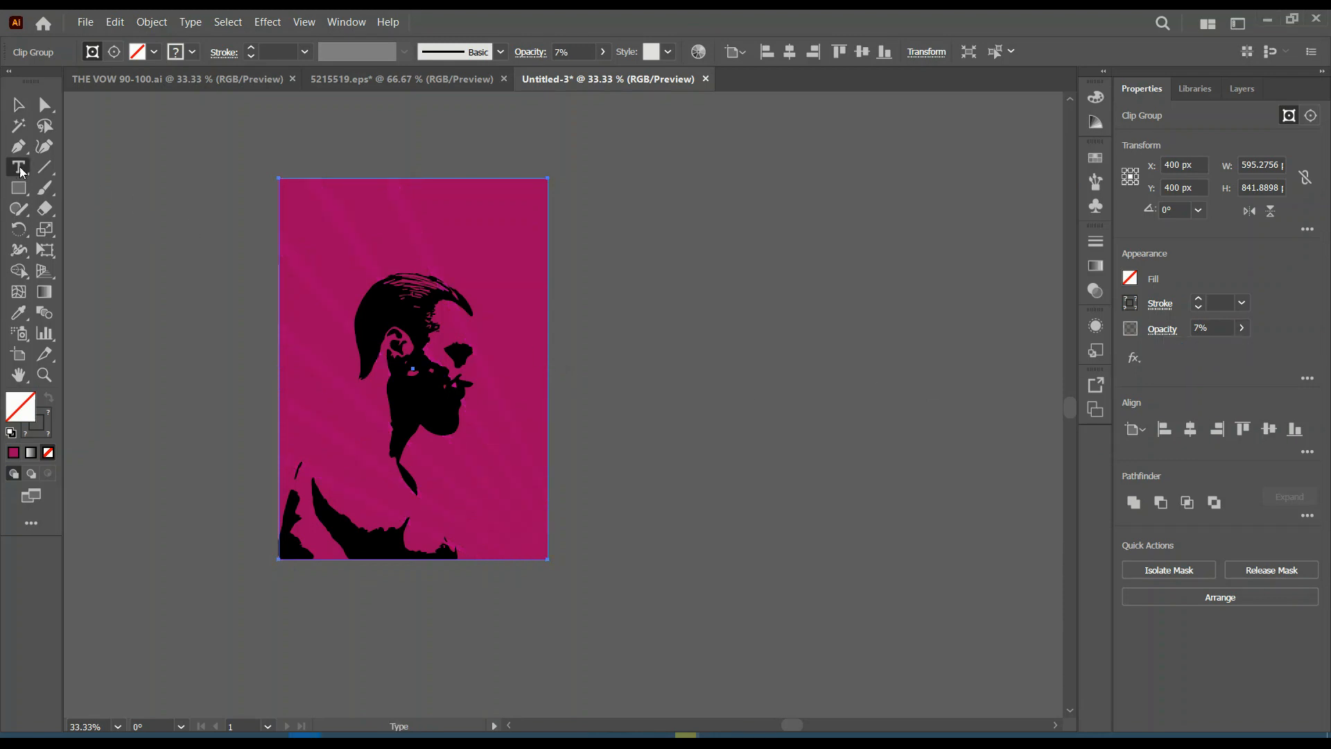
{"action": "left_click", "coordinate": [607, 380]}
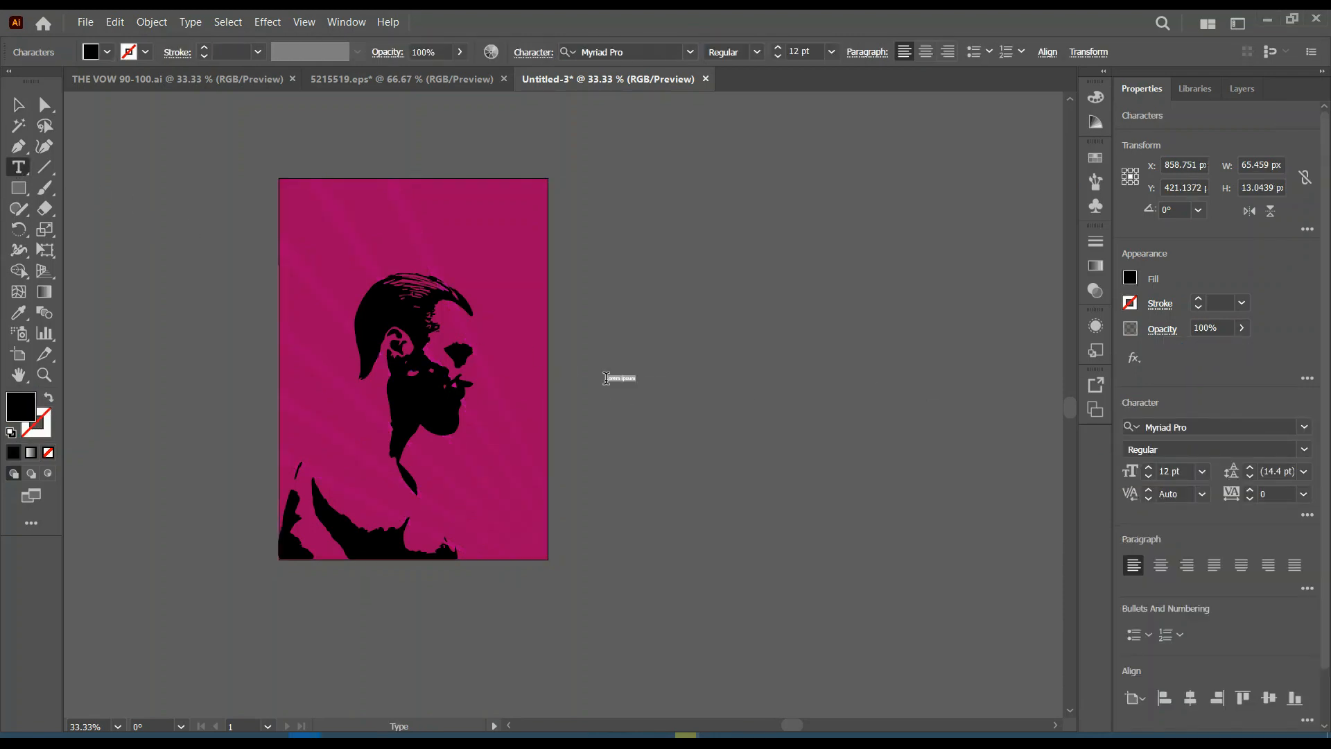
{"action": "type", "text": "ma"}
{"action": "left_click", "coordinate": [19, 106]}
{"action": "left_click_drag", "start_coordinate": [615, 387], "coordinate": [716, 545]}
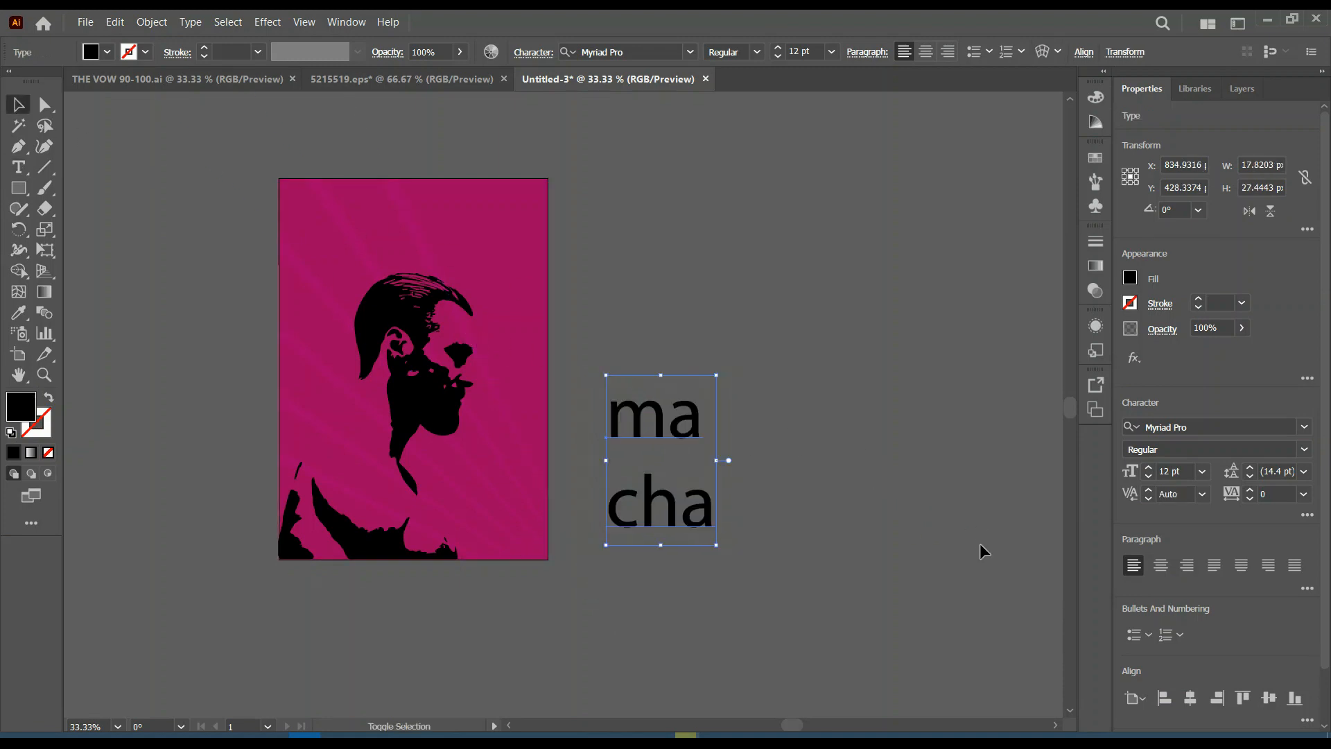
Set the two-line text in Arimo Bold at 151 pt, moving it slightly upward beside the poster.
{"action": "left_click", "coordinate": [1226, 426]}
{"action": "type", "text": "Arimo"}
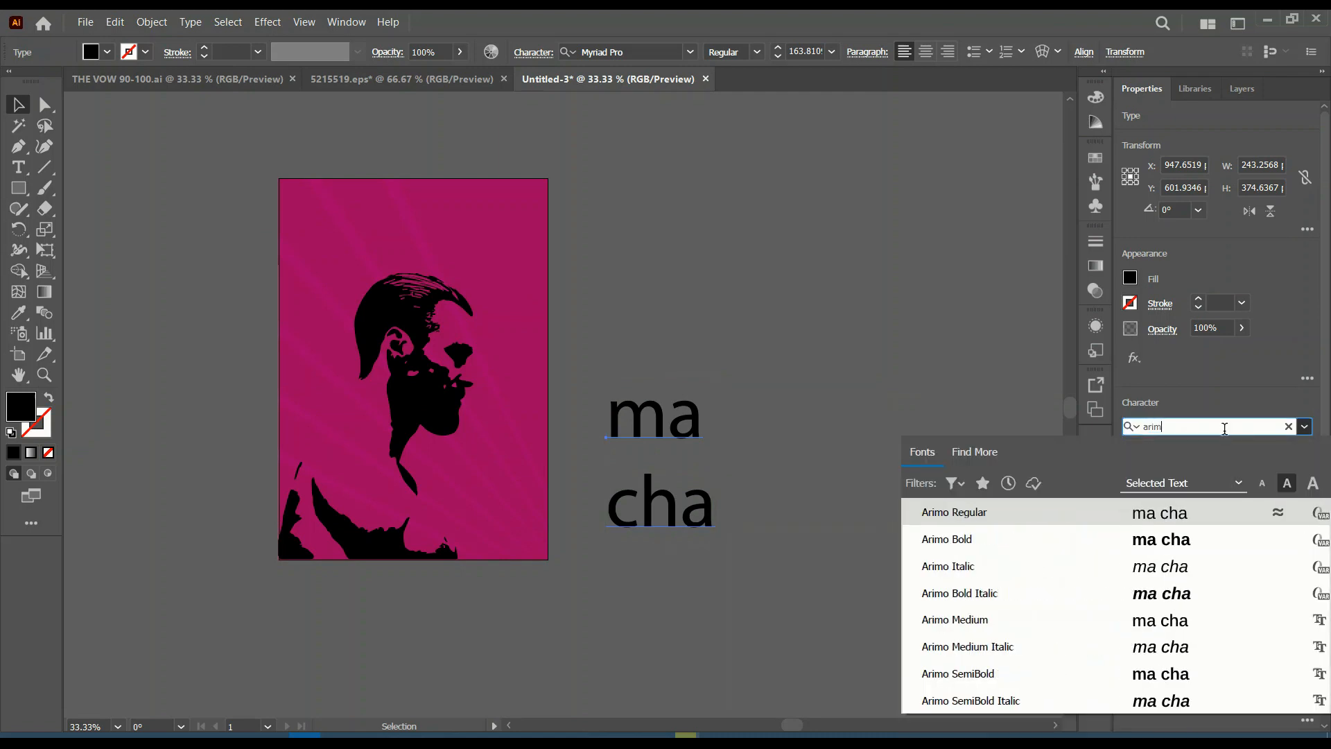
{"action": "left_click", "coordinate": [1071, 535]}
{"action": "left_click_drag", "start_coordinate": [648, 510], "coordinate": [662, 459]}
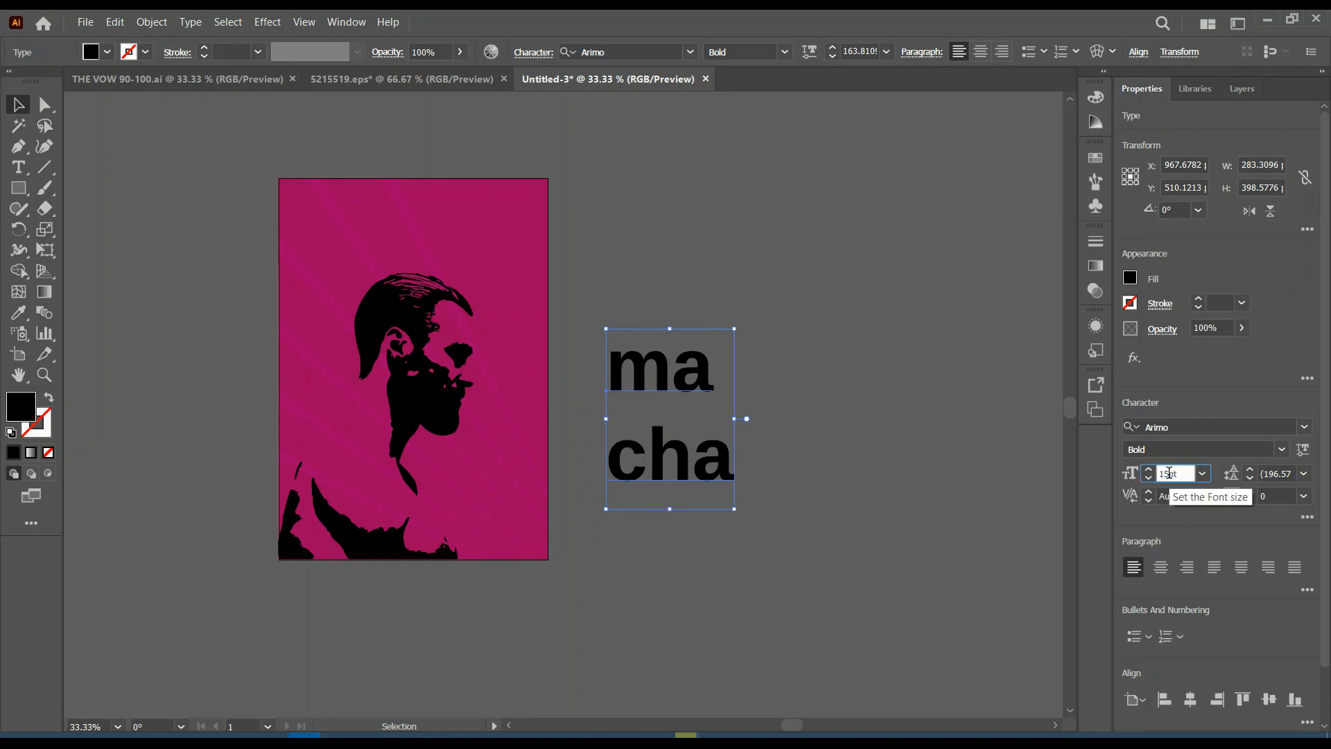
{"action": "key", "text": "Return"}
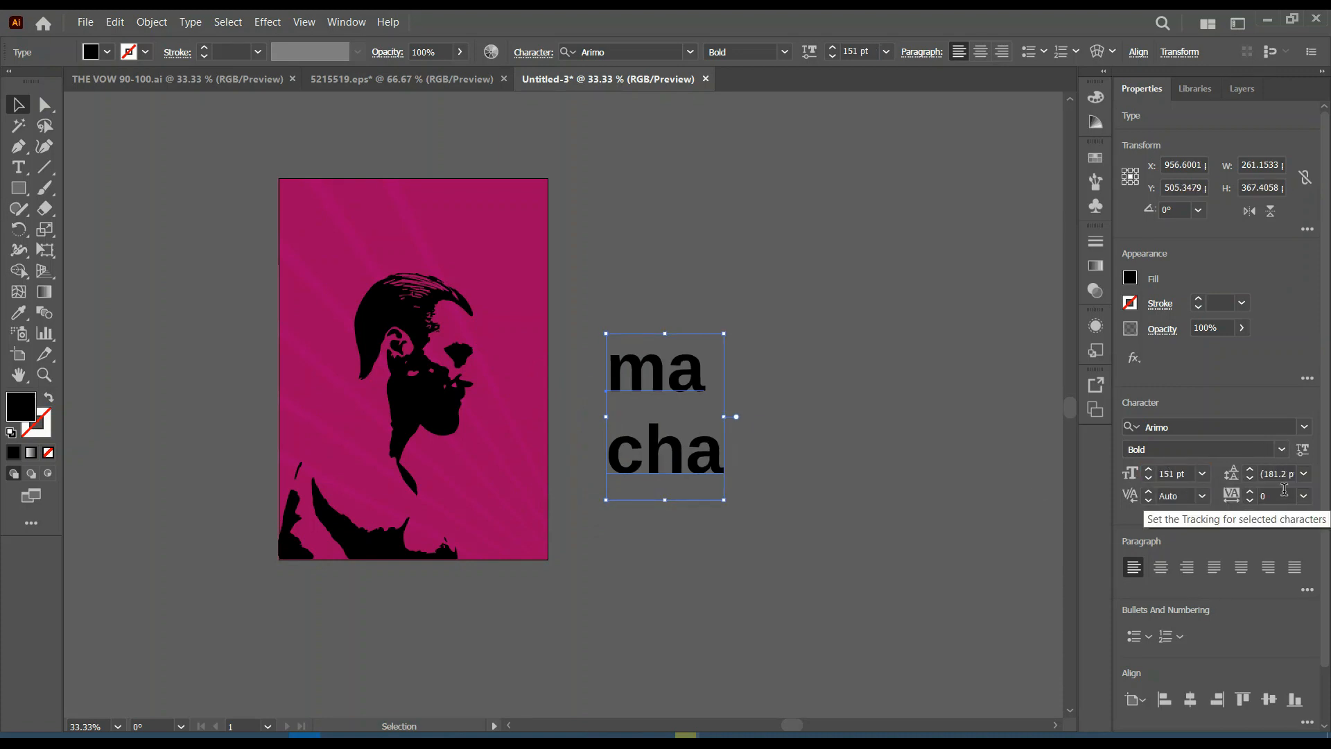
Fix the text's leading at 181.2 pt and set its tracking to 200.
{"action": "left_click", "coordinate": [1269, 474]}
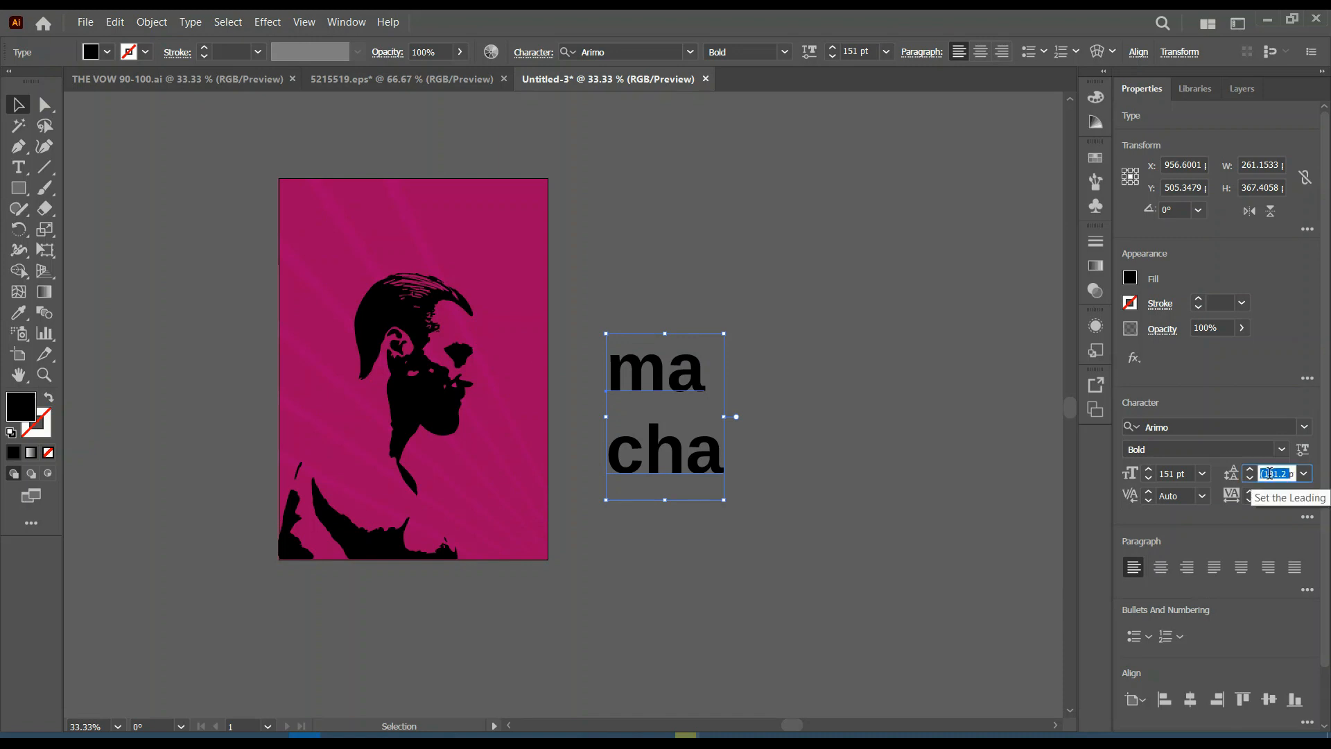
{"action": "key", "text": "Return"}
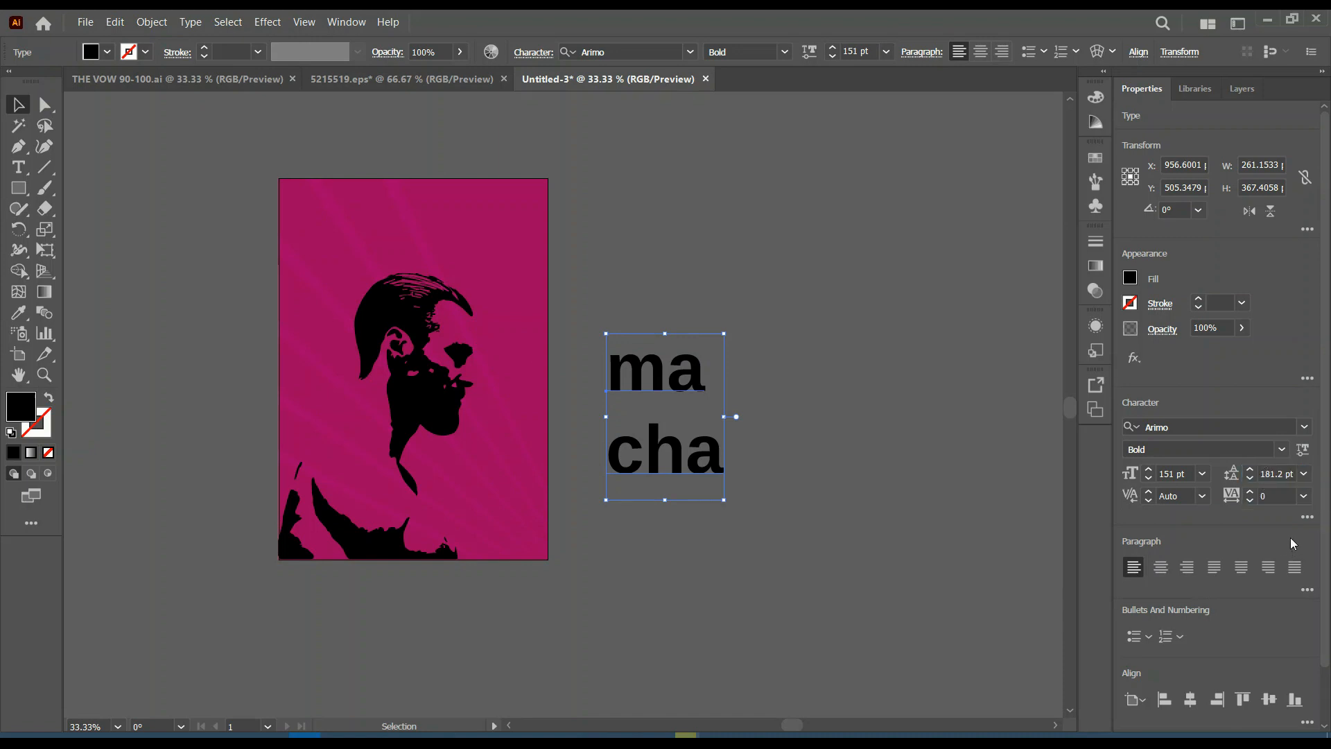
{"action": "left_click", "coordinate": [1303, 496]}
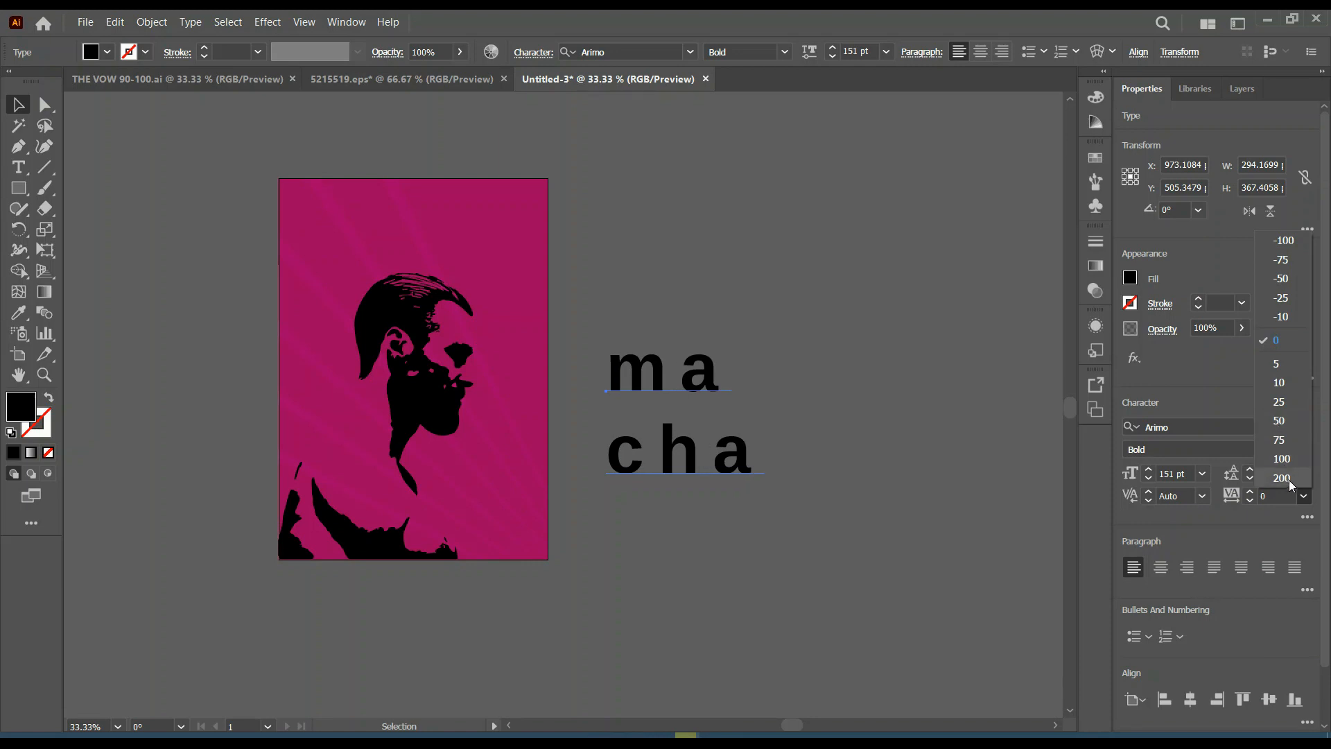
{"action": "left_click", "coordinate": [1274, 496]}
Fill the text with white and place it over the man's head, aligned to the poster's horizontal center.
{"action": "left_click", "coordinate": [1130, 278]}
{"action": "left_click", "coordinate": [964, 340]}
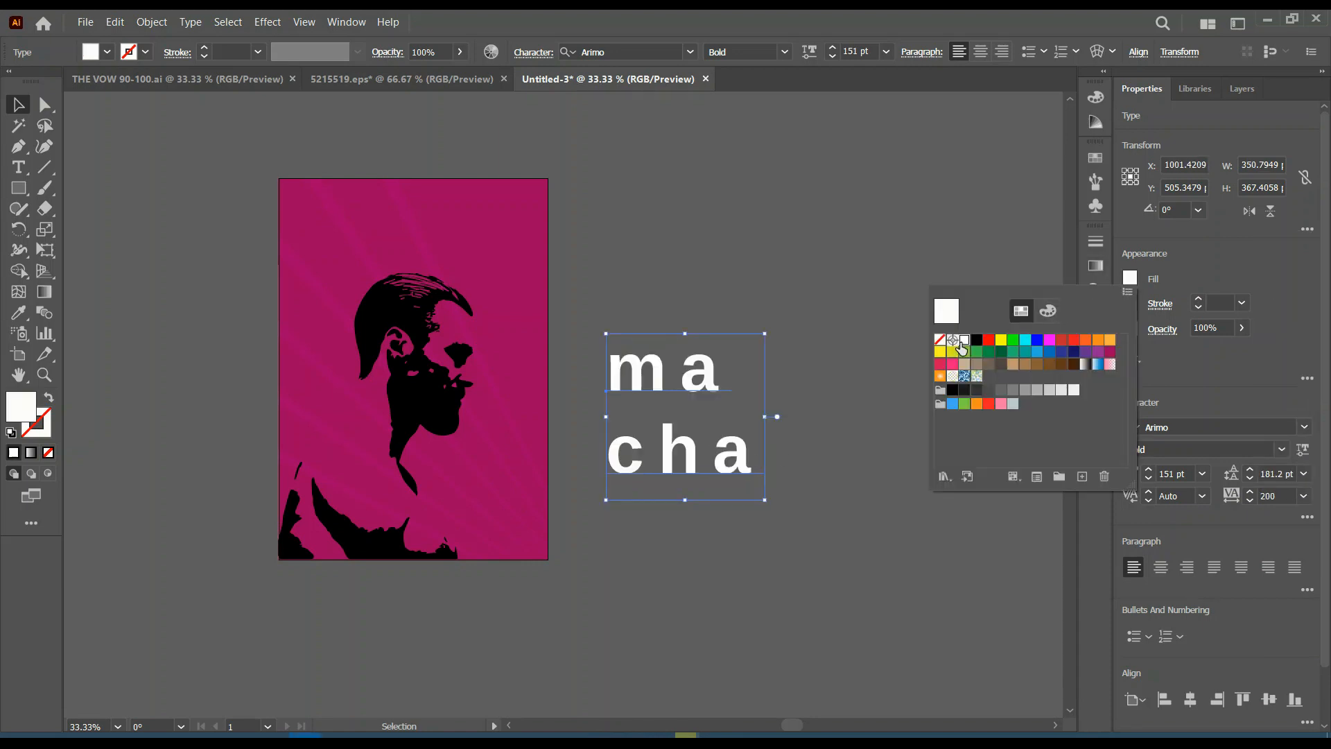
{"action": "left_click", "coordinate": [678, 455]}
{"action": "left_click_drag", "start_coordinate": [734, 461], "coordinate": [457, 377]}
{"action": "scroll", "coordinate": [1213, 548], "scroll_direction": "down", "scroll_amount": 2}
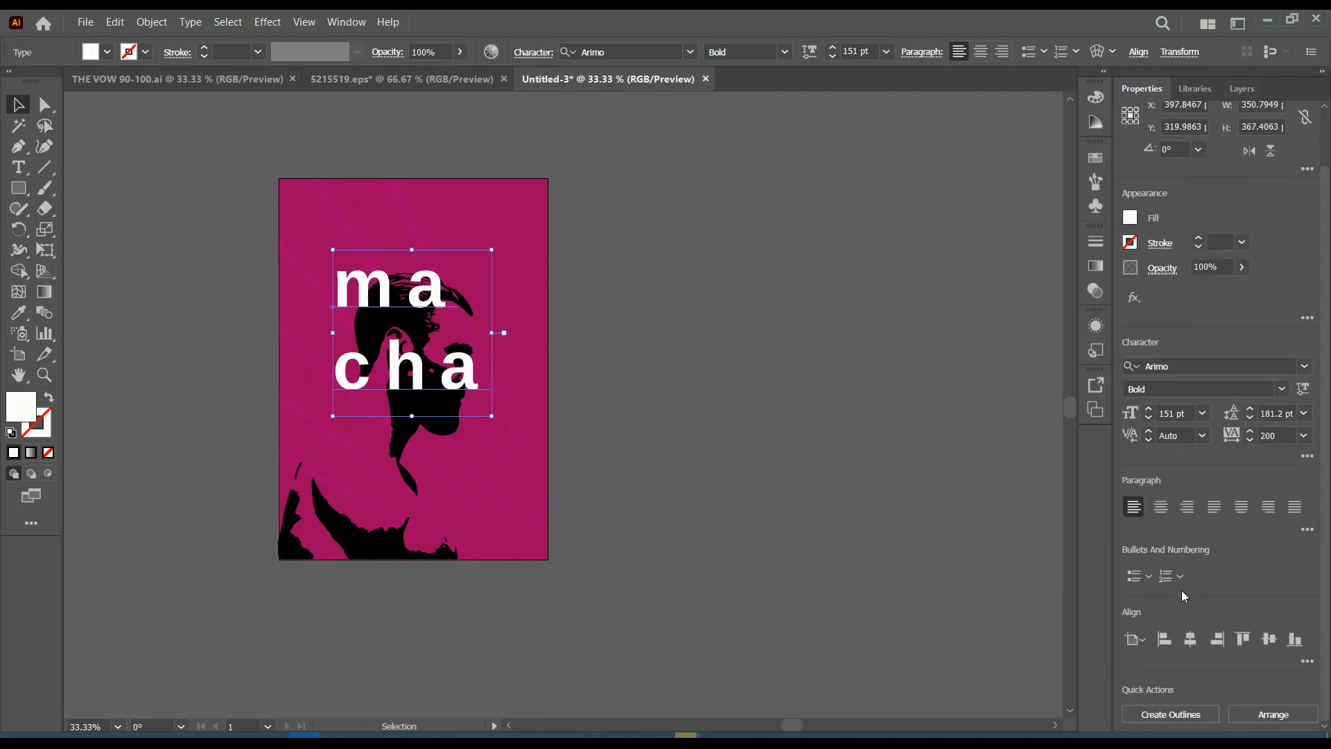
{"action": "left_click", "coordinate": [1191, 639]}
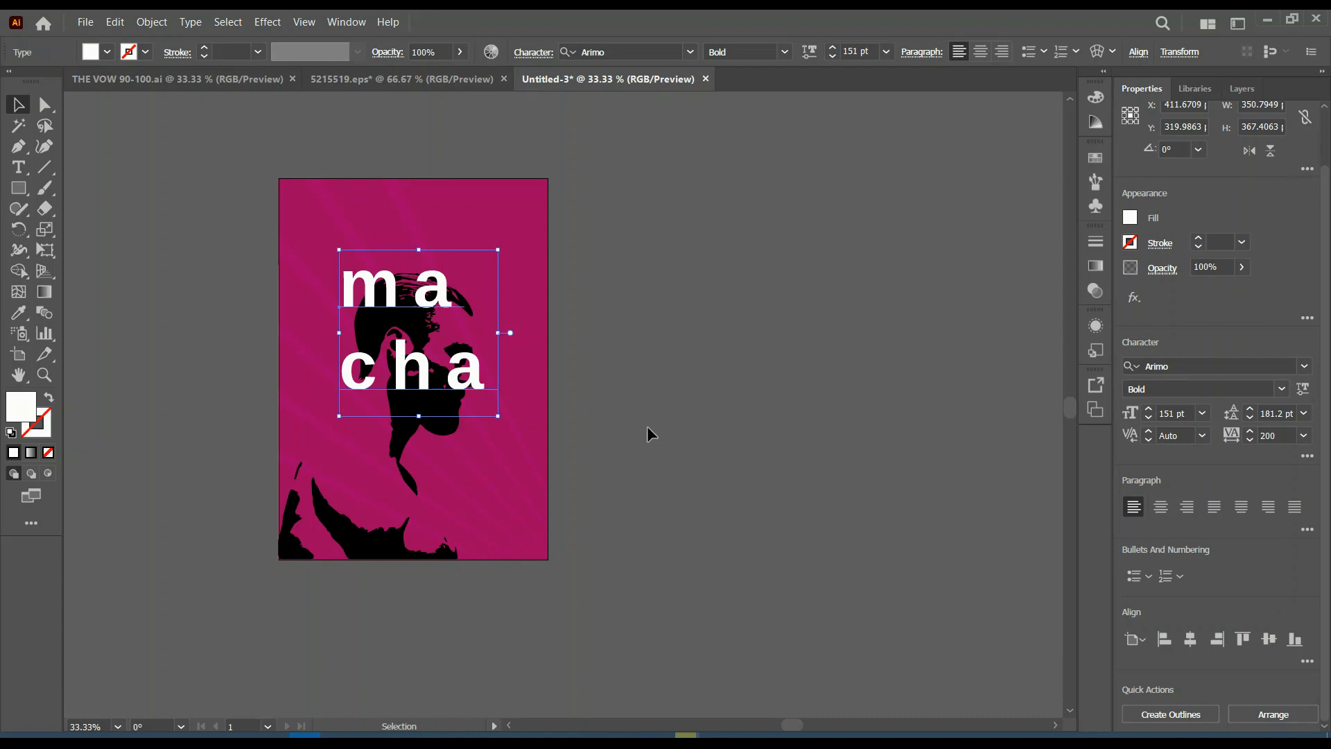
Increase the text's tracking to 300 and center it horizontally on the poster again.
{"action": "left_click", "coordinate": [1251, 432]}
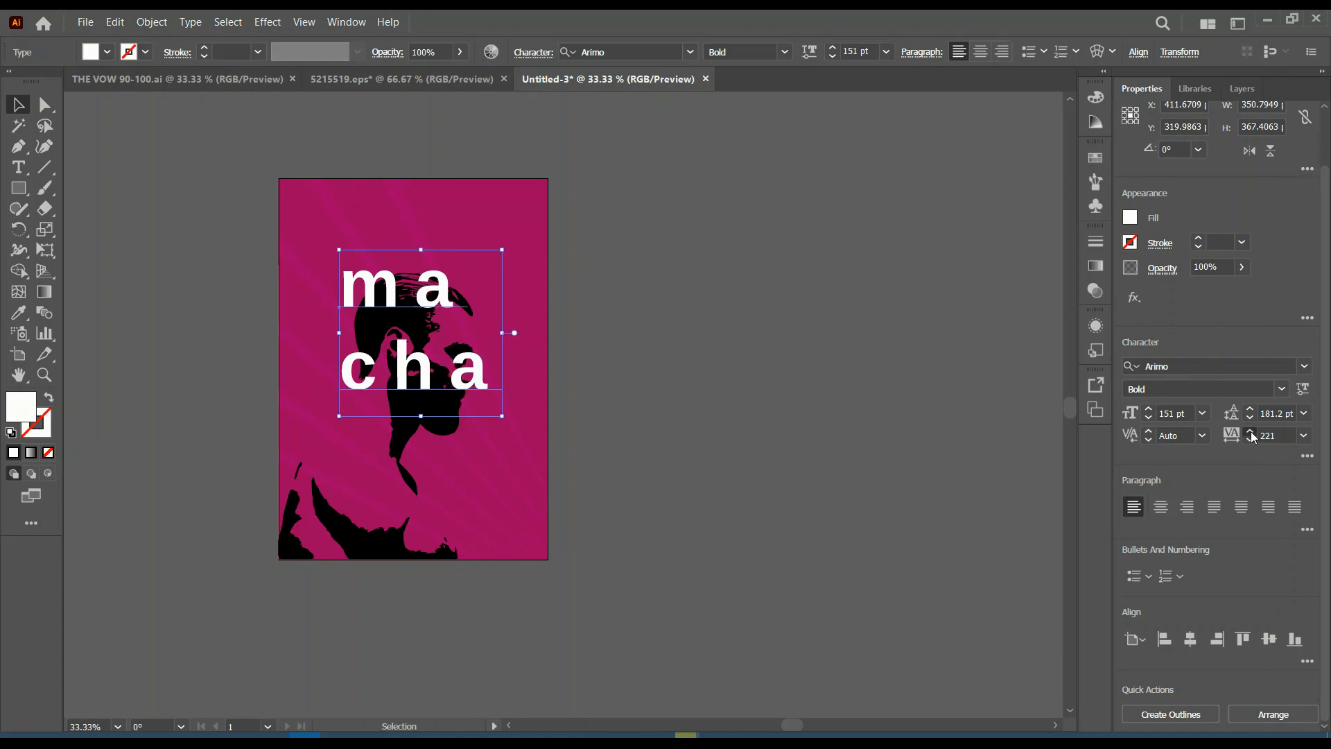
{"action": "left_click_drag", "start_coordinate": [1251, 432], "coordinate": [1251, 431]}
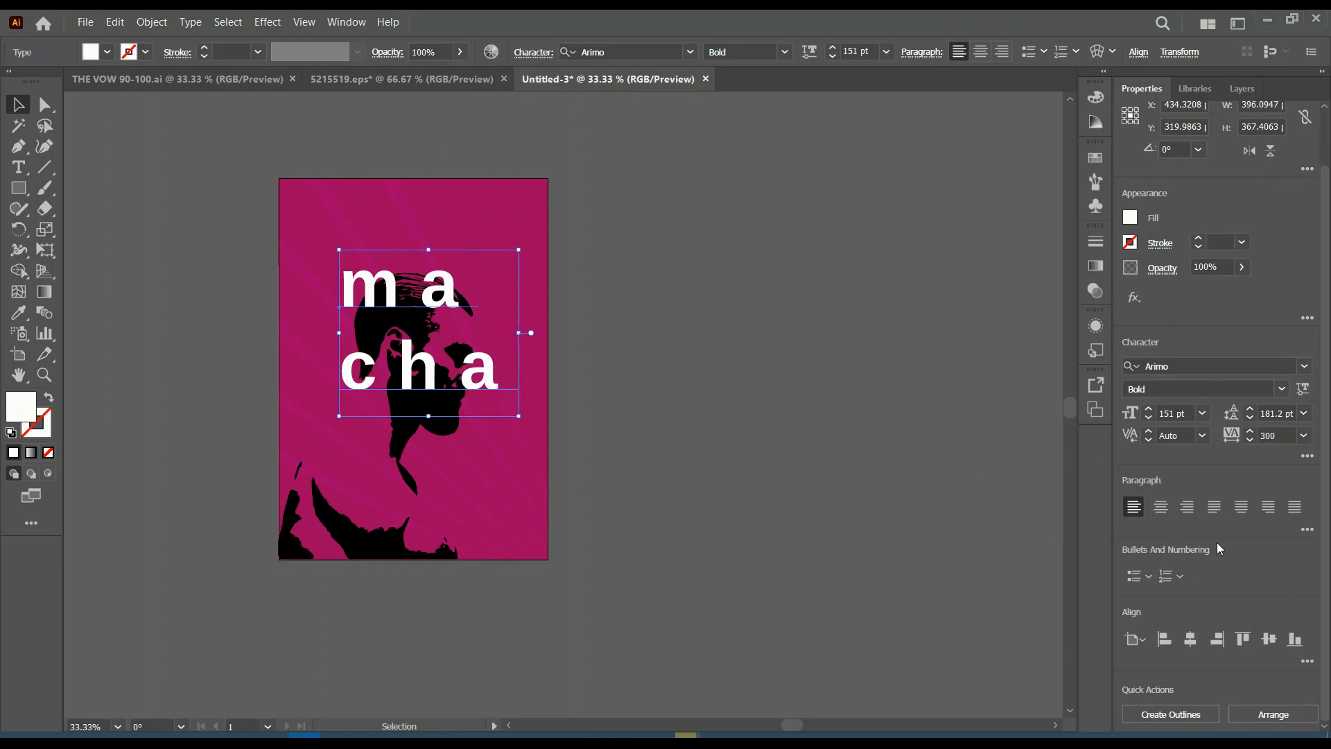
{"action": "left_click", "coordinate": [1191, 641]}
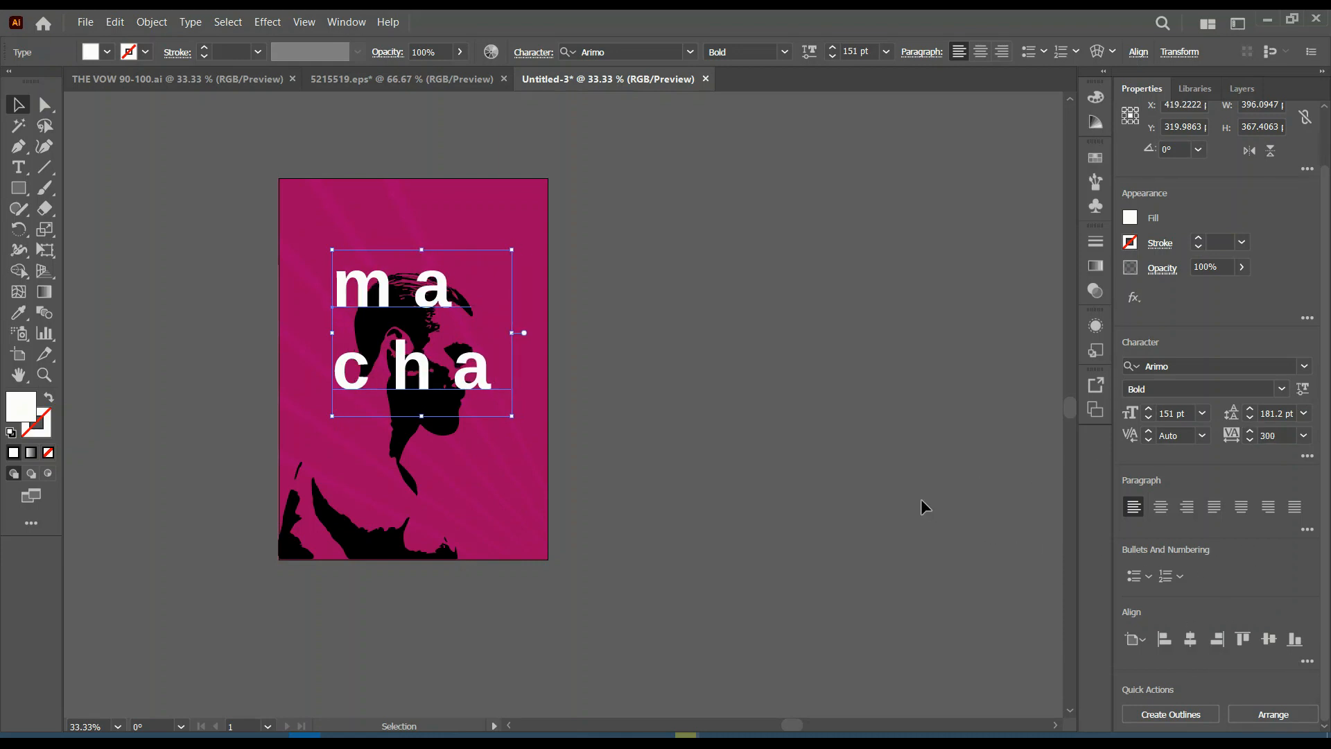
Replace the final "a" with "o" to spell "macho" and move the title slightly down and left, to about X 394, Y 349 px.
{"action": "double_click", "coordinate": [467, 375]}
{"action": "left_click_drag", "start_coordinate": [473, 375], "coordinate": [493, 357]}
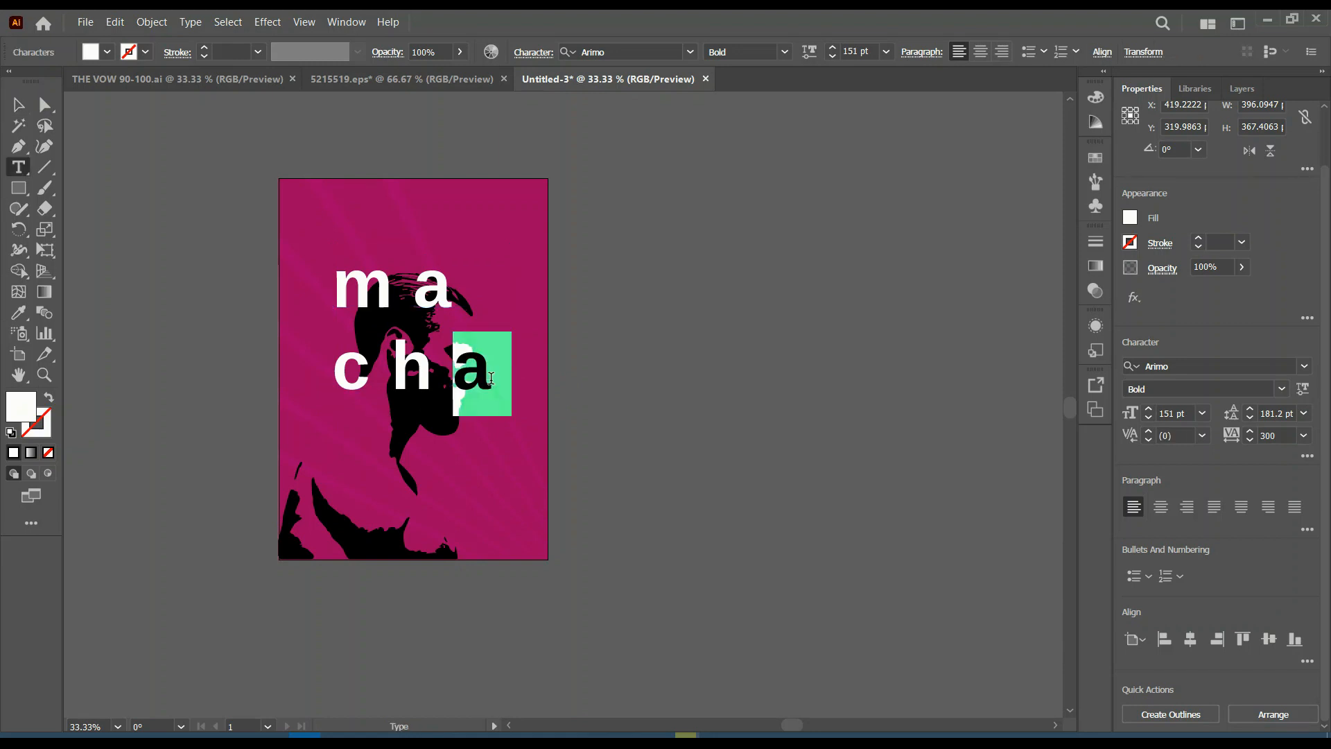
{"action": "type", "text": "o"}
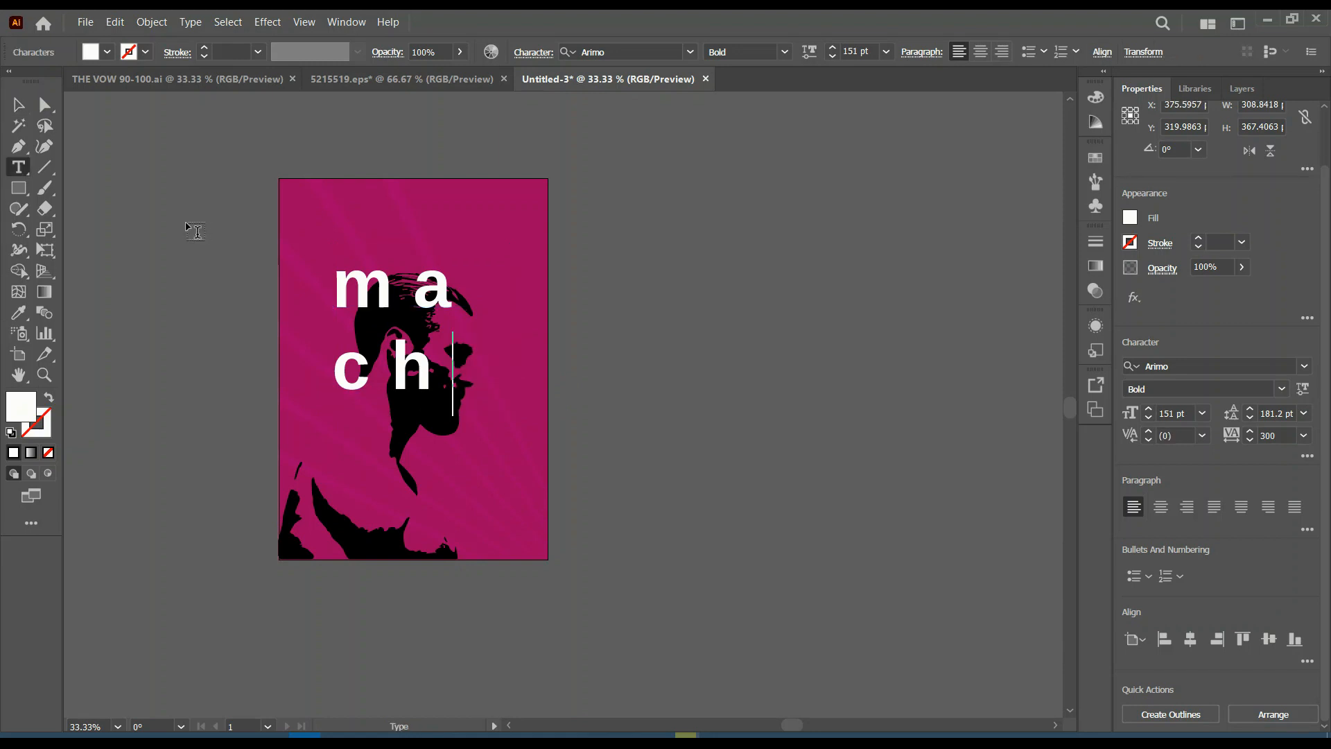
{"action": "type", "text": "o"}
{"action": "key", "text": "Escape"}
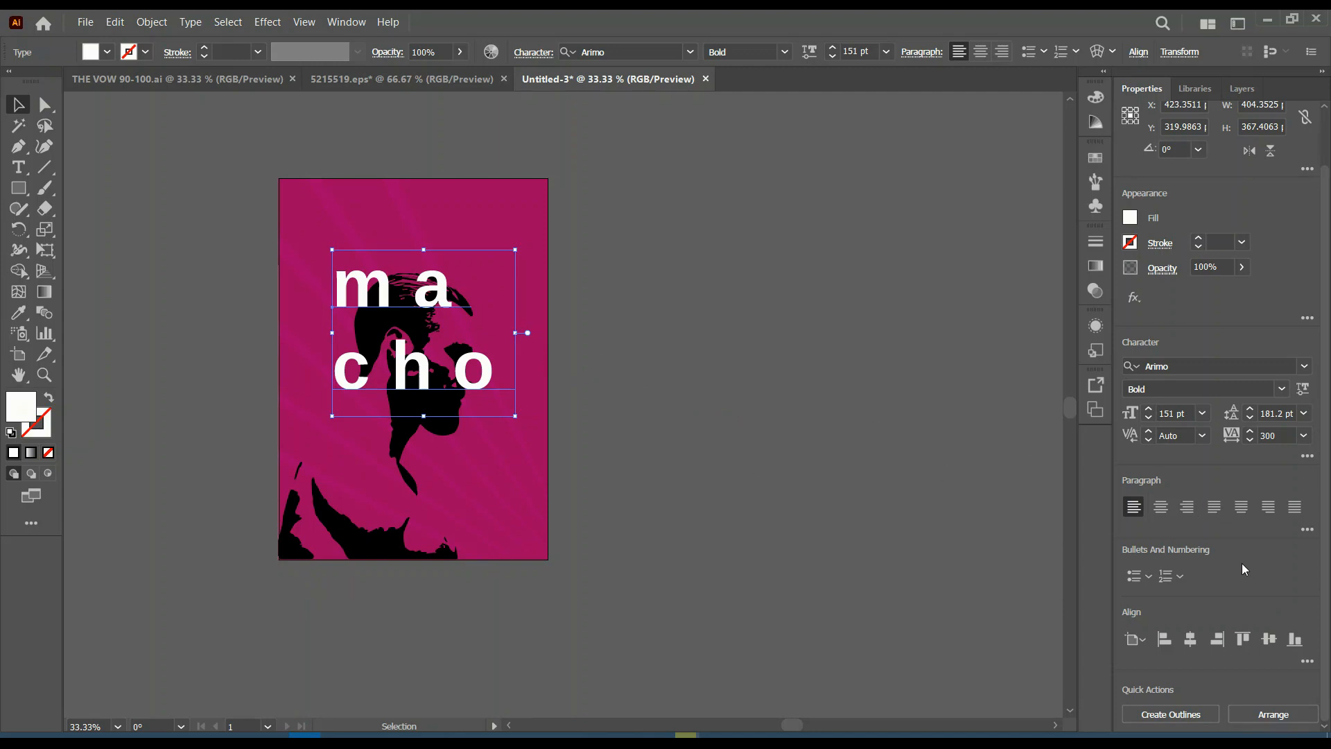
{"action": "mouse_move", "coordinate": [421, 370]}
{"action": "left_mouse_down"}
{"action": "mouse_move", "coordinate": [384, 380]}
{"action": "mouse_move", "coordinate": [406, 382]}
{"action": "left_mouse_up"}
{"action": "left_click", "coordinate": [76, 223]}
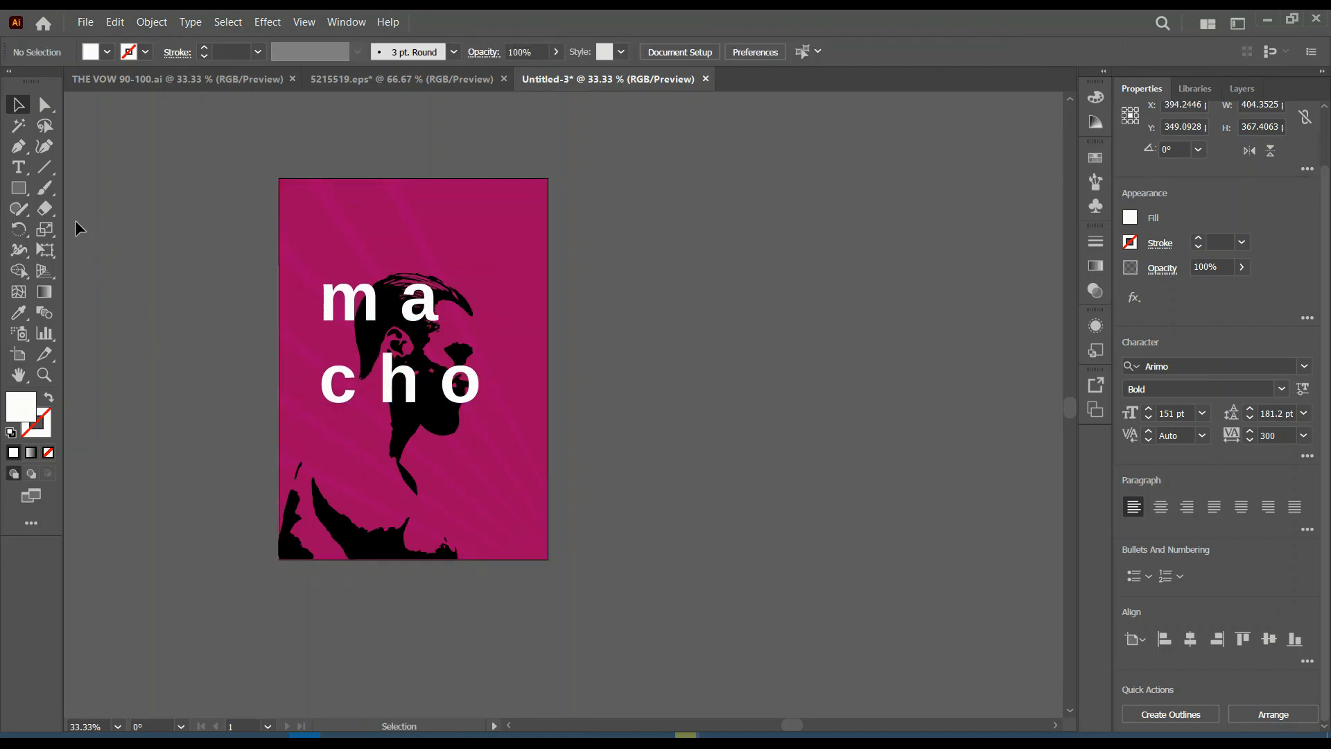
Create a placeholder area-text box of about 208 × 293 px beside the poster, with 12 pt size, 12 pt leading and 0 tracking.
{"action": "key", "text": "t"}
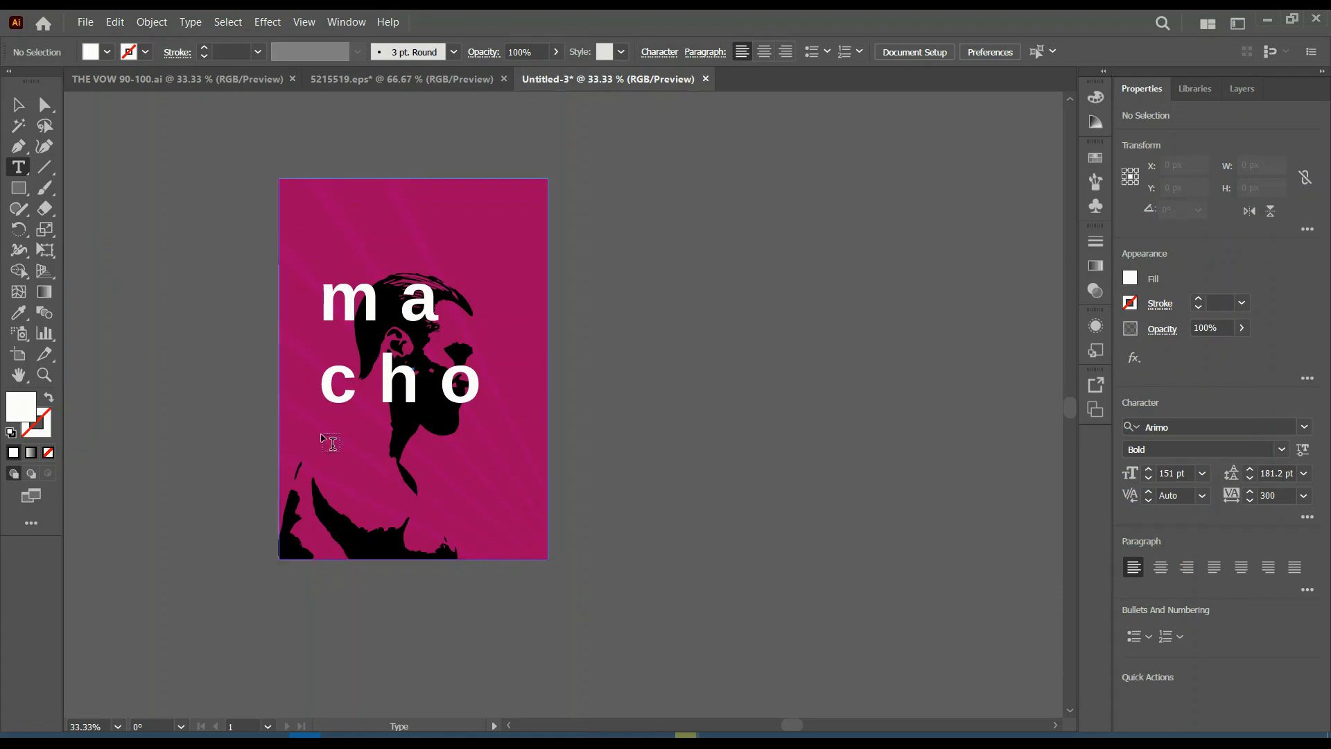
{"action": "left_click", "coordinate": [1202, 473]}
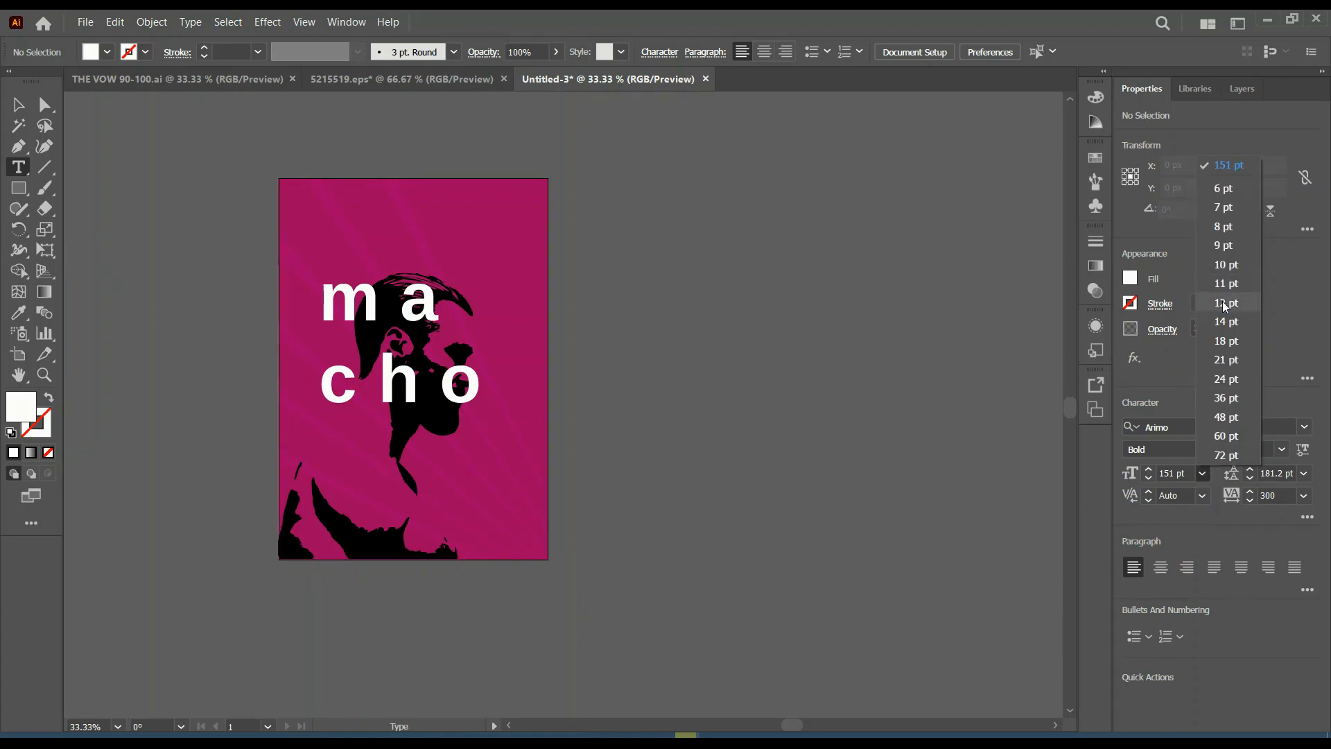
{"action": "left_click", "coordinate": [1220, 302]}
{"action": "left_click", "coordinate": [1304, 495]}
{"action": "left_click", "coordinate": [1294, 345]}
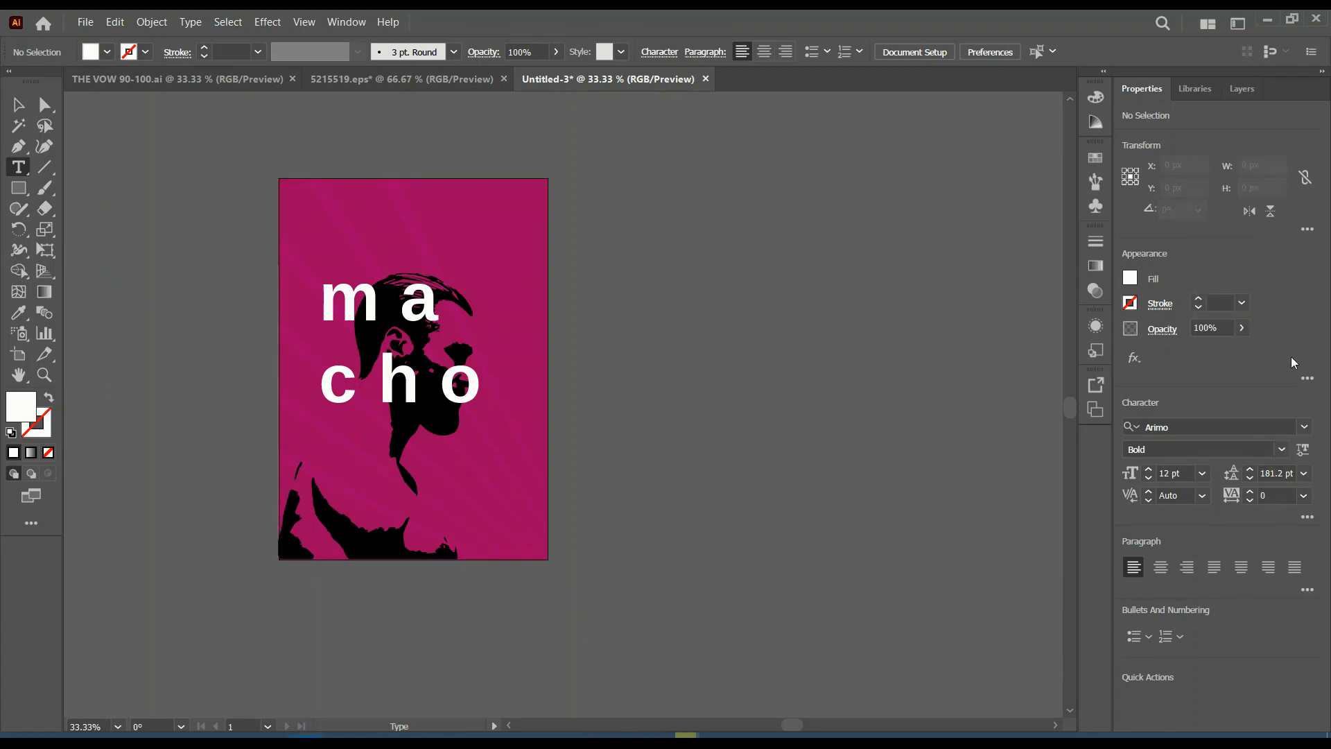
{"action": "left_click", "coordinate": [1304, 472]}
{"action": "left_click", "coordinate": [1290, 297]}
{"action": "left_click_drag", "start_coordinate": [642, 395], "coordinate": [737, 527]}
{"action": "key", "text": "Escape"}
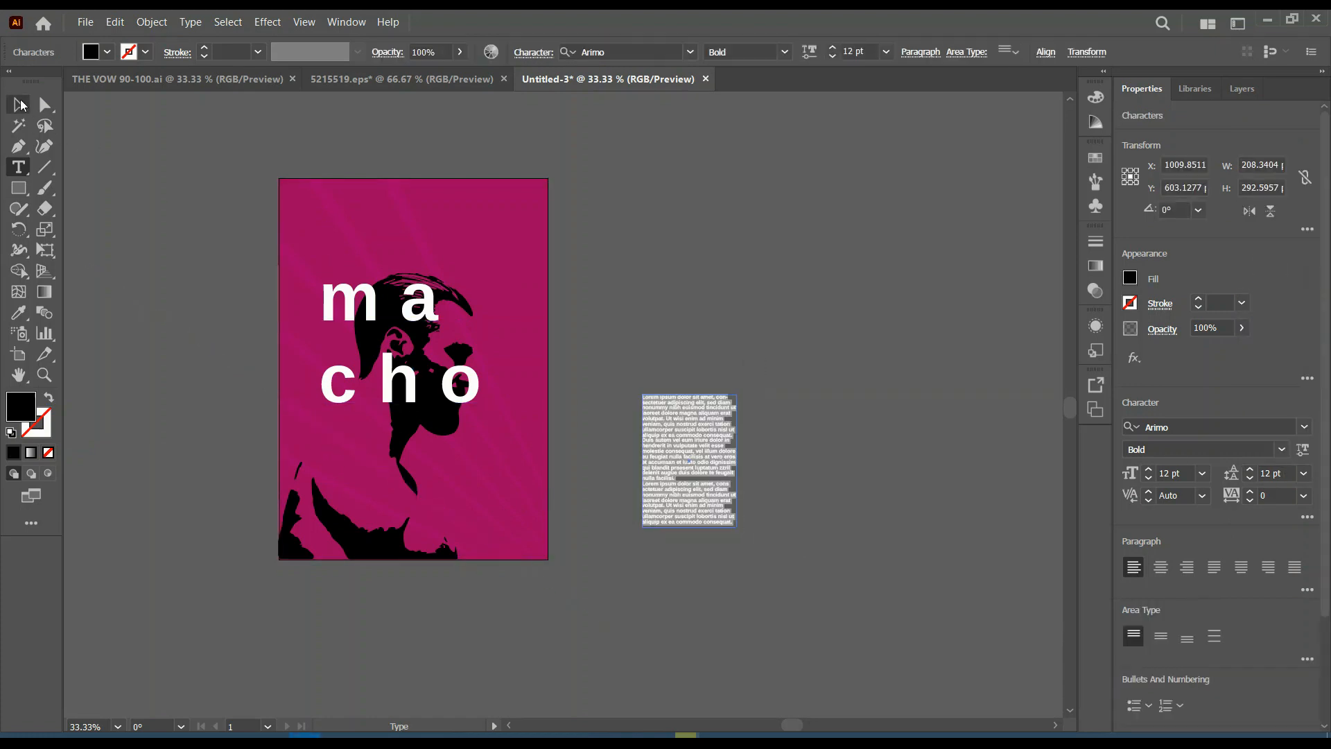
Fill the placeholder text with white and set its font style to Regular.
{"action": "left_click", "coordinate": [1130, 278]}
{"action": "left_click", "coordinate": [982, 344]}
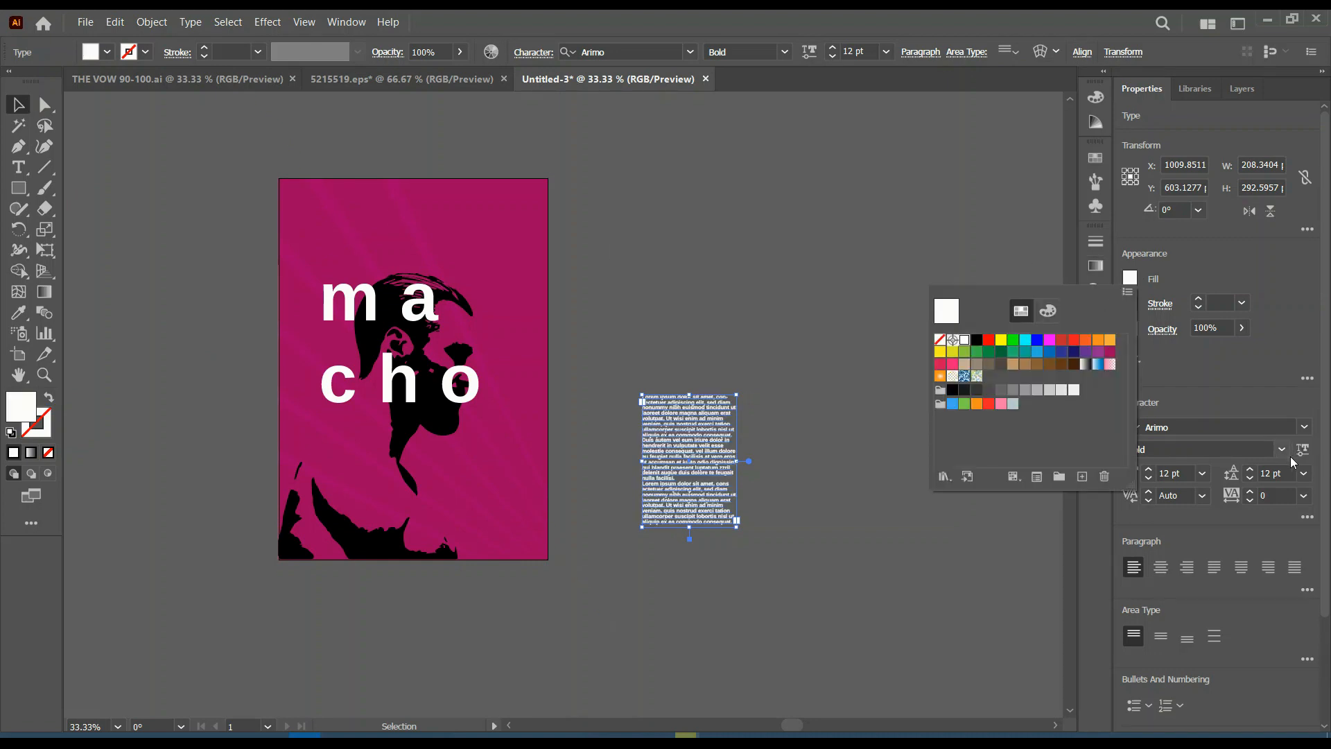
{"action": "left_click", "coordinate": [1283, 449]}
{"action": "left_click", "coordinate": [1159, 468]}
Move the text box below the "macho" title, aligned with its left edge, and resize it to a narrow column.
{"action": "left_click_drag", "start_coordinate": [736, 527], "coordinate": [690, 504]}
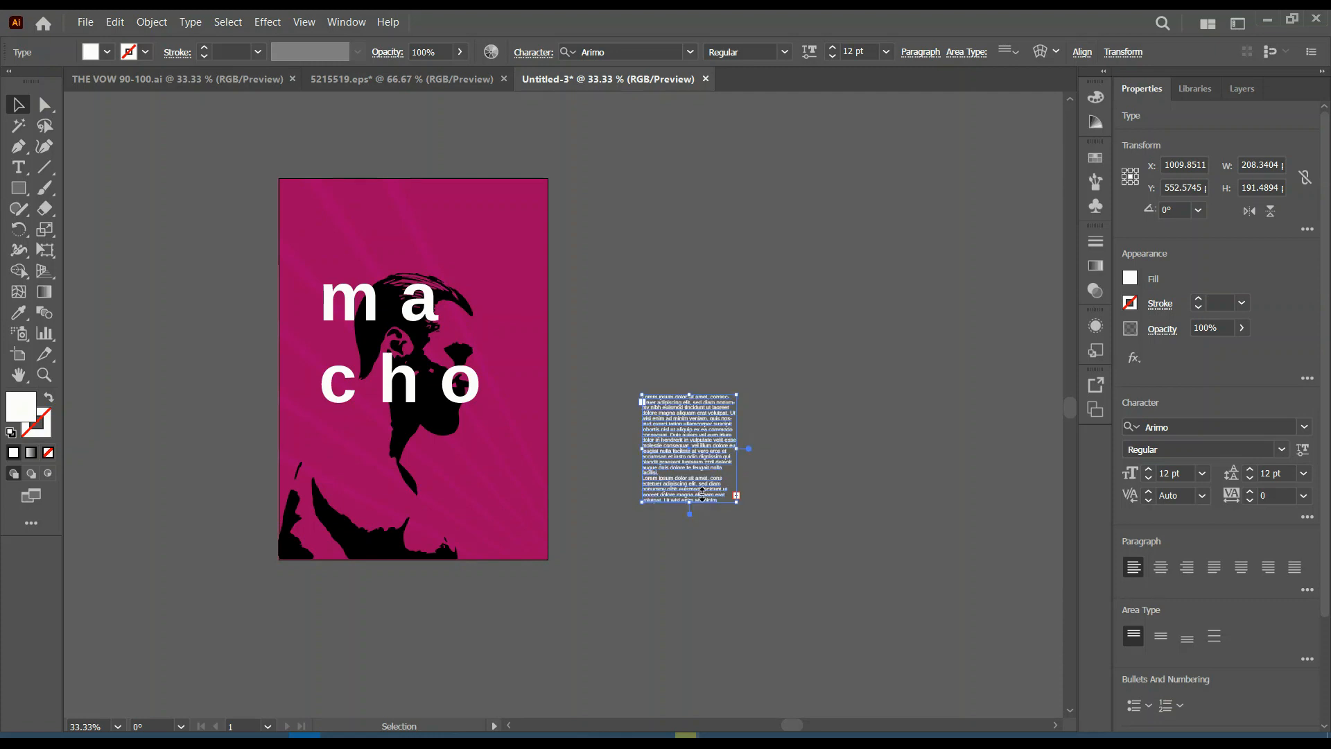
{"action": "left_click_drag", "start_coordinate": [737, 448], "coordinate": [358, 499]}
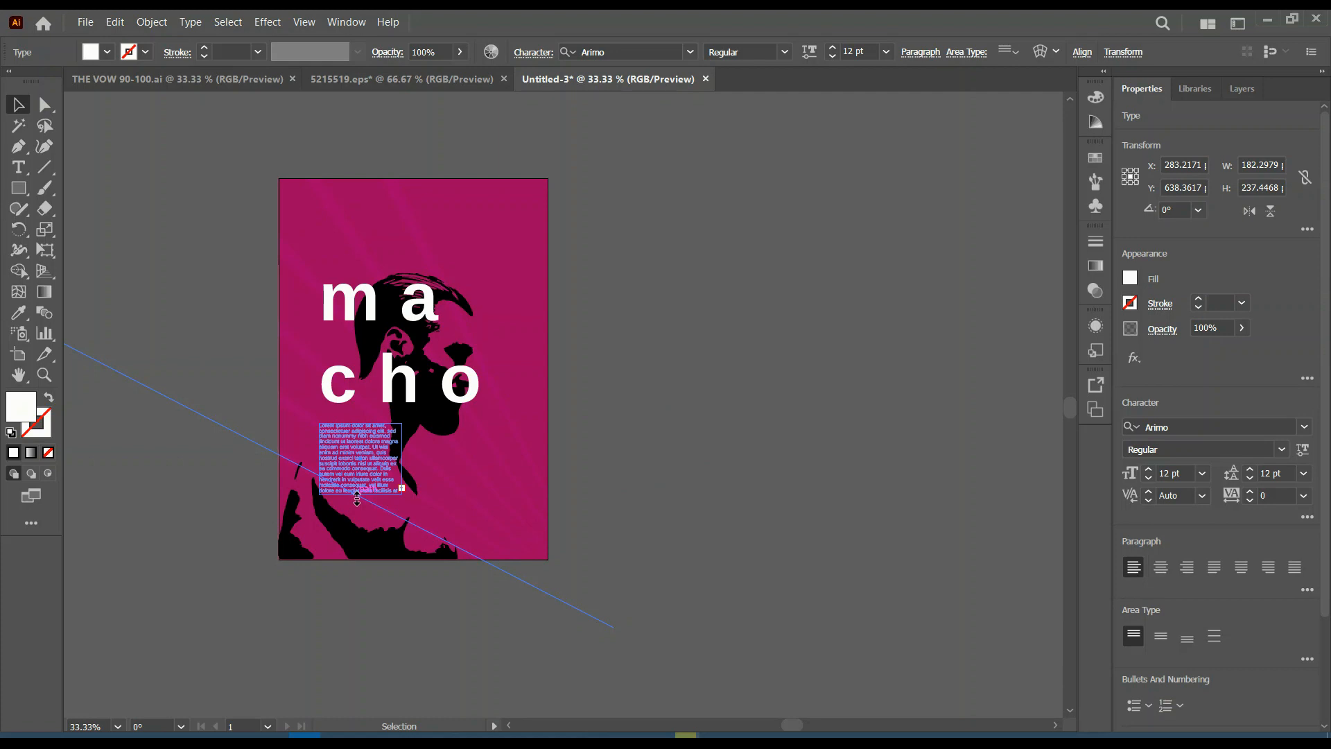
{"action": "left_click_drag", "start_coordinate": [357, 500], "coordinate": [357, 497]}
{"action": "left_click_drag", "start_coordinate": [403, 459], "coordinate": [382, 459]}
{"action": "left_click", "coordinate": [635, 499]}
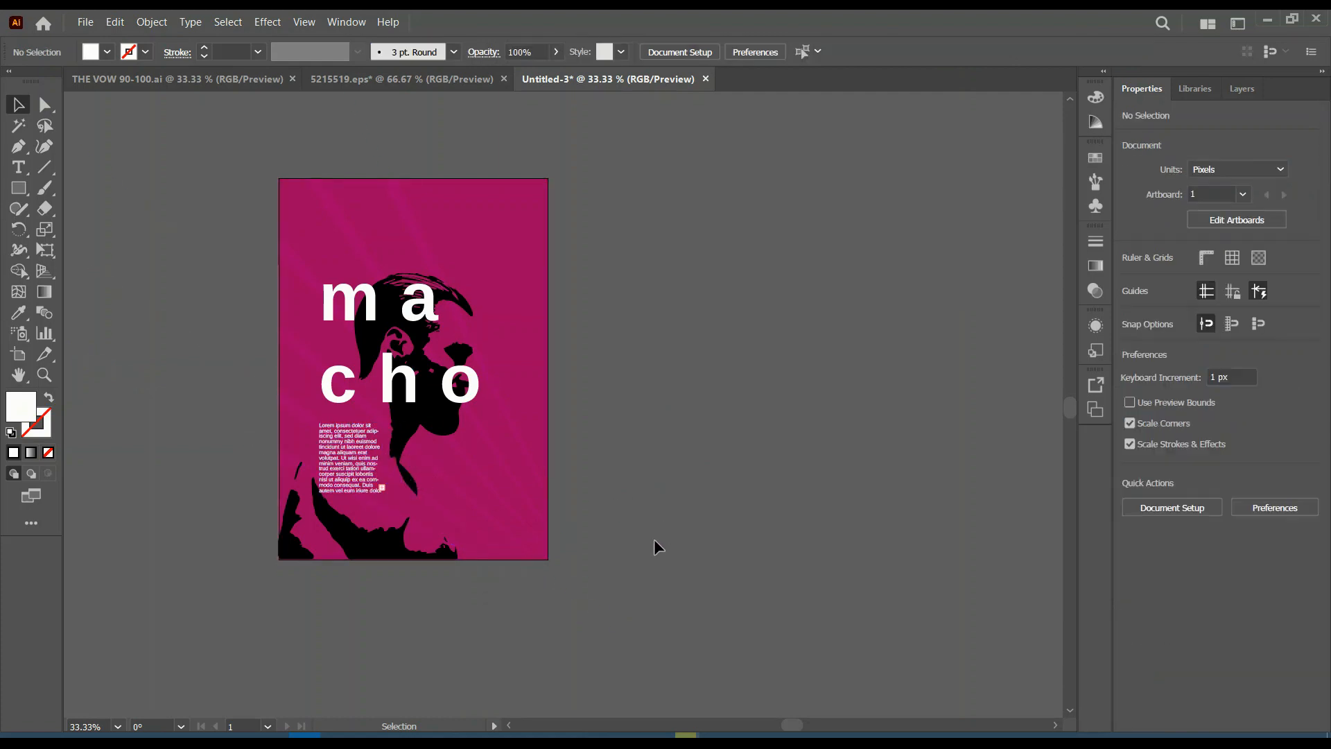
Create a second placeholder text box of about 218 × 89 px beside the poster and right-align its text.
{"action": "left_click", "coordinate": [19, 167]}
{"action": "left_click_drag", "start_coordinate": [655, 544], "coordinate": [753, 582]}
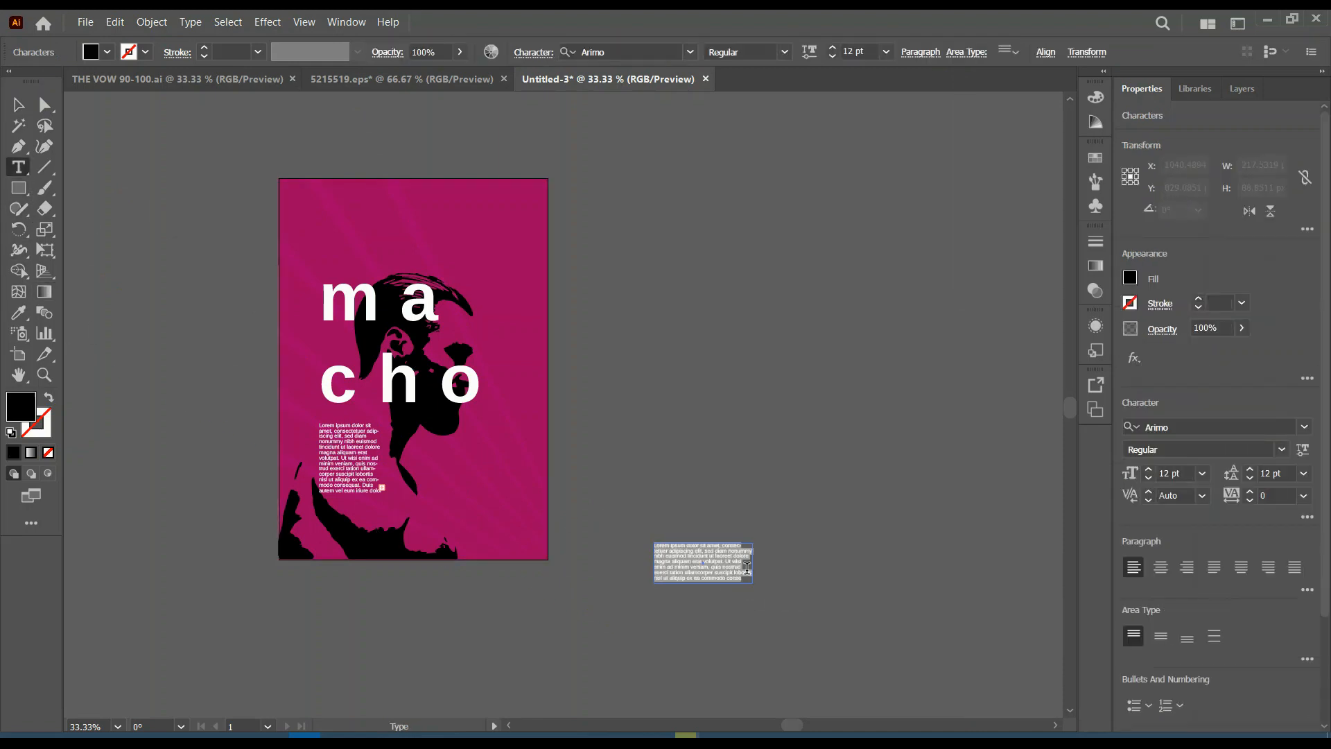
{"action": "left_click", "coordinate": [1187, 567]}
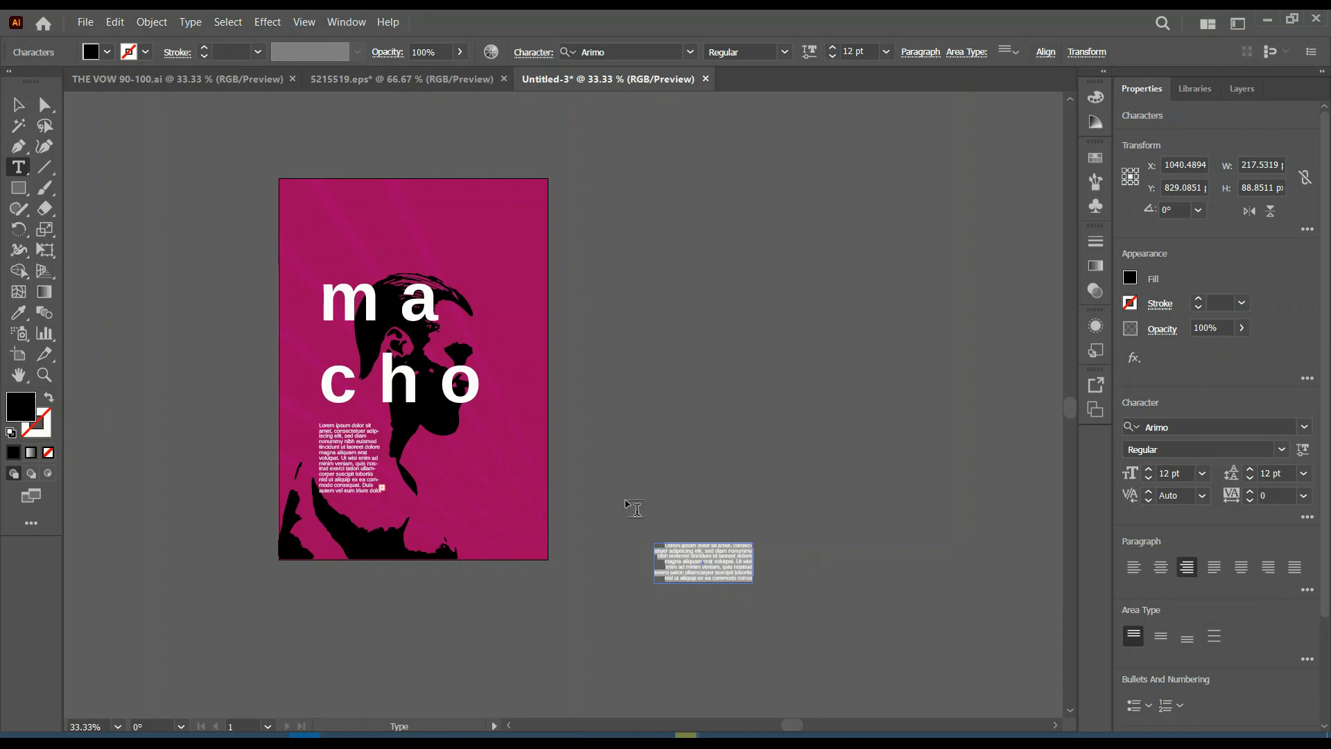
{"action": "left_click", "coordinate": [18, 104]}
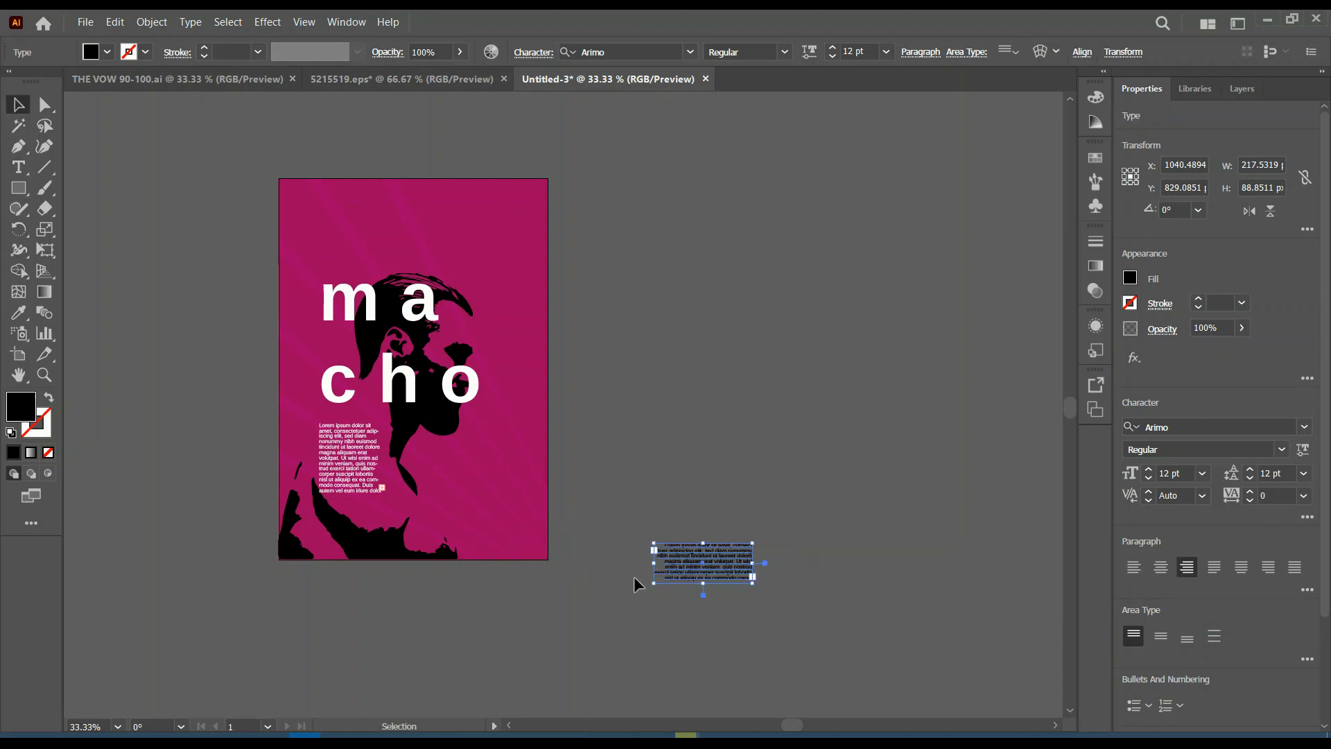
Fill the second text box with white, shrink it to about 169 × 44 px and place it in the poster's lower-right corner.
{"action": "left_click", "coordinate": [1129, 279]}
{"action": "left_click", "coordinate": [965, 340]}
{"action": "left_click", "coordinate": [703, 586]}
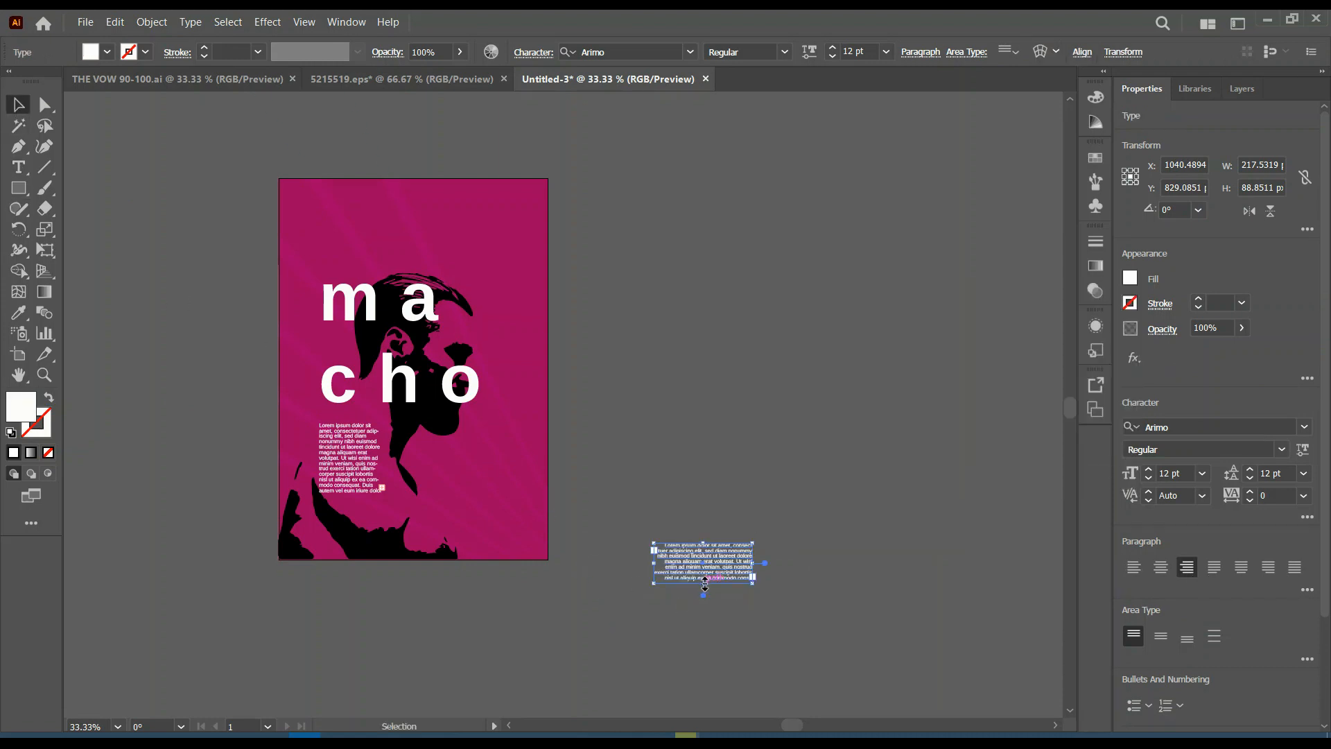
{"action": "left_click_drag", "start_coordinate": [703, 586], "coordinate": [514, 544]}
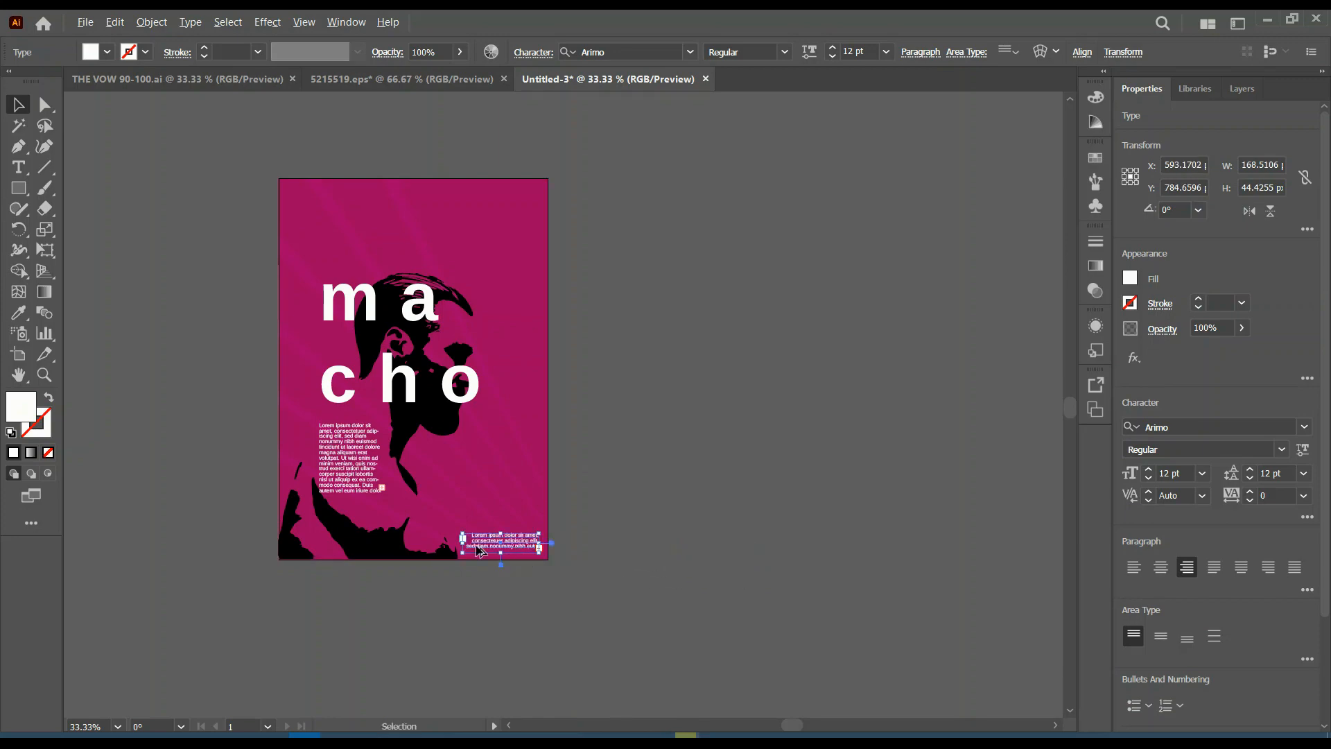
Set the lower-right text's size to 9 pt and its leading to 14 pt.
{"action": "key", "text": "ctrl+1"}
{"action": "left_click", "coordinate": [1150, 478]}
{"action": "left_click", "coordinate": [1150, 478]}
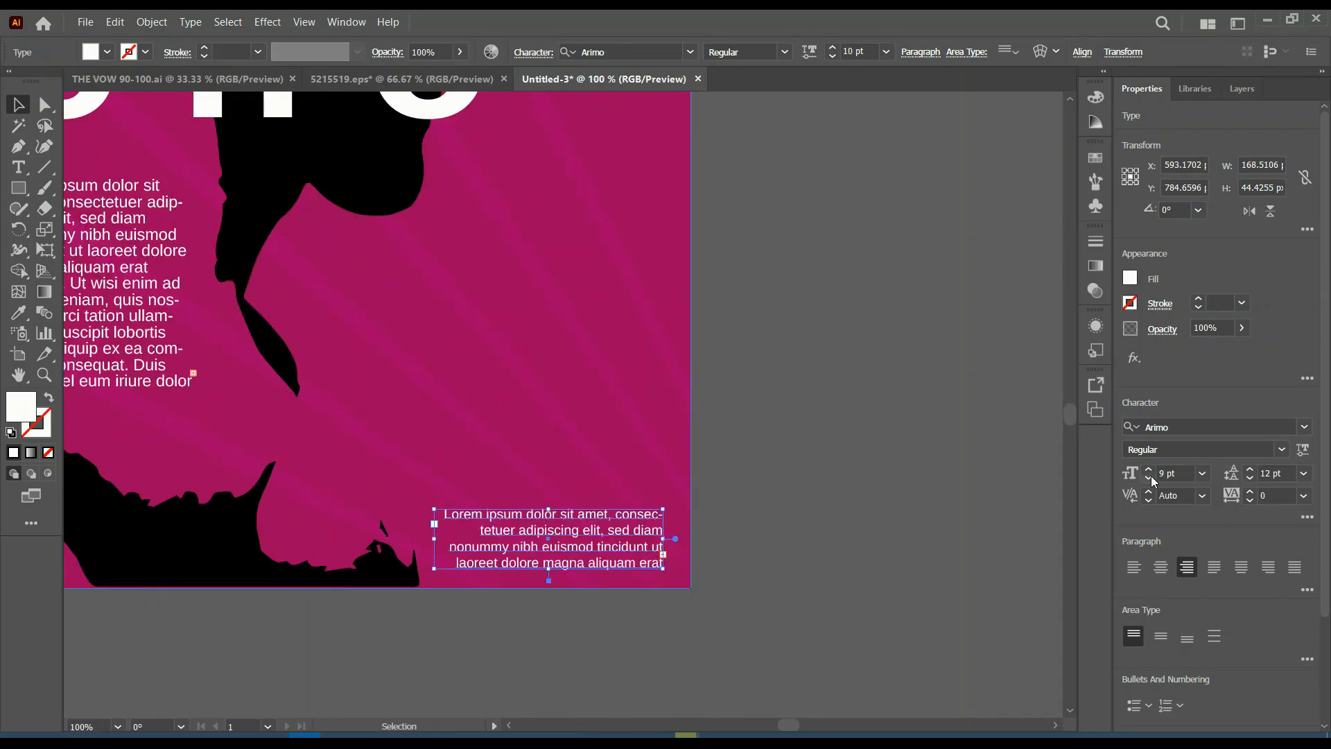
{"action": "left_click", "coordinate": [1250, 470]}
{"action": "left_click", "coordinate": [1251, 470]}
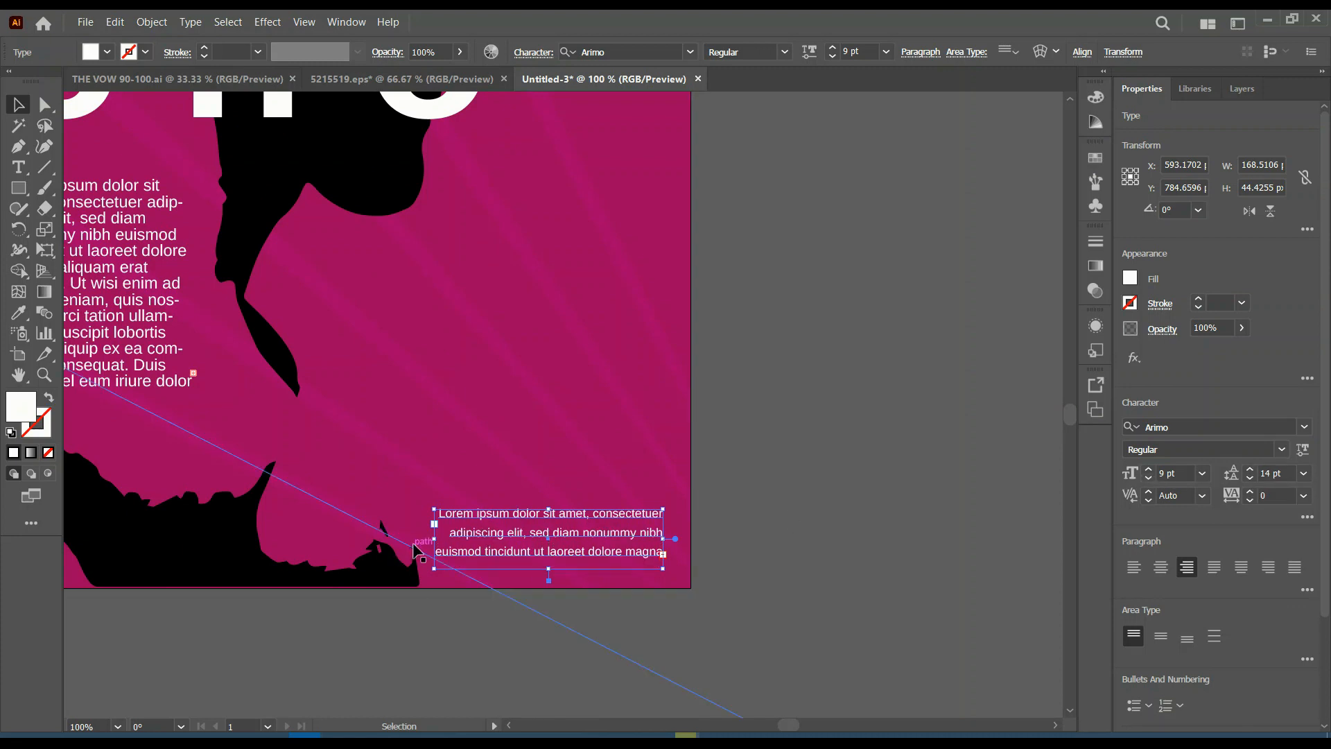
Narrow the lower-right text box to about 142 px and move it inward to about X 590, Y 779 px.
{"action": "left_click_drag", "start_coordinate": [434, 539], "coordinate": [470, 539]}
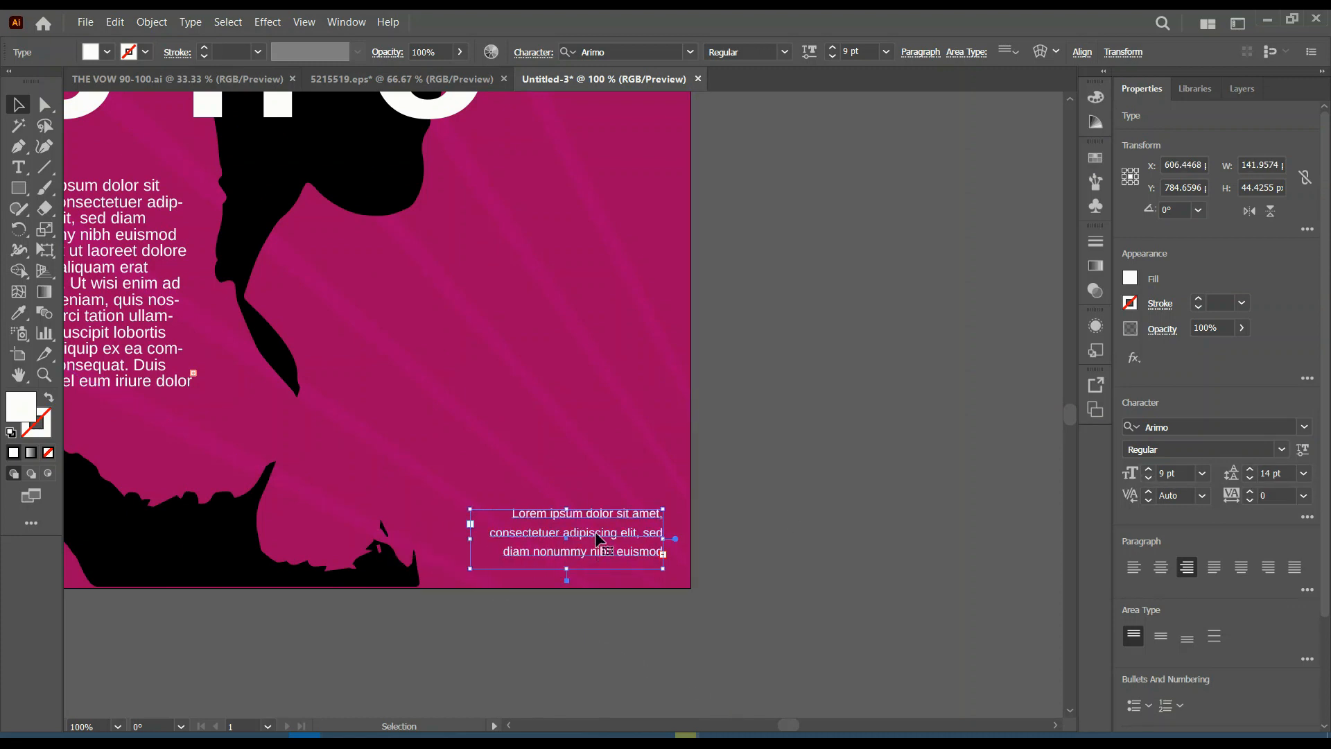
{"action": "left_click_drag", "start_coordinate": [598, 539], "coordinate": [575, 532]}
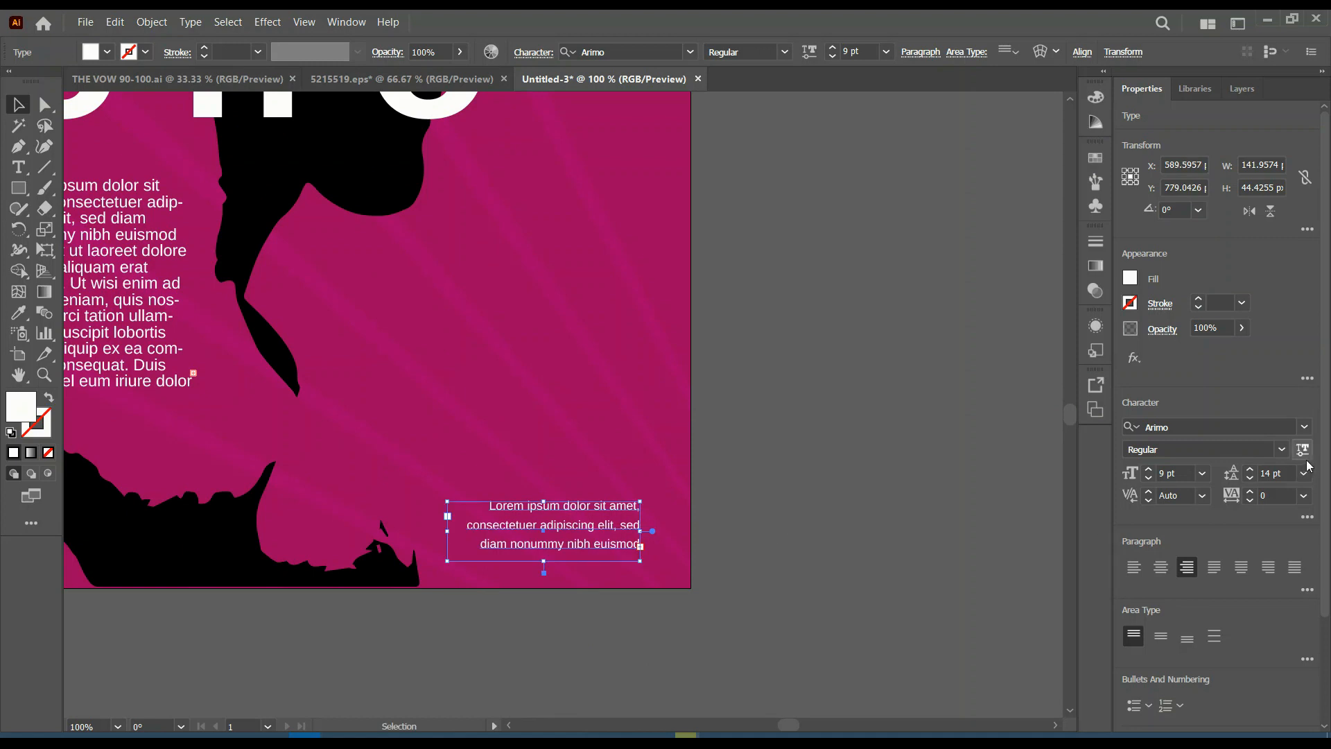
{"action": "left_click", "coordinate": [1283, 449]}
{"action": "left_click", "coordinate": [1282, 450]}
{"action": "left_click", "coordinate": [846, 529]}
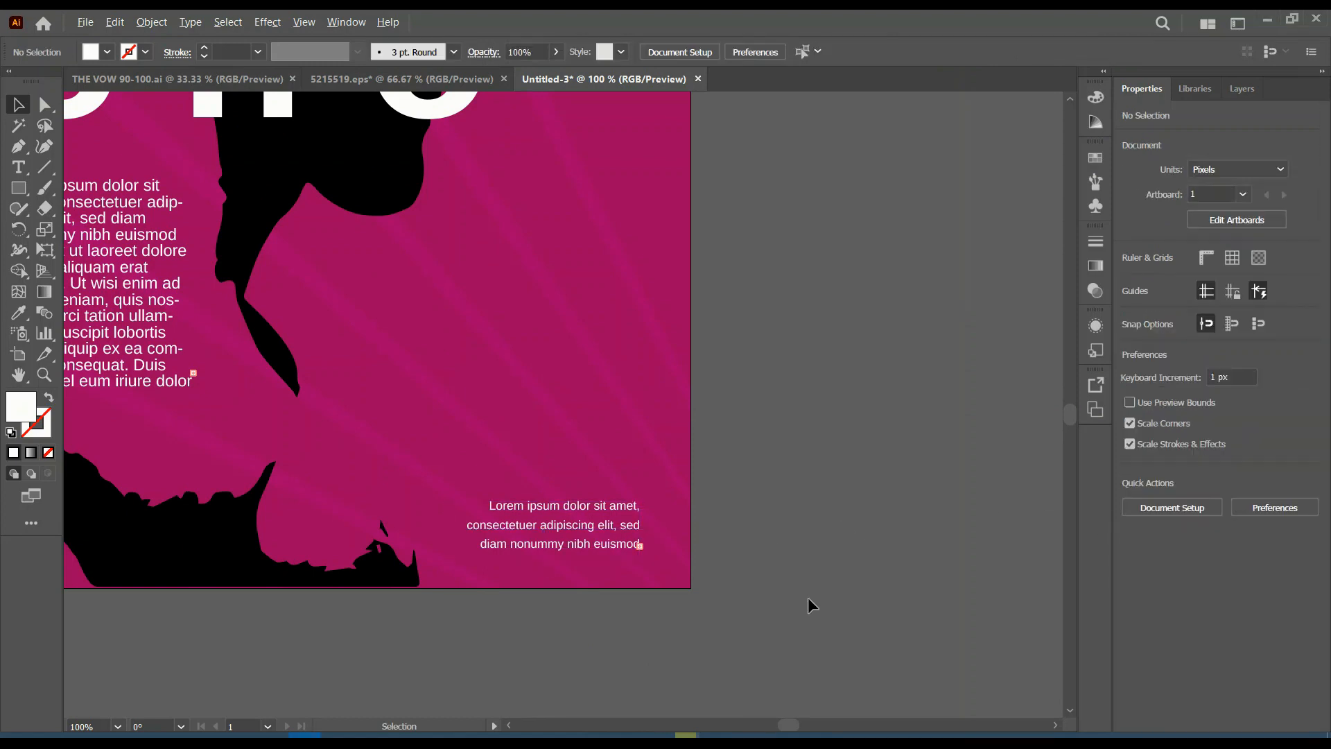
Add a line of point text with a person's full name on the empty canvas beside the poster.
{"action": "scroll", "coordinate": [808, 598], "scroll_direction": "down", "scroll_amount": 3}
{"action": "scroll", "coordinate": [818, 555], "scroll_direction": "up", "scroll_amount": 1}
{"action": "key", "text": "t"}
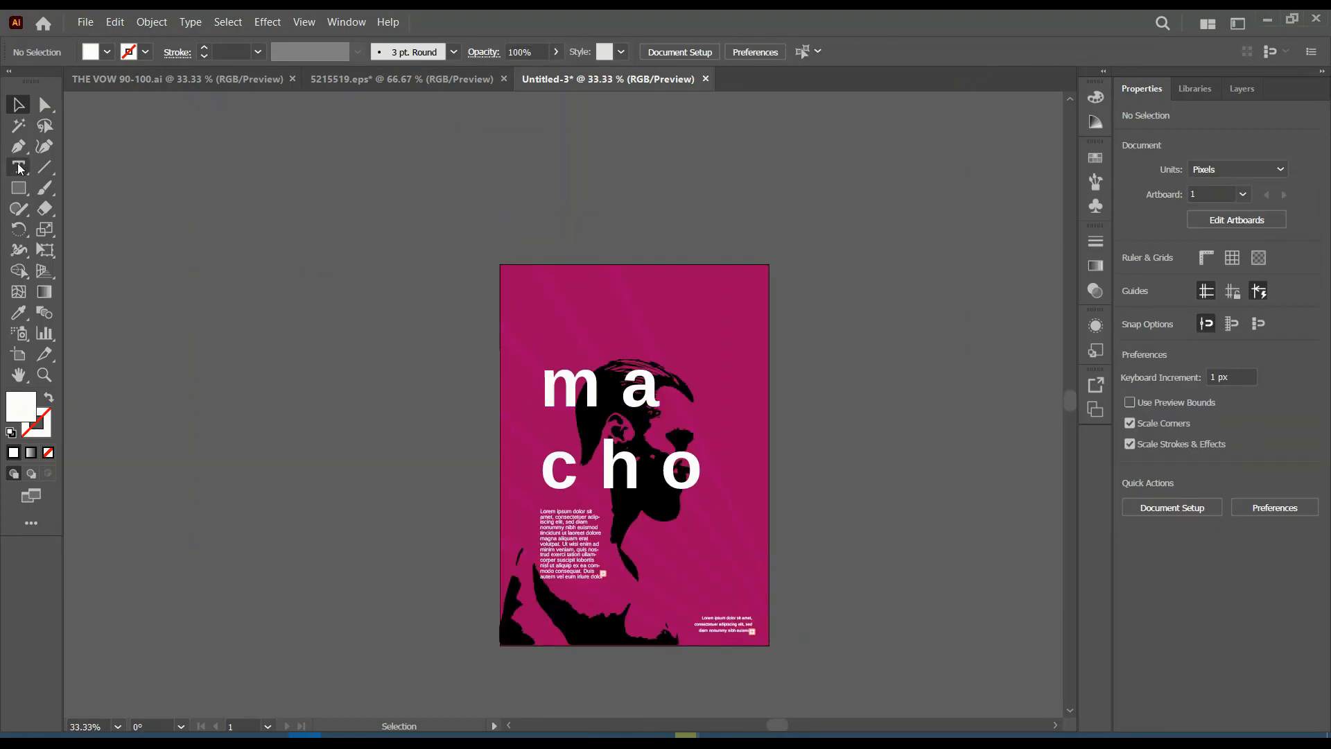
{"action": "left_click", "coordinate": [406, 319]}
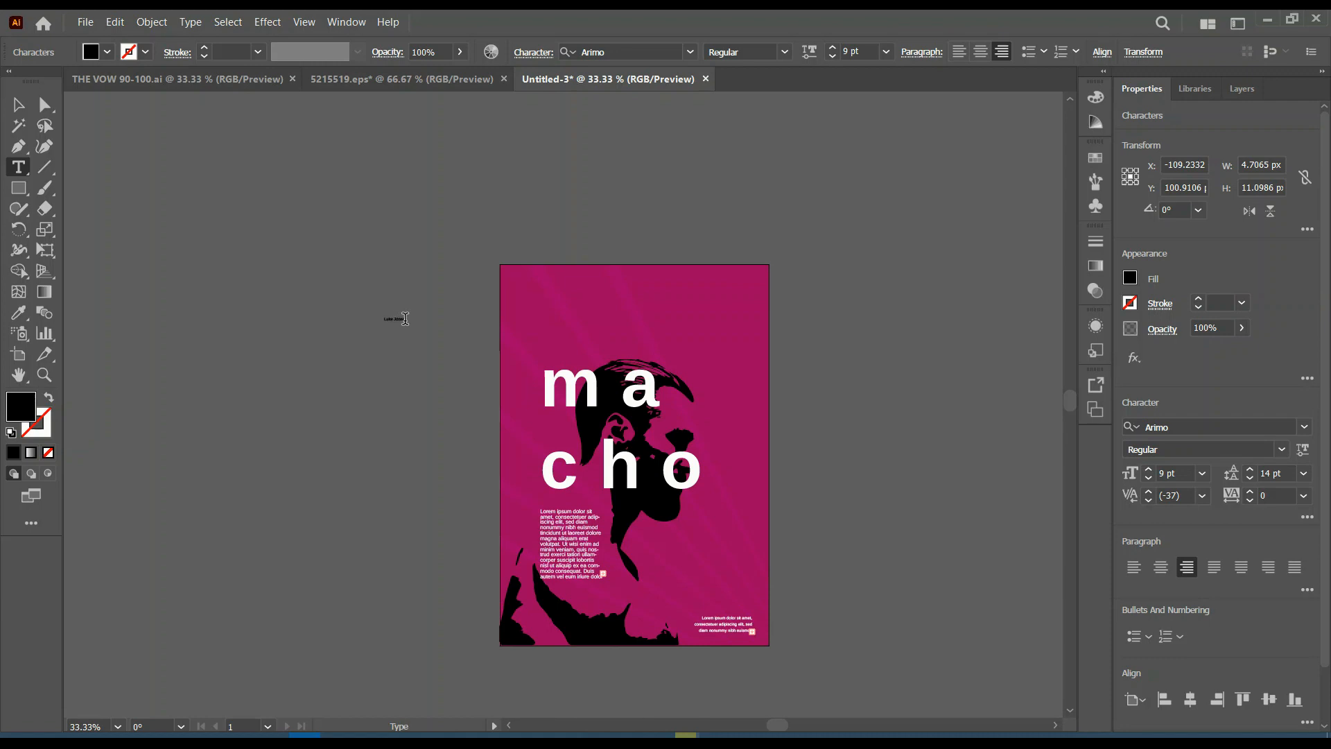
{"action": "left_click", "coordinate": [18, 104]}
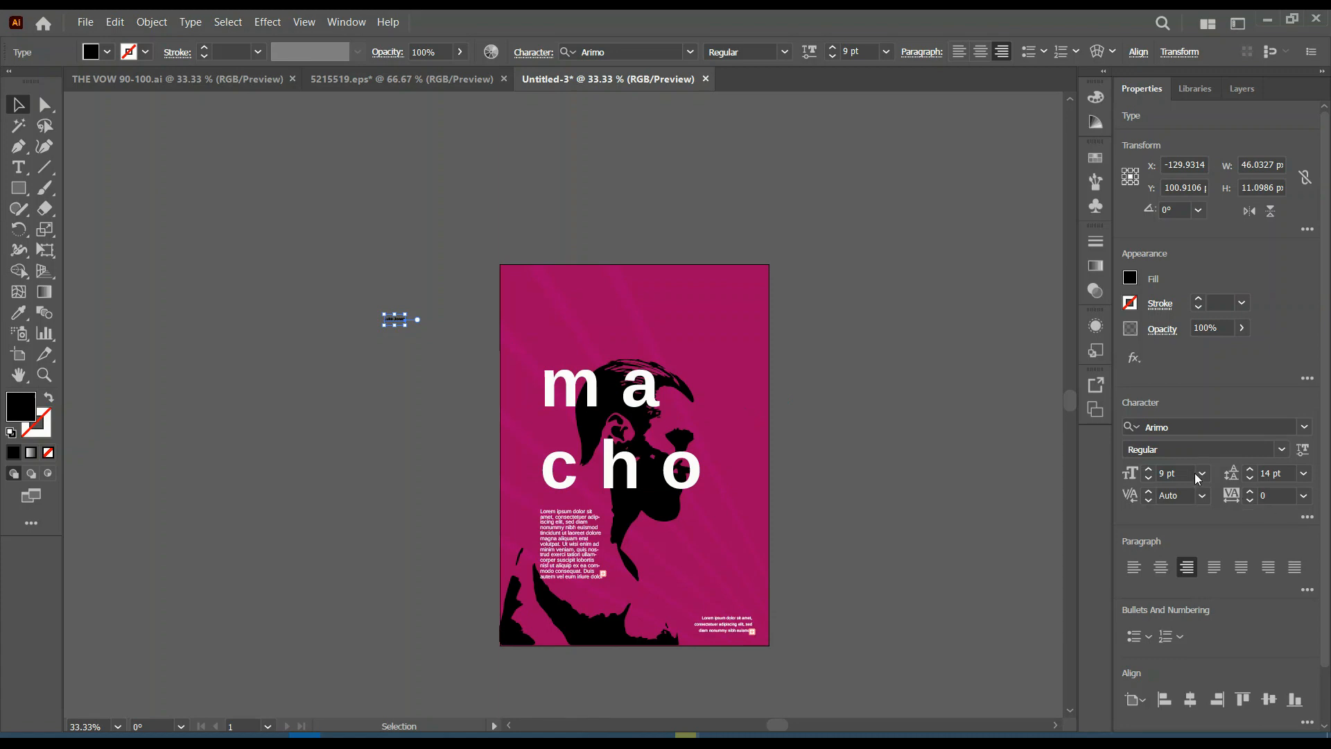
Set the name text to 14 pt Bold and fill it with white.
{"action": "left_click", "coordinate": [1200, 475]}
{"action": "left_click", "coordinate": [1224, 304]}
{"action": "left_click", "coordinate": [1130, 278]}
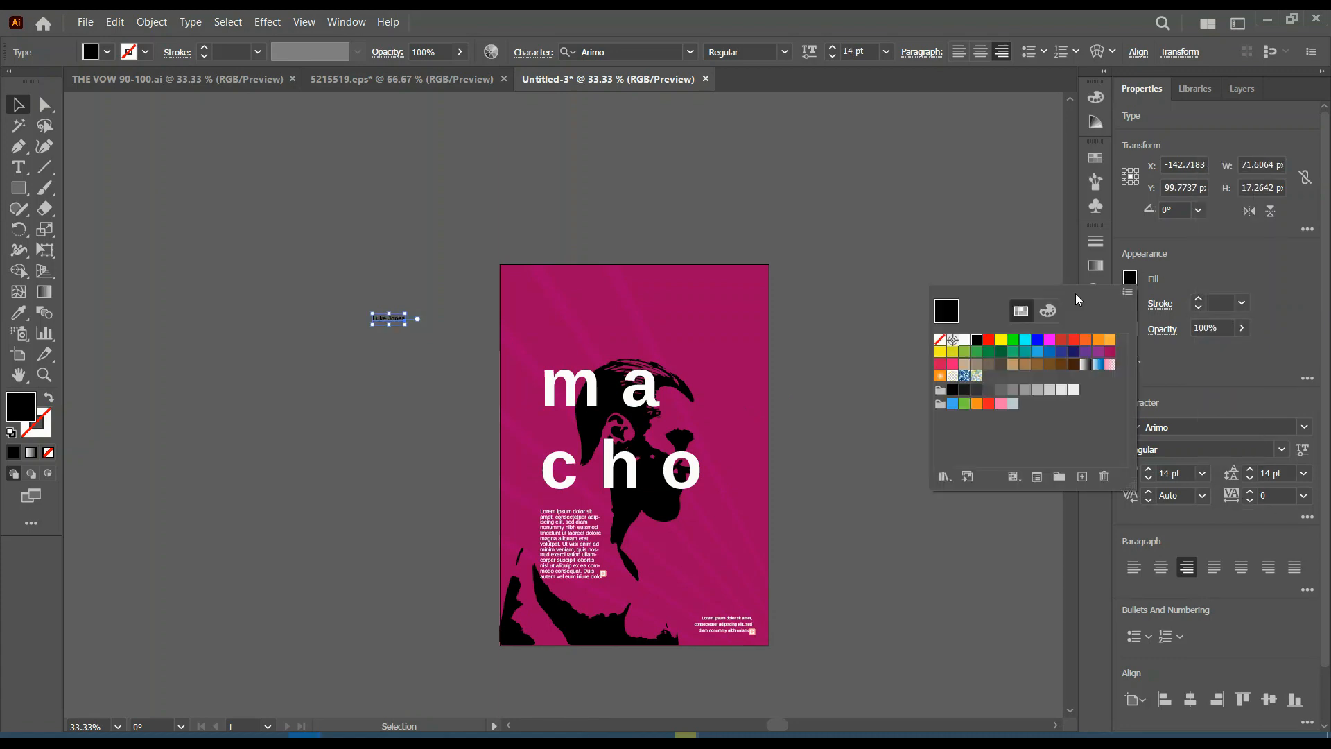
{"action": "left_click", "coordinate": [965, 339]}
{"action": "left_click", "coordinate": [377, 321]}
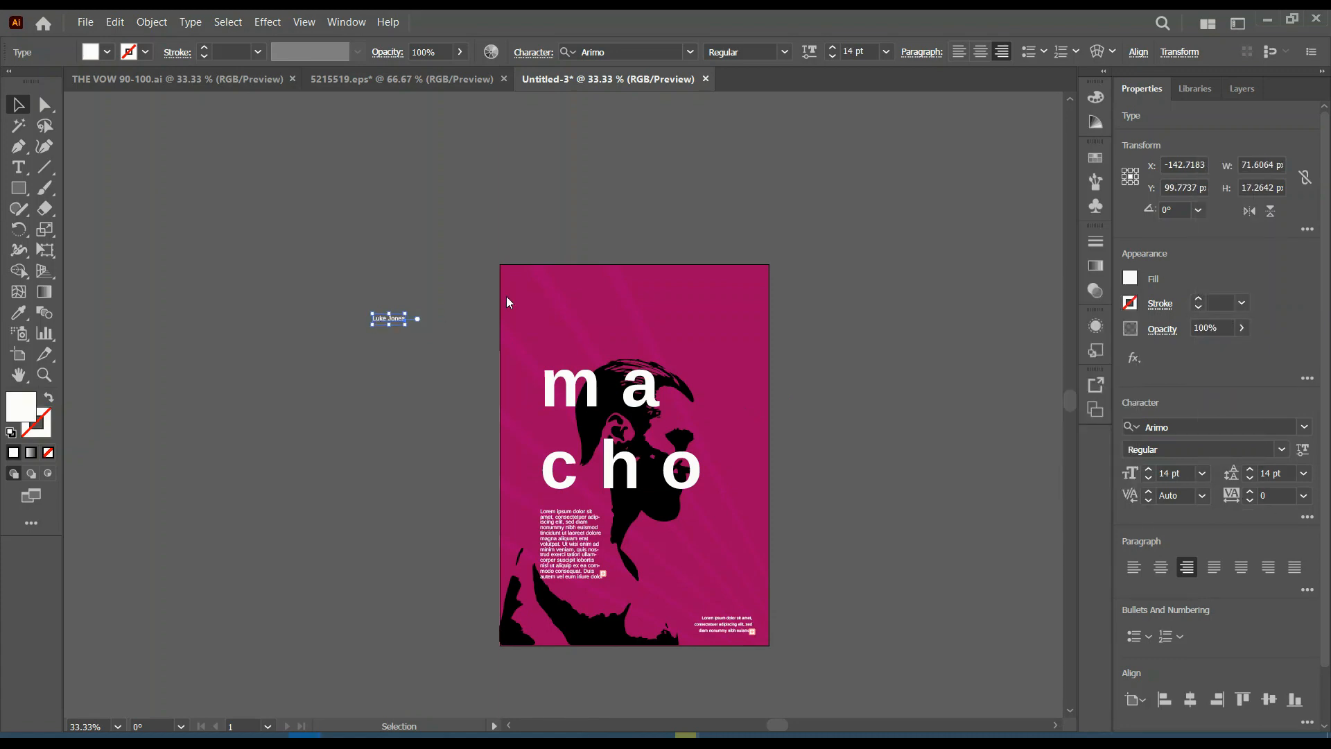
{"action": "scroll", "coordinate": [492, 326], "scroll_direction": "up", "scroll_amount": 2}
{"action": "left_click", "coordinate": [1281, 450]}
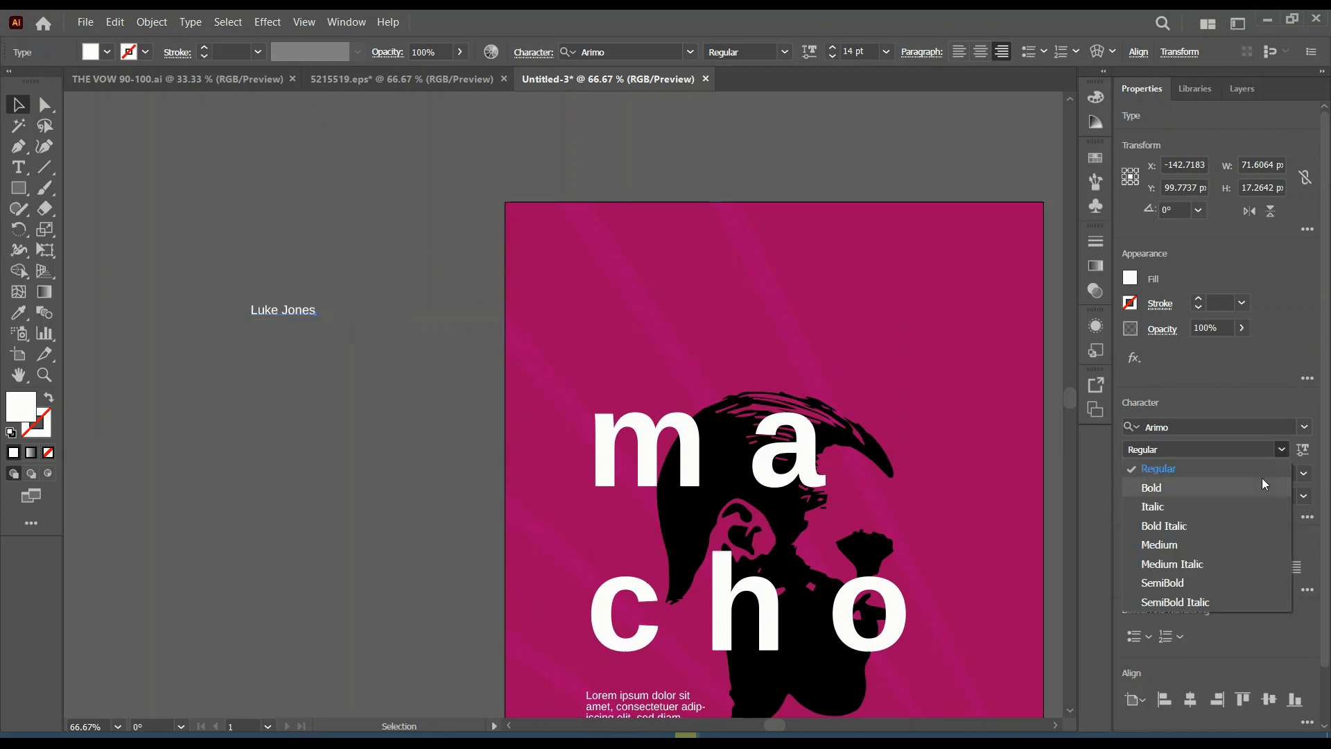
{"action": "left_click", "coordinate": [1151, 487]}
Move the name text to the poster's upper-left corner and increase its size to 17 pt.
{"action": "left_click_drag", "start_coordinate": [305, 317], "coordinate": [626, 258]}
{"action": "left_click", "coordinate": [1149, 470]}
{"action": "left_click", "coordinate": [1149, 470]}
{"action": "left_click", "coordinate": [1149, 471]}
Duplicate the name text twice to the right, forming an evenly spaced row of three across the poster's top.
{"action": "double_click", "coordinate": [621, 255]}
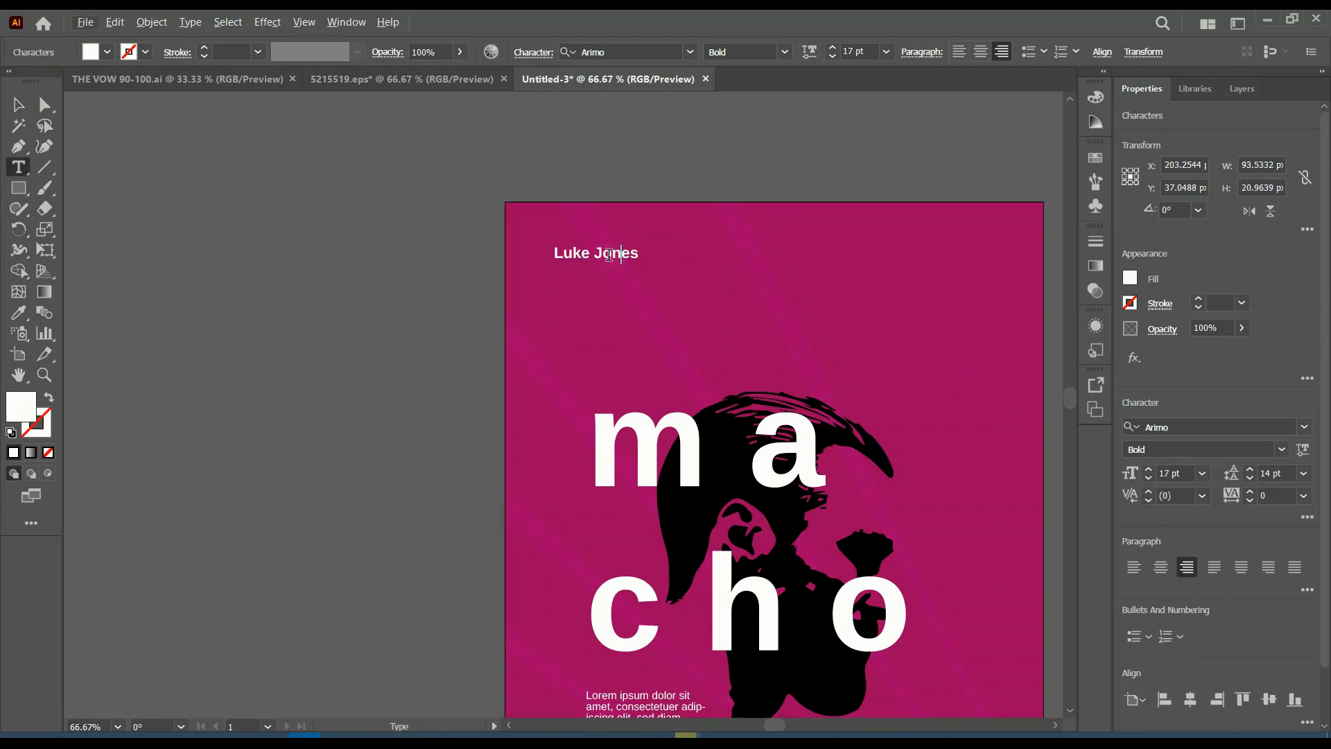
{"action": "key", "text": "Escape"}
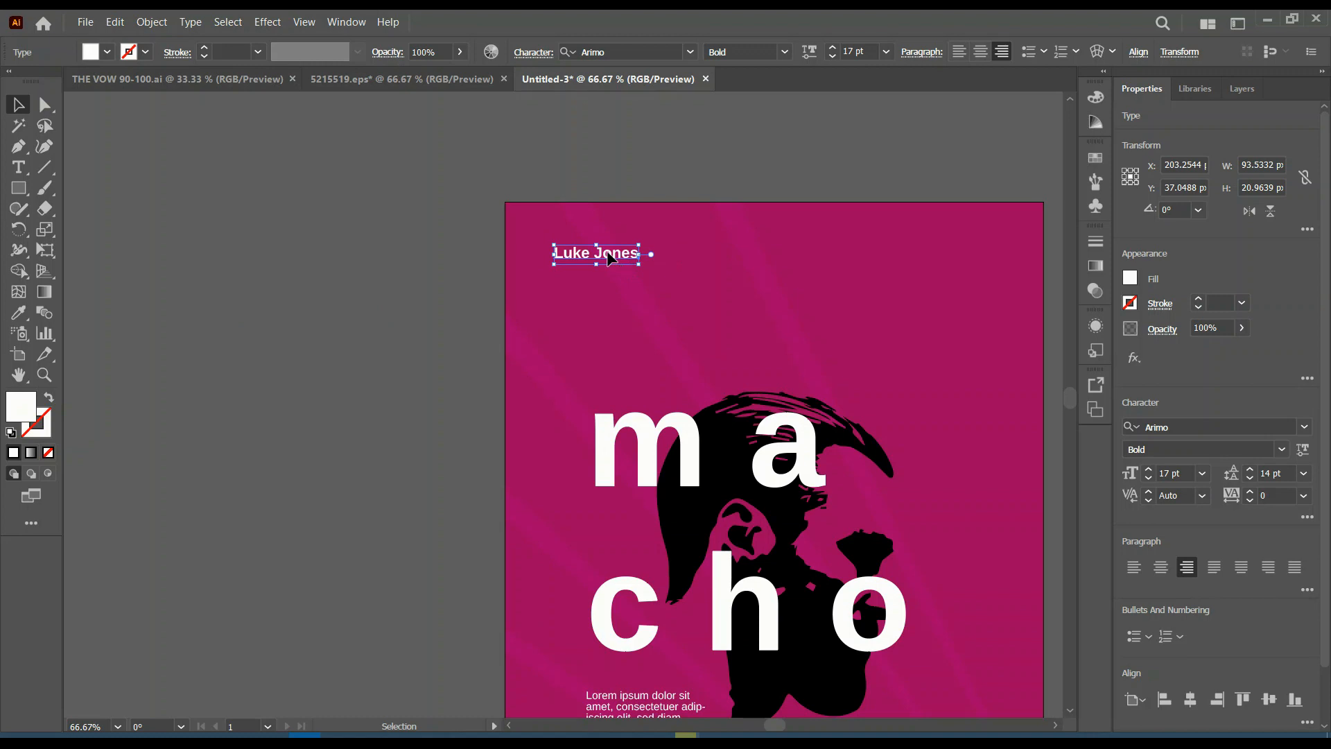
{"action": "left_click_drag", "start_coordinate": [609, 258], "coordinate": [788, 268]}
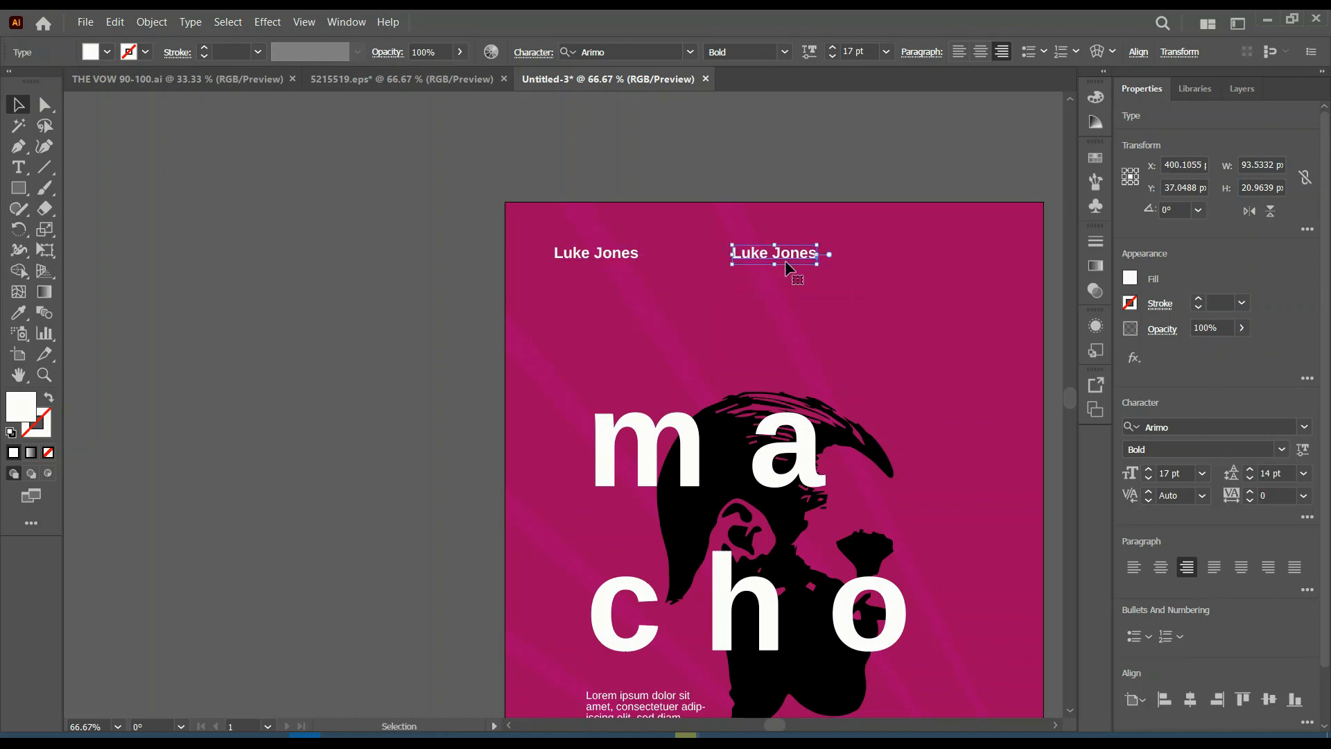
{"action": "key", "text": "ctrl+d"}
Group the three name texts and move the group slightly up and left, to about X 395, Y 25 px.
{"action": "left_click", "coordinate": [799, 256], "text": "shift"}
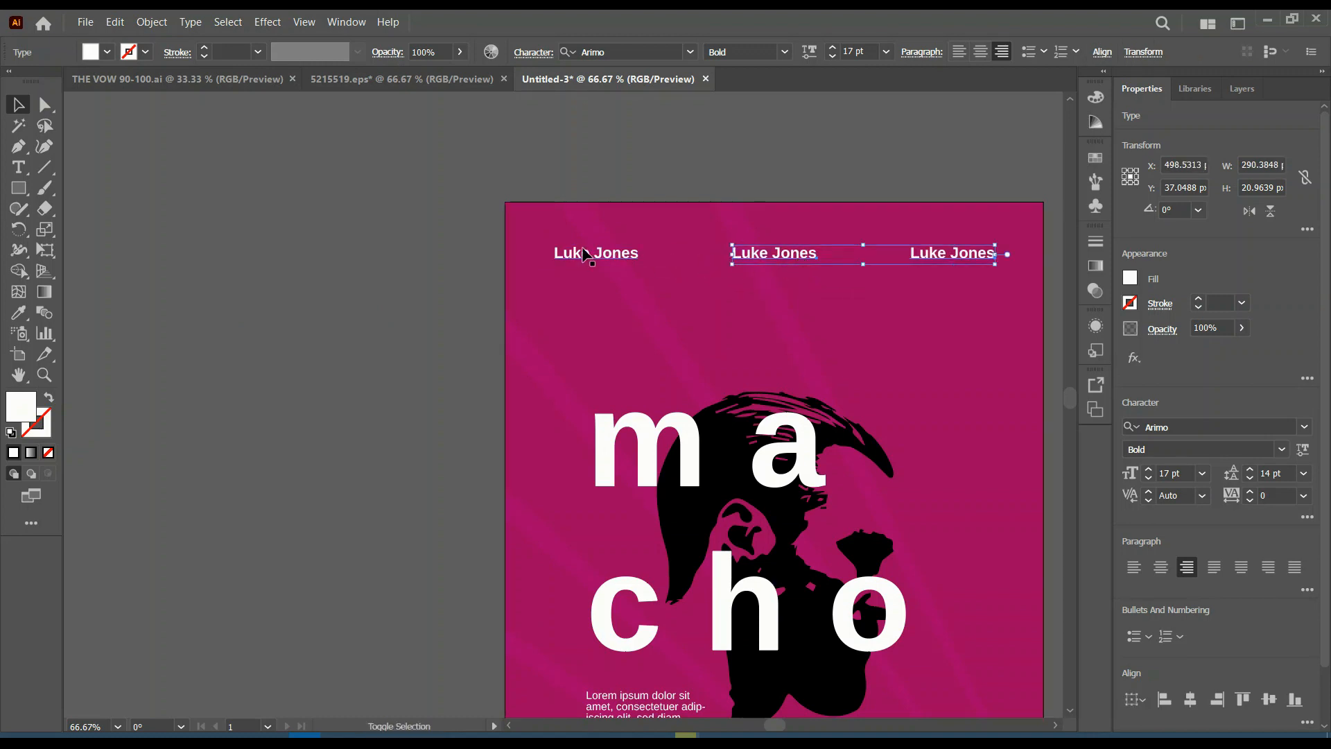
{"action": "left_click", "coordinate": [593, 254], "text": "shift"}
{"action": "scroll", "coordinate": [593, 264], "scroll_direction": "down", "scroll_amount": 1}
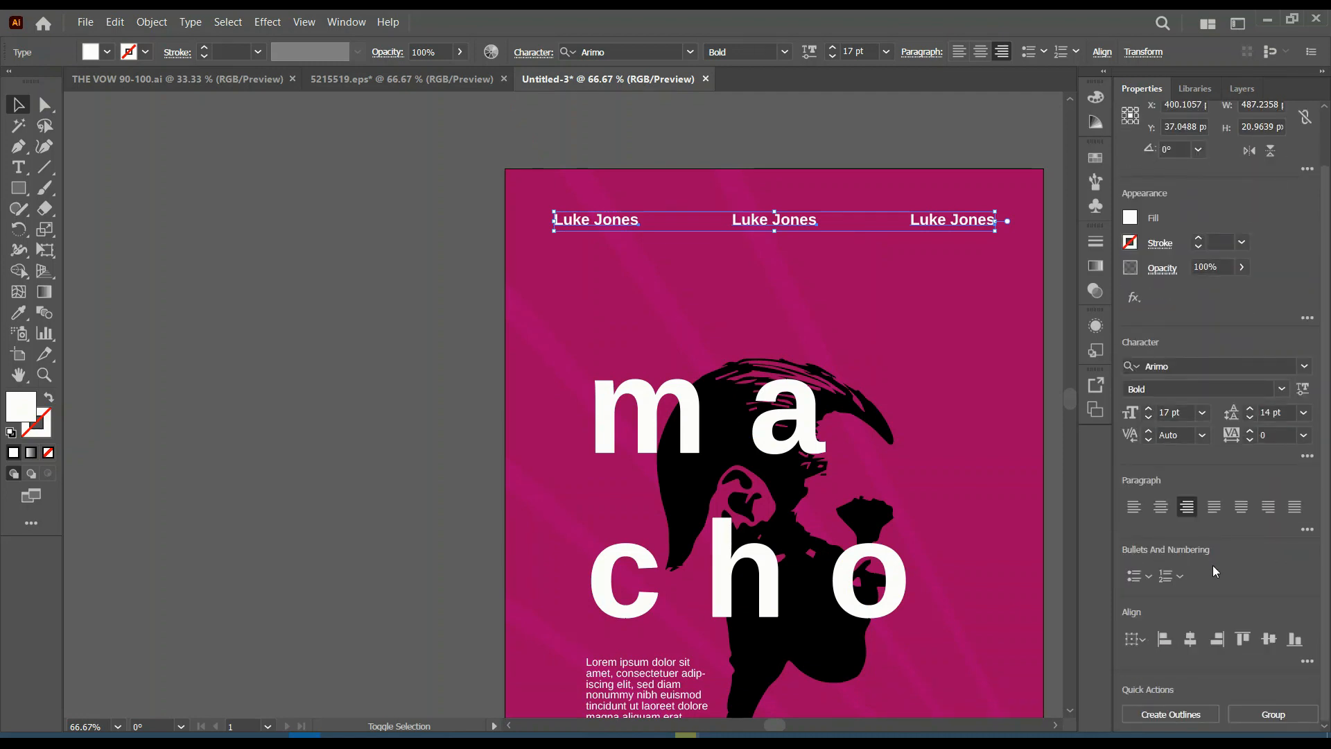
{"action": "key", "text": "ctrl+g"}
{"action": "left_click_drag", "start_coordinate": [808, 207], "coordinate": [794, 205]}
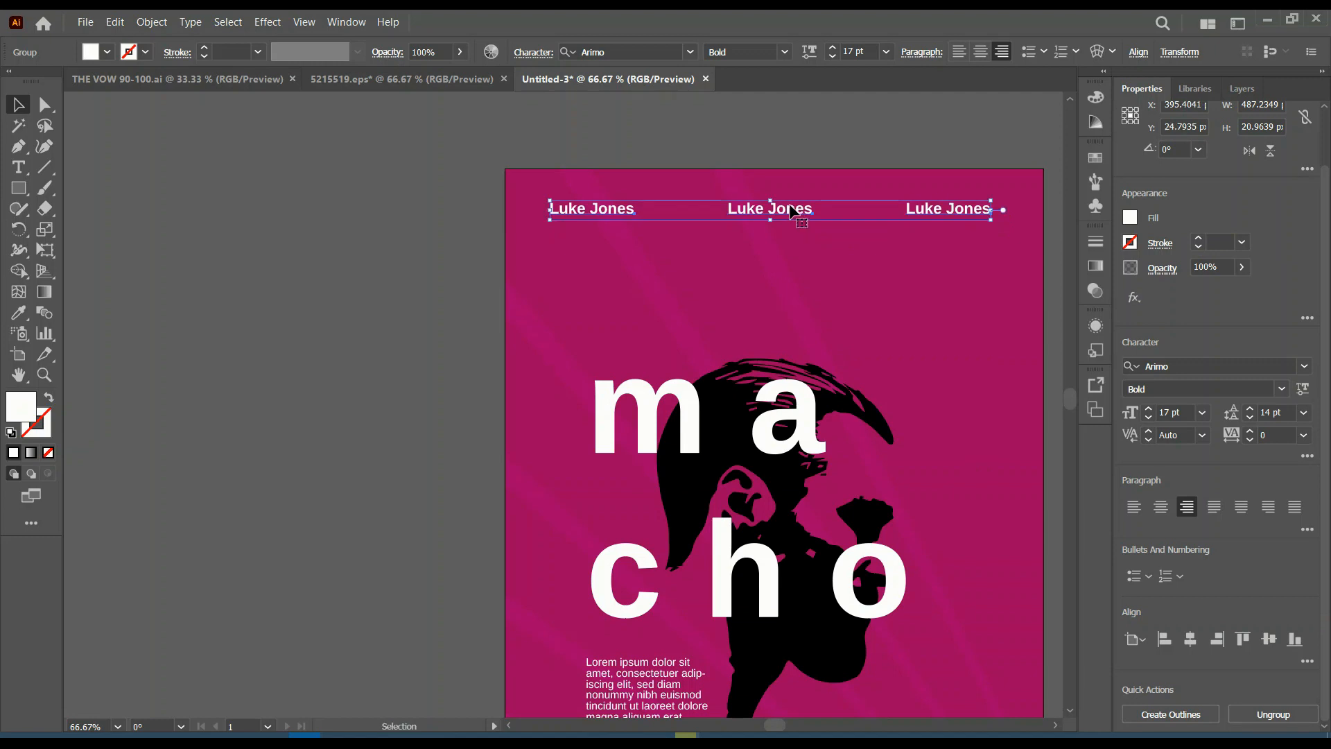
{"action": "left_click", "coordinate": [352, 326]}
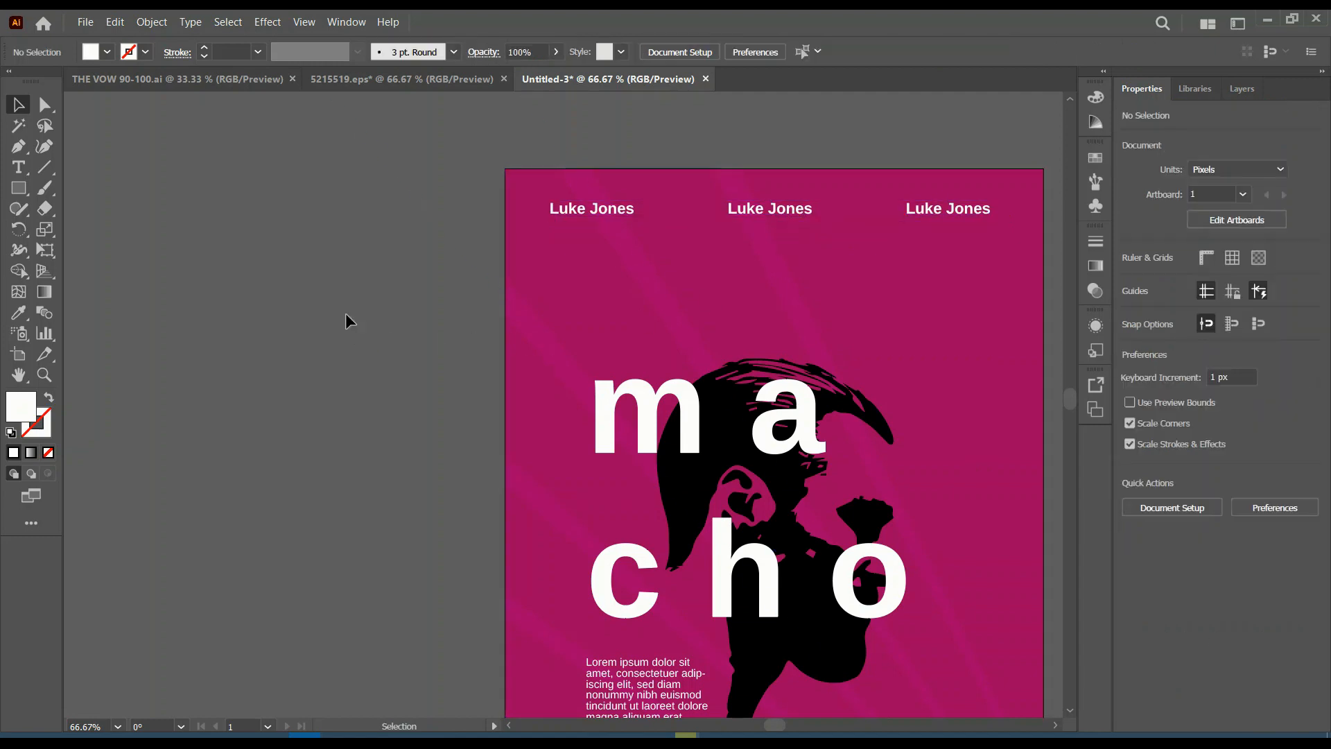
Examine the whole poster's layout at different zoom levels and fit the artboard in the window.
{"action": "scroll", "coordinate": [286, 294], "scroll_direction": "down", "scroll_amount": 1}
{"action": "scroll", "coordinate": [286, 292], "scroll_direction": "down", "scroll_amount": 1}
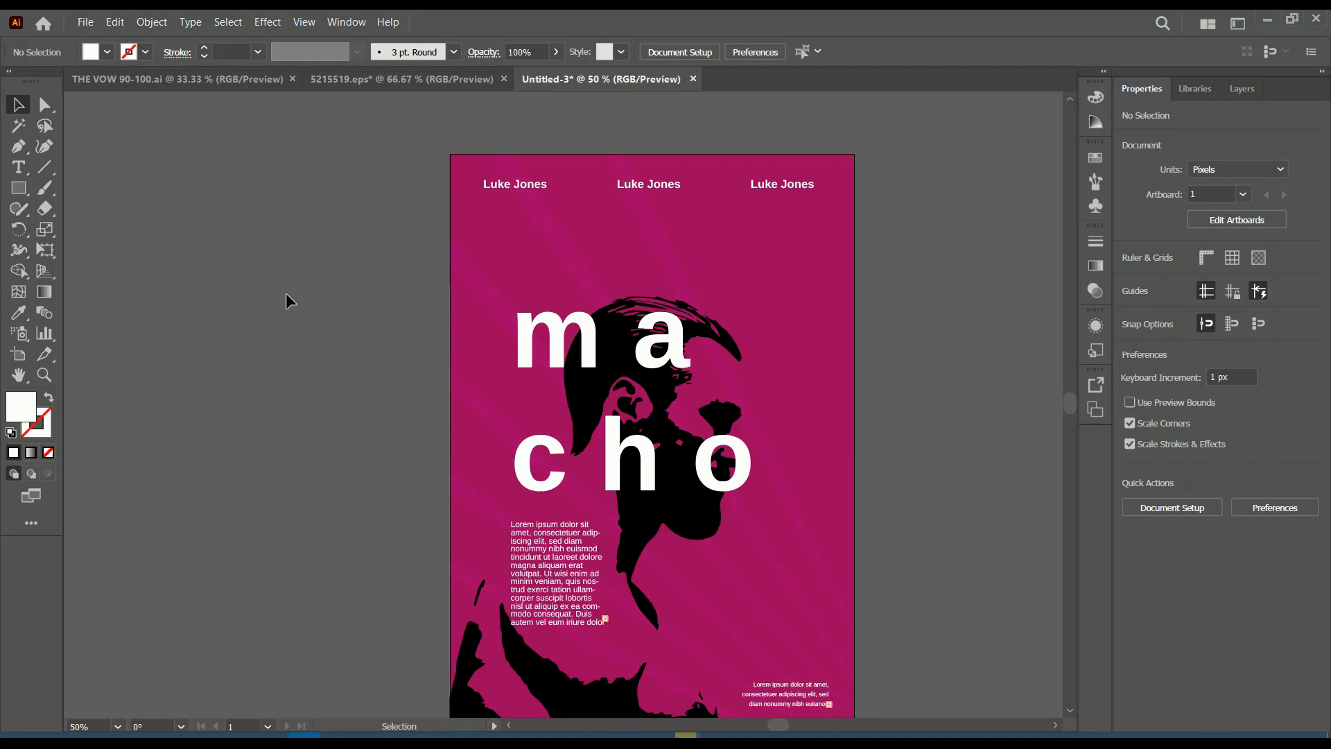
{"action": "scroll", "coordinate": [286, 292], "scroll_direction": "down", "scroll_amount": 1}
{"action": "scroll", "coordinate": [187, 305], "scroll_direction": "down", "scroll_amount": 2}
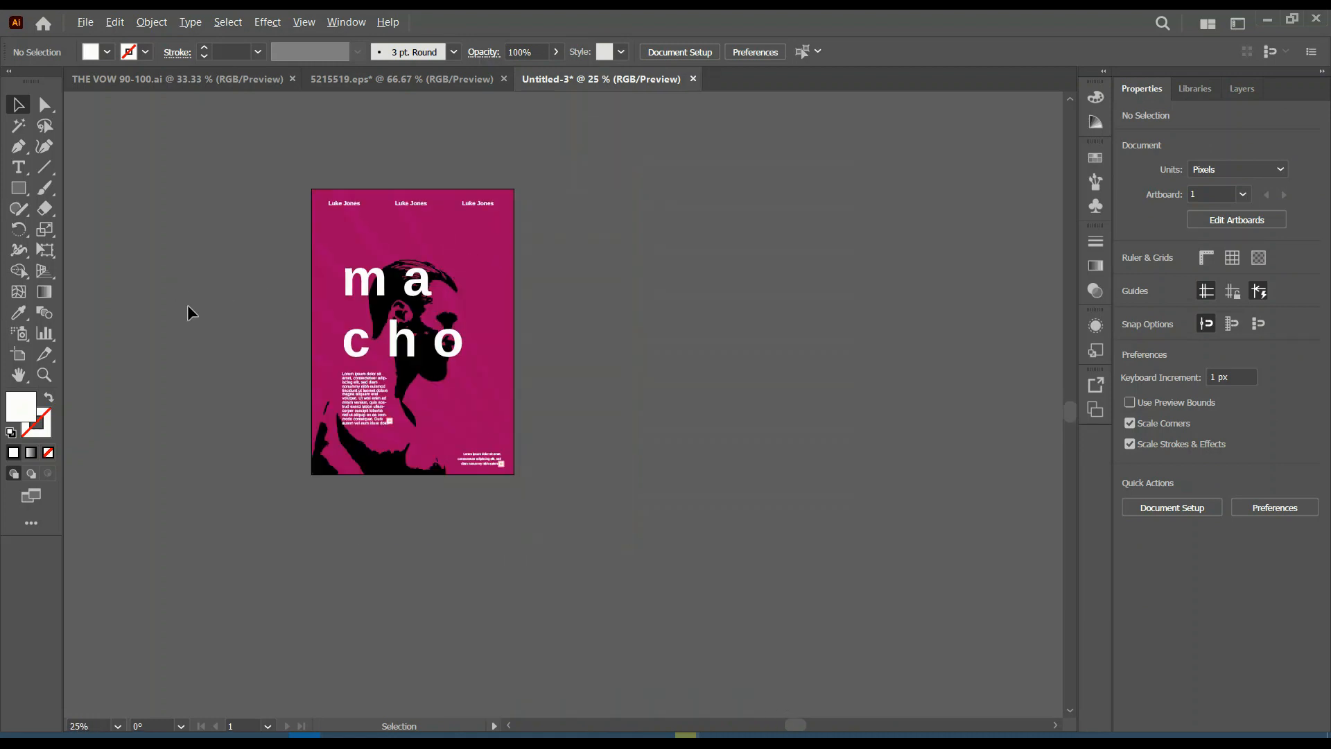
{"action": "scroll", "coordinate": [213, 337], "scroll_direction": "up", "scroll_amount": 1}
{"action": "scroll", "coordinate": [214, 326], "scroll_direction": "up", "scroll_amount": 1}
{"action": "scroll", "coordinate": [221, 334], "scroll_direction": "up", "scroll_amount": 1}
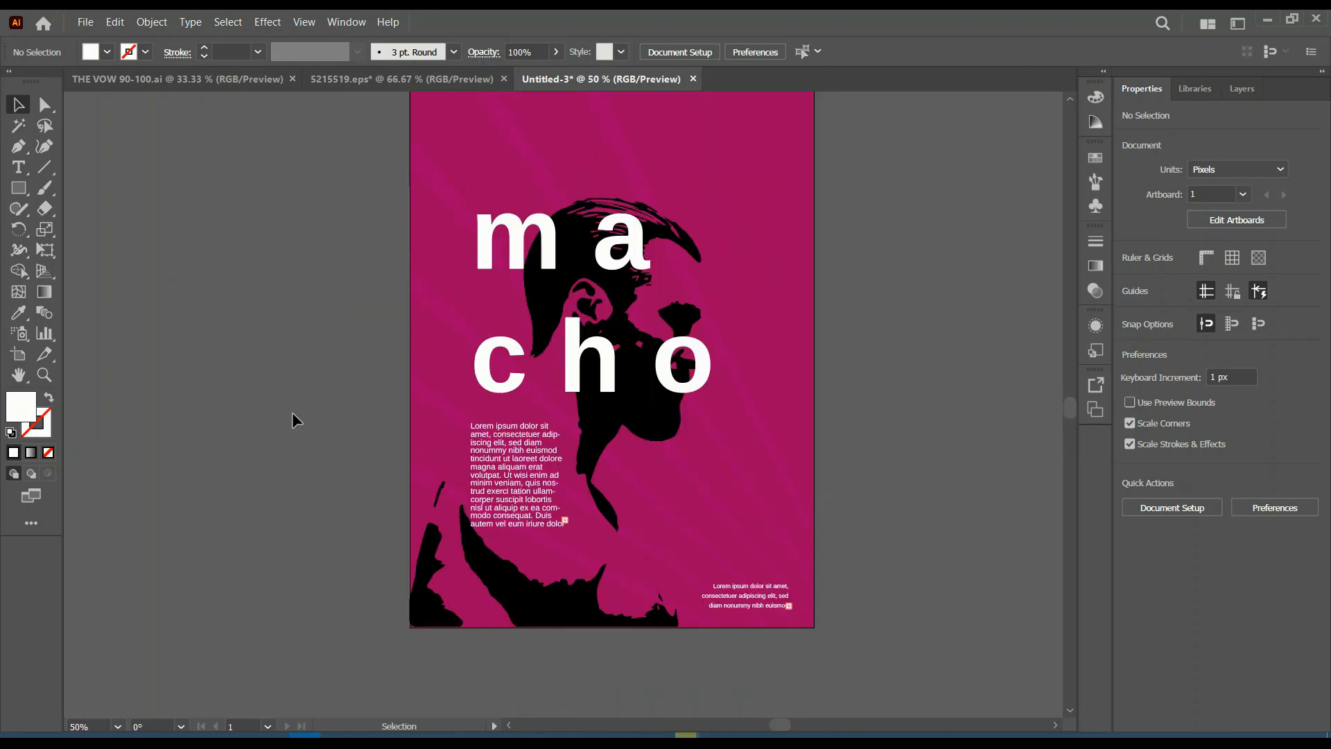
{"action": "scroll", "coordinate": [293, 413], "scroll_direction": "up", "scroll_amount": 2}
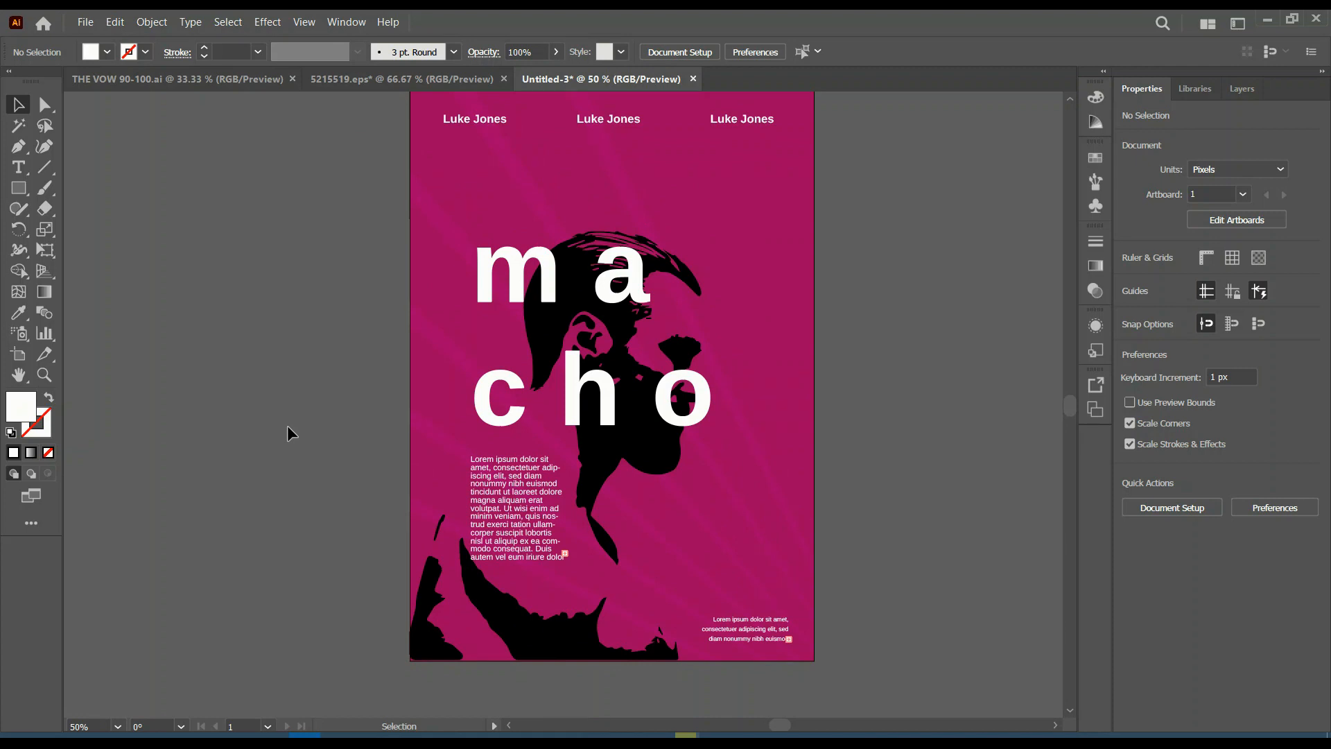
{"action": "scroll", "coordinate": [287, 426], "scroll_direction": "down", "scroll_amount": 1}
{"action": "scroll", "coordinate": [287, 426], "scroll_direction": "up", "scroll_amount": 1}
{"action": "scroll", "coordinate": [287, 427], "scroll_direction": "up", "scroll_amount": 1}
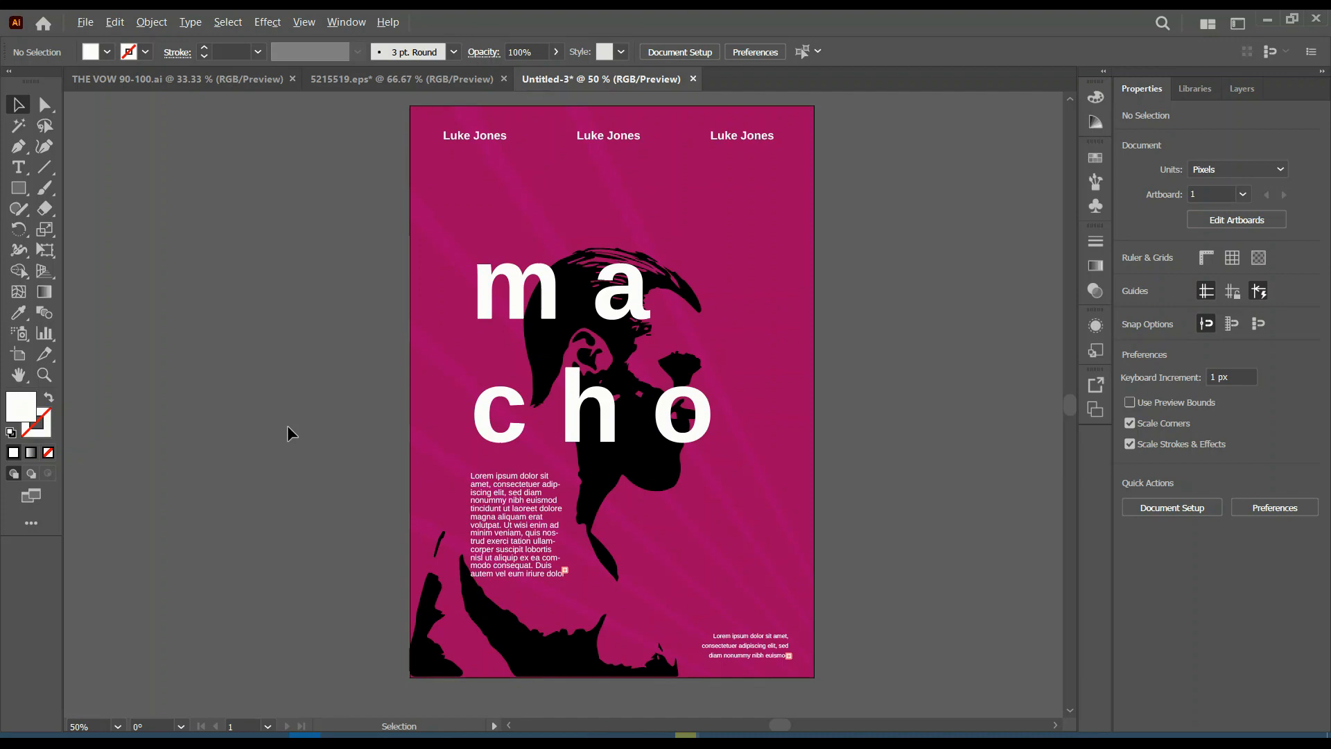
{"action": "scroll", "coordinate": [287, 426], "scroll_direction": "down", "scroll_amount": 1}
{"action": "scroll", "coordinate": [287, 426], "scroll_direction": "up", "scroll_amount": 1}
{"action": "left_click", "coordinate": [304, 22]}
{"action": "left_click", "coordinate": [430, 244]}
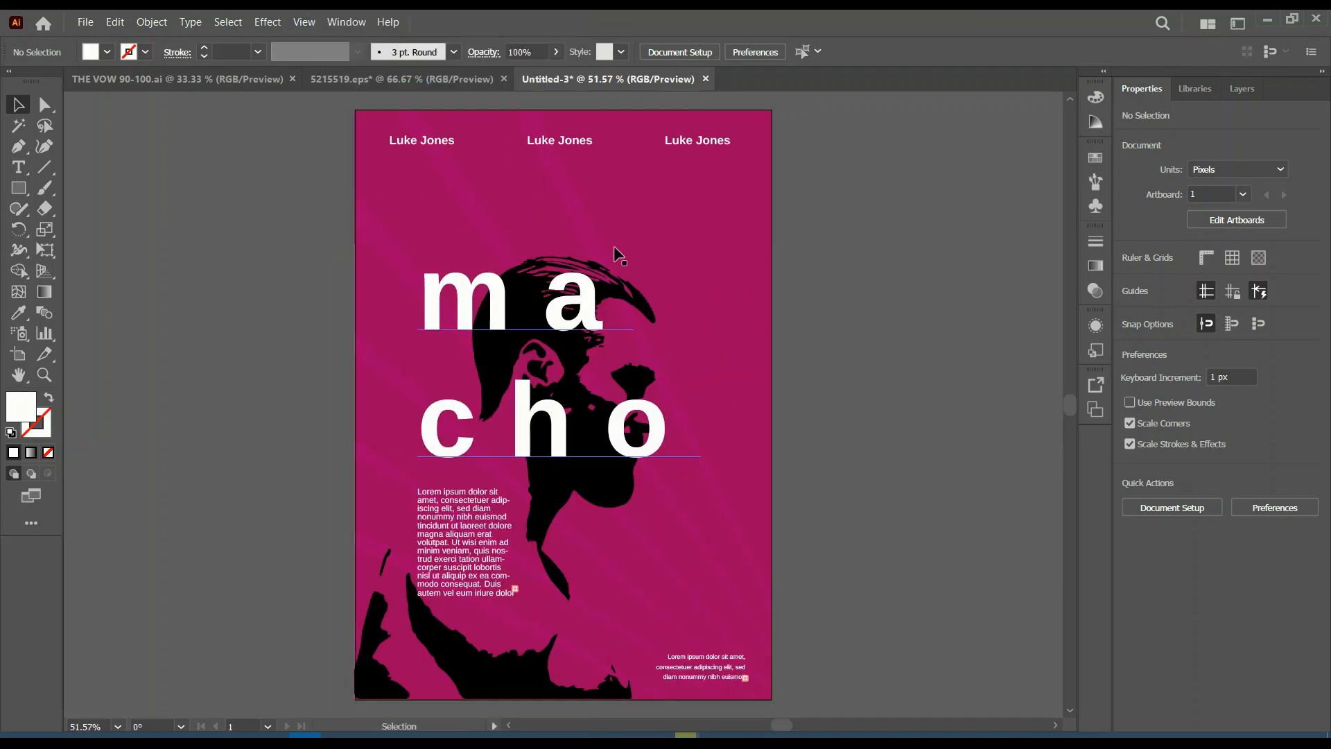